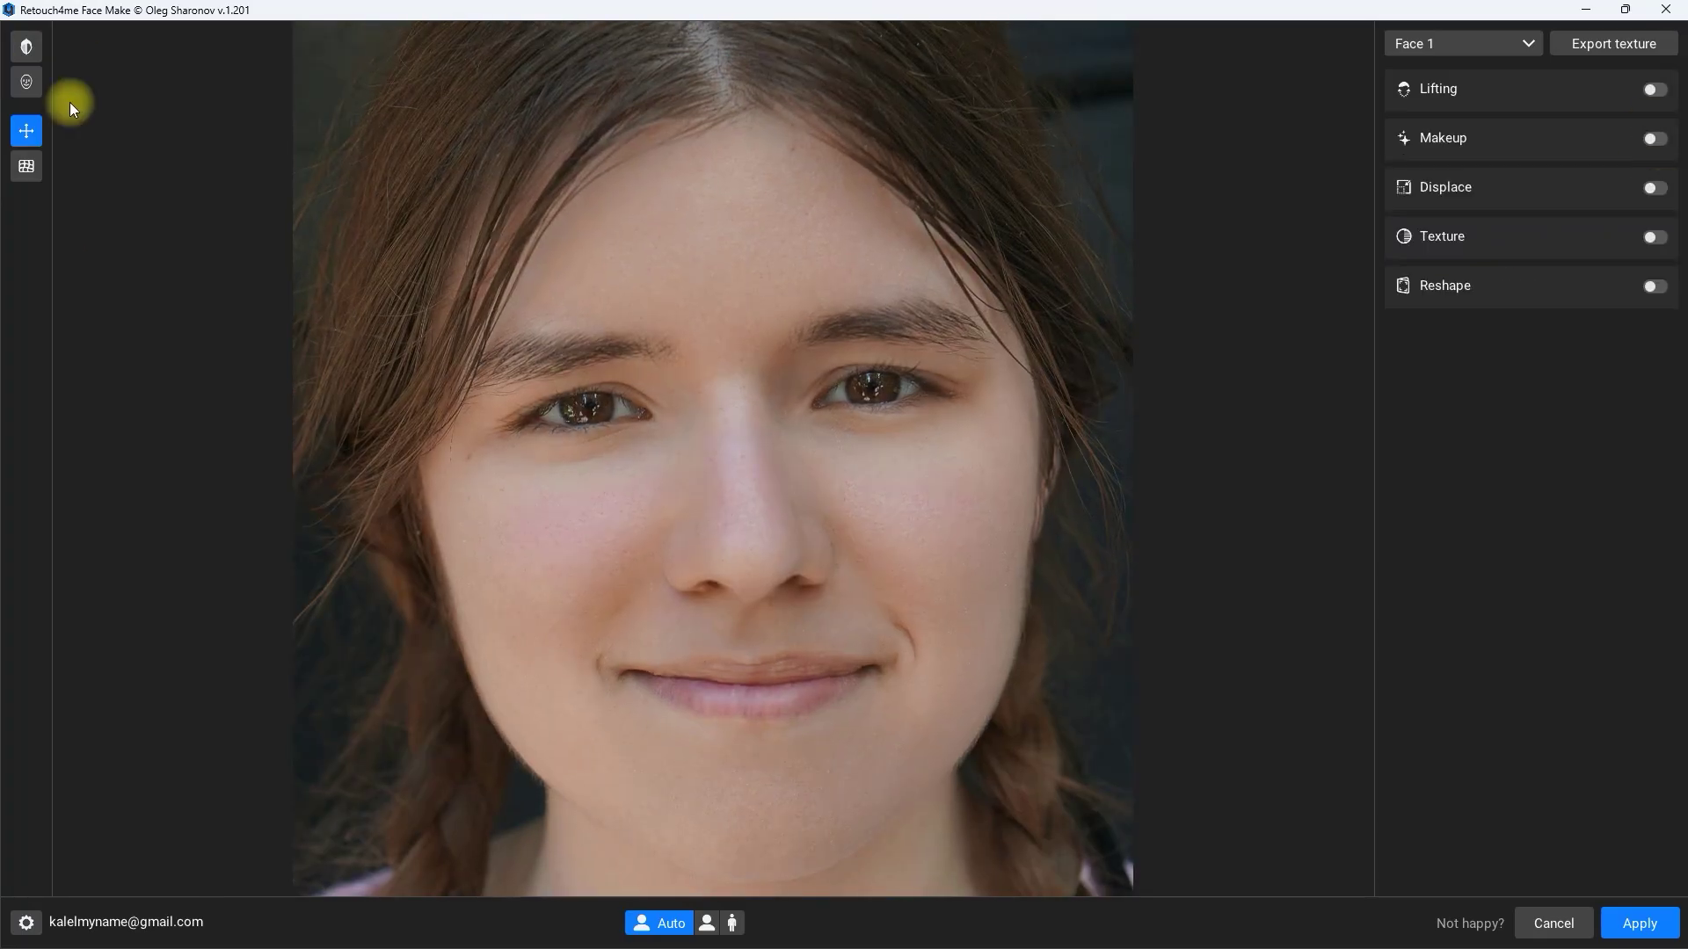
Turn on Lifting and Makeup, and step the eye makeup to Pink Glimmer.
left_click(1654, 88)
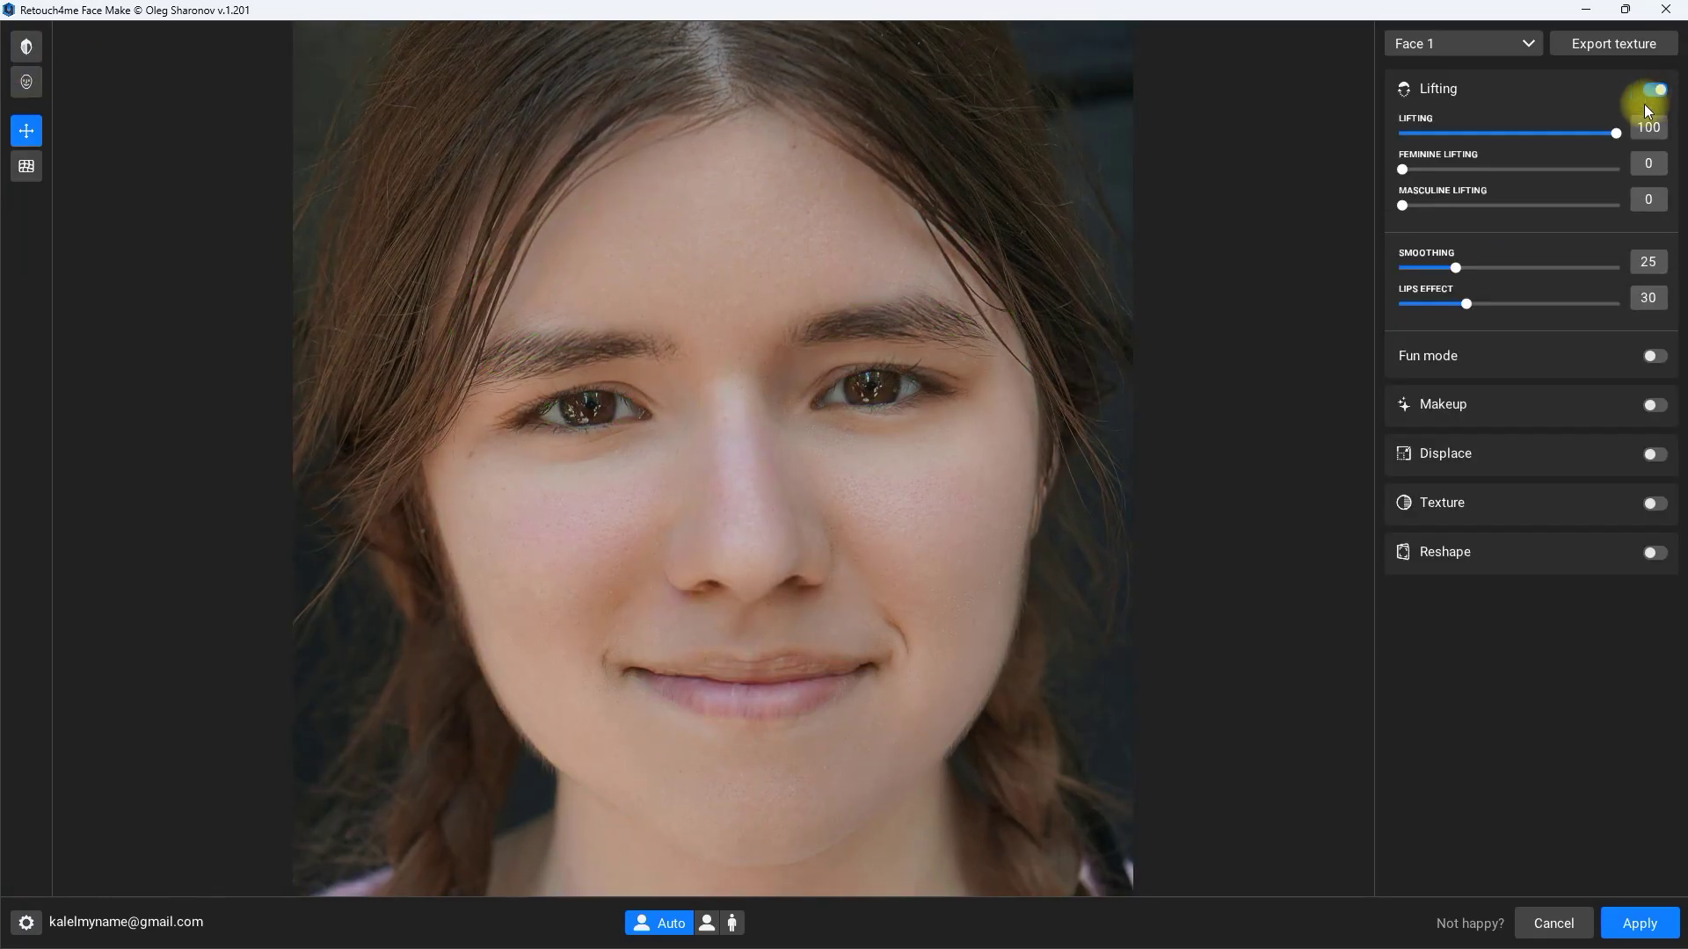
left_click(1654, 405)
left_click(1654, 444)
left_click(1654, 444)
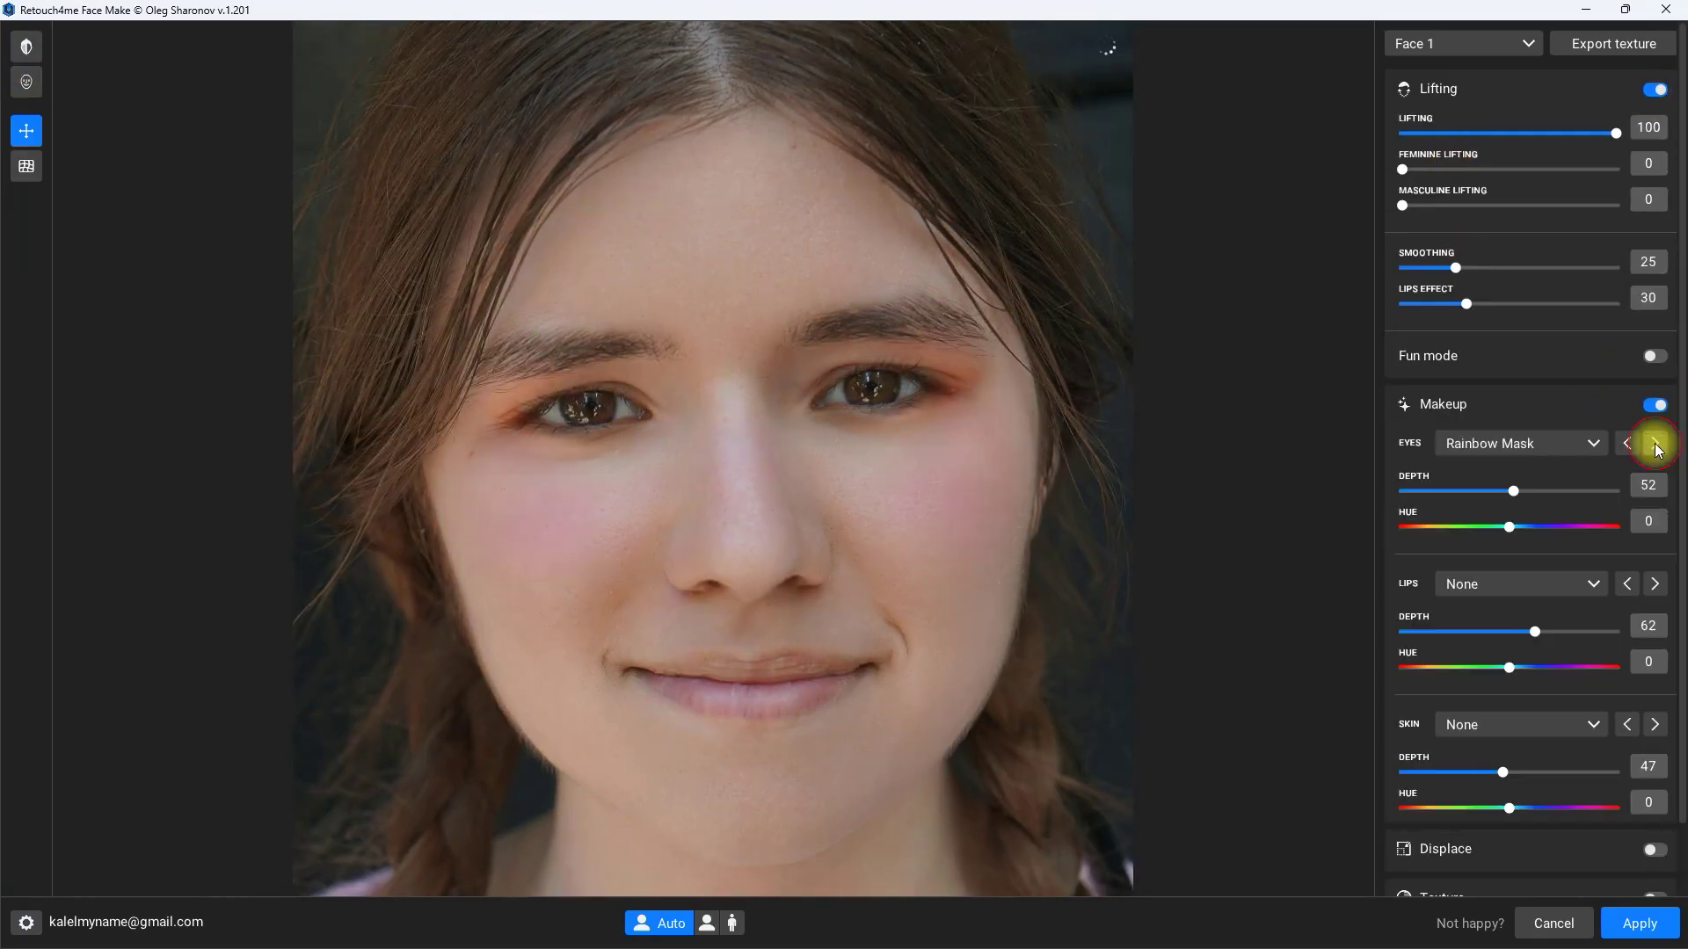
left_click(1654, 444)
left_click(1654, 584)
Set the lips to Rainbow Dream and skin to Sunset Glow, then compare with the original.
left_click(1654, 584)
left_click(1654, 584)
left_click(1655, 584)
left_click(1655, 725)
left_click(1654, 726)
left_click(1655, 725)
left_click(25, 41)
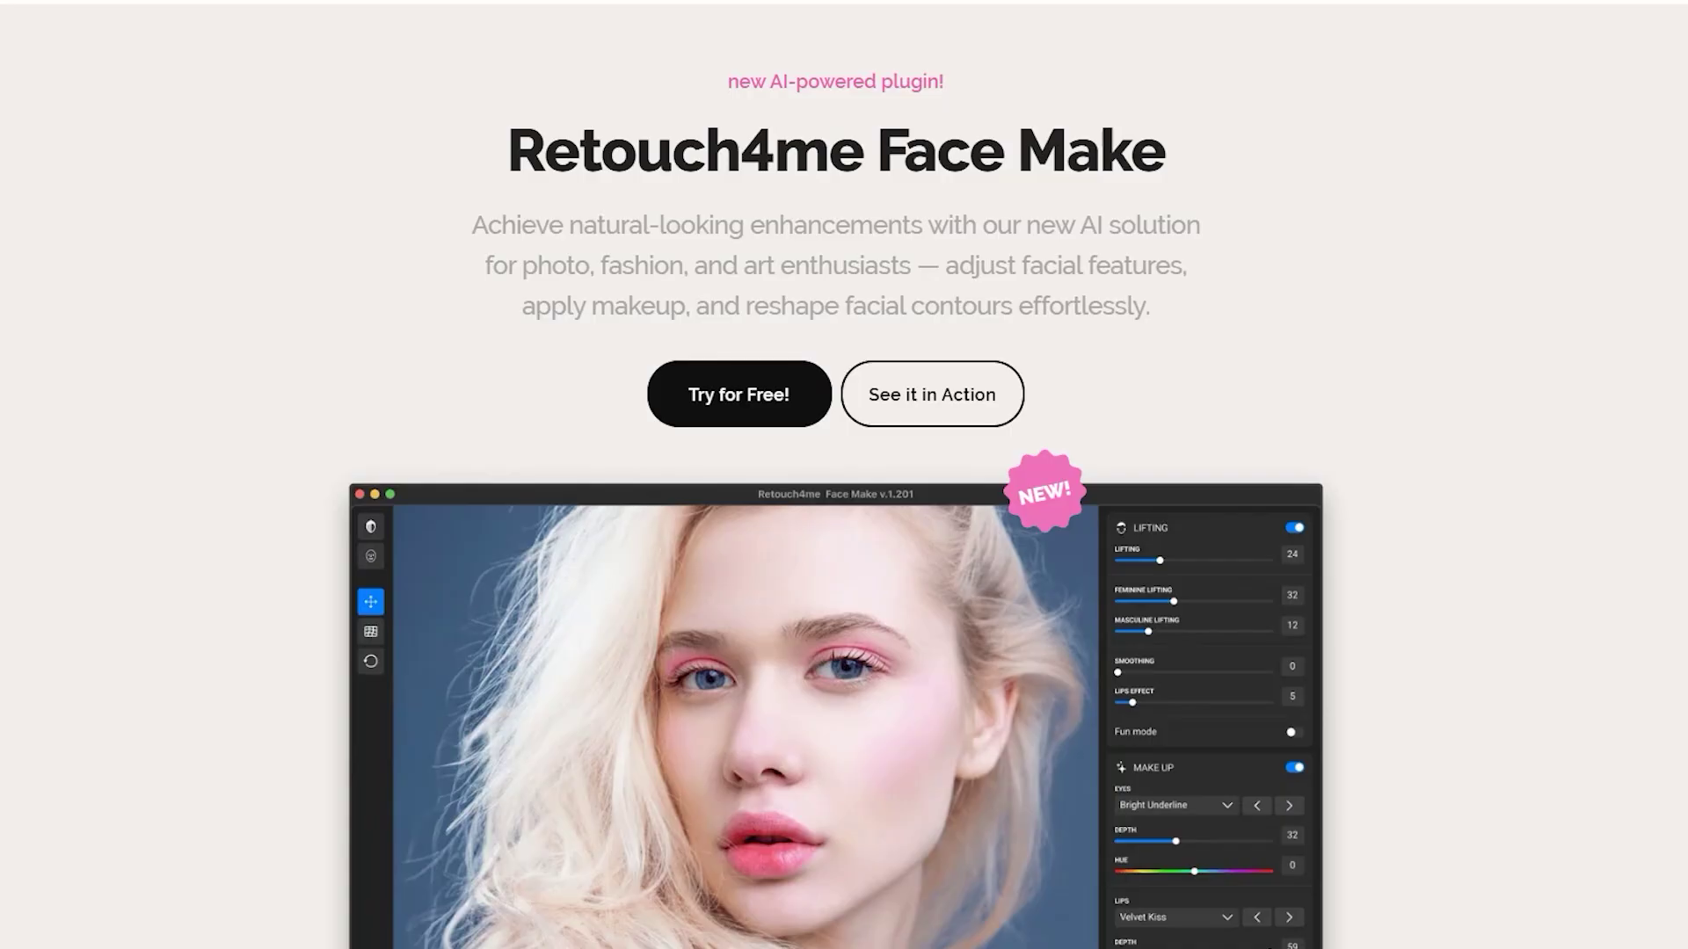
Scroll the Face Make product page down to the Face Shaping, Makeup Enhancement and Fine-tune Details features.
scroll(835, 492, "down", 3)
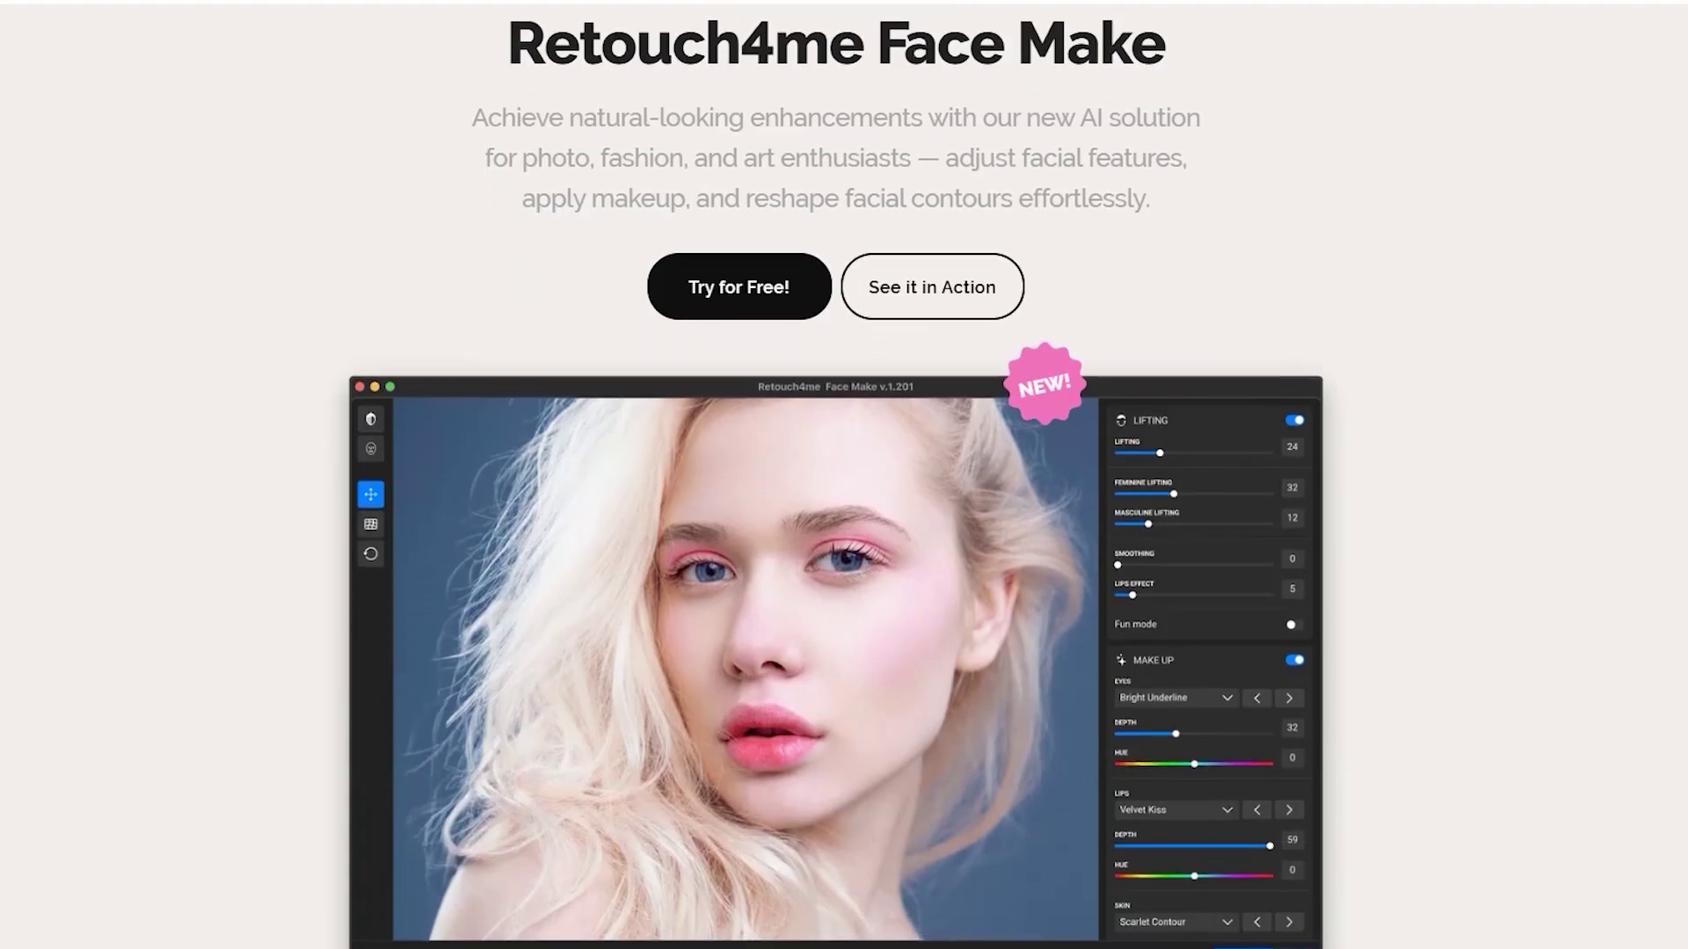
scroll(835, 492, "down", 3)
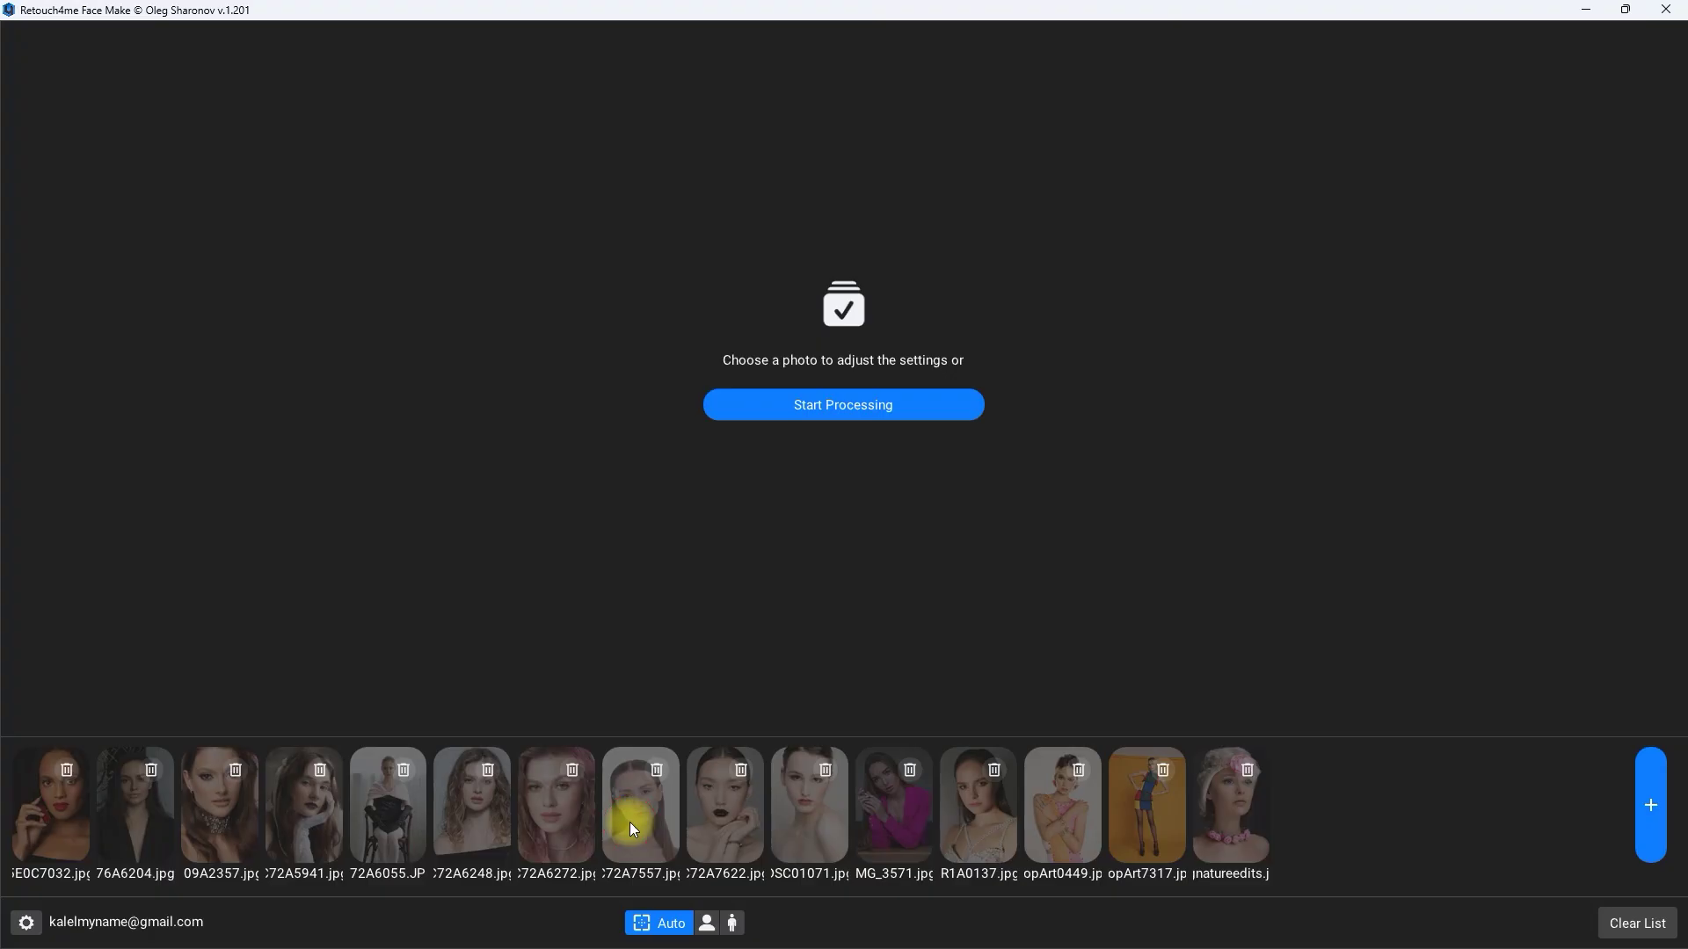
Load C72A7557.jpg from the bottom filmstrip.
left_click(632, 827)
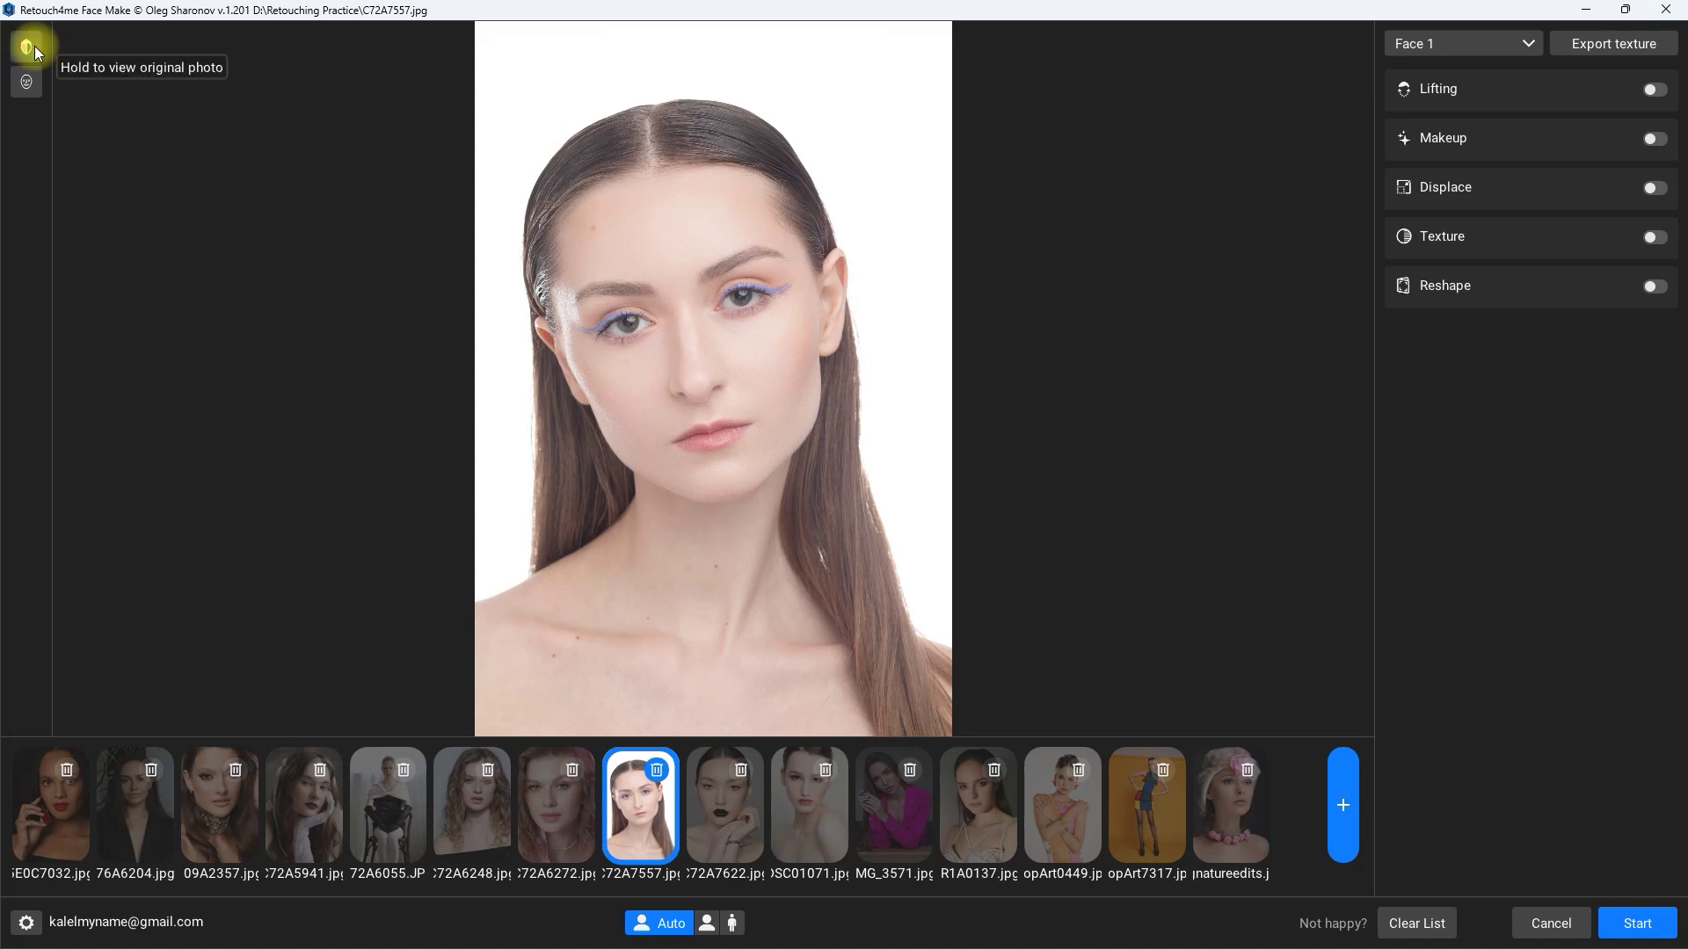
left_click(26, 82)
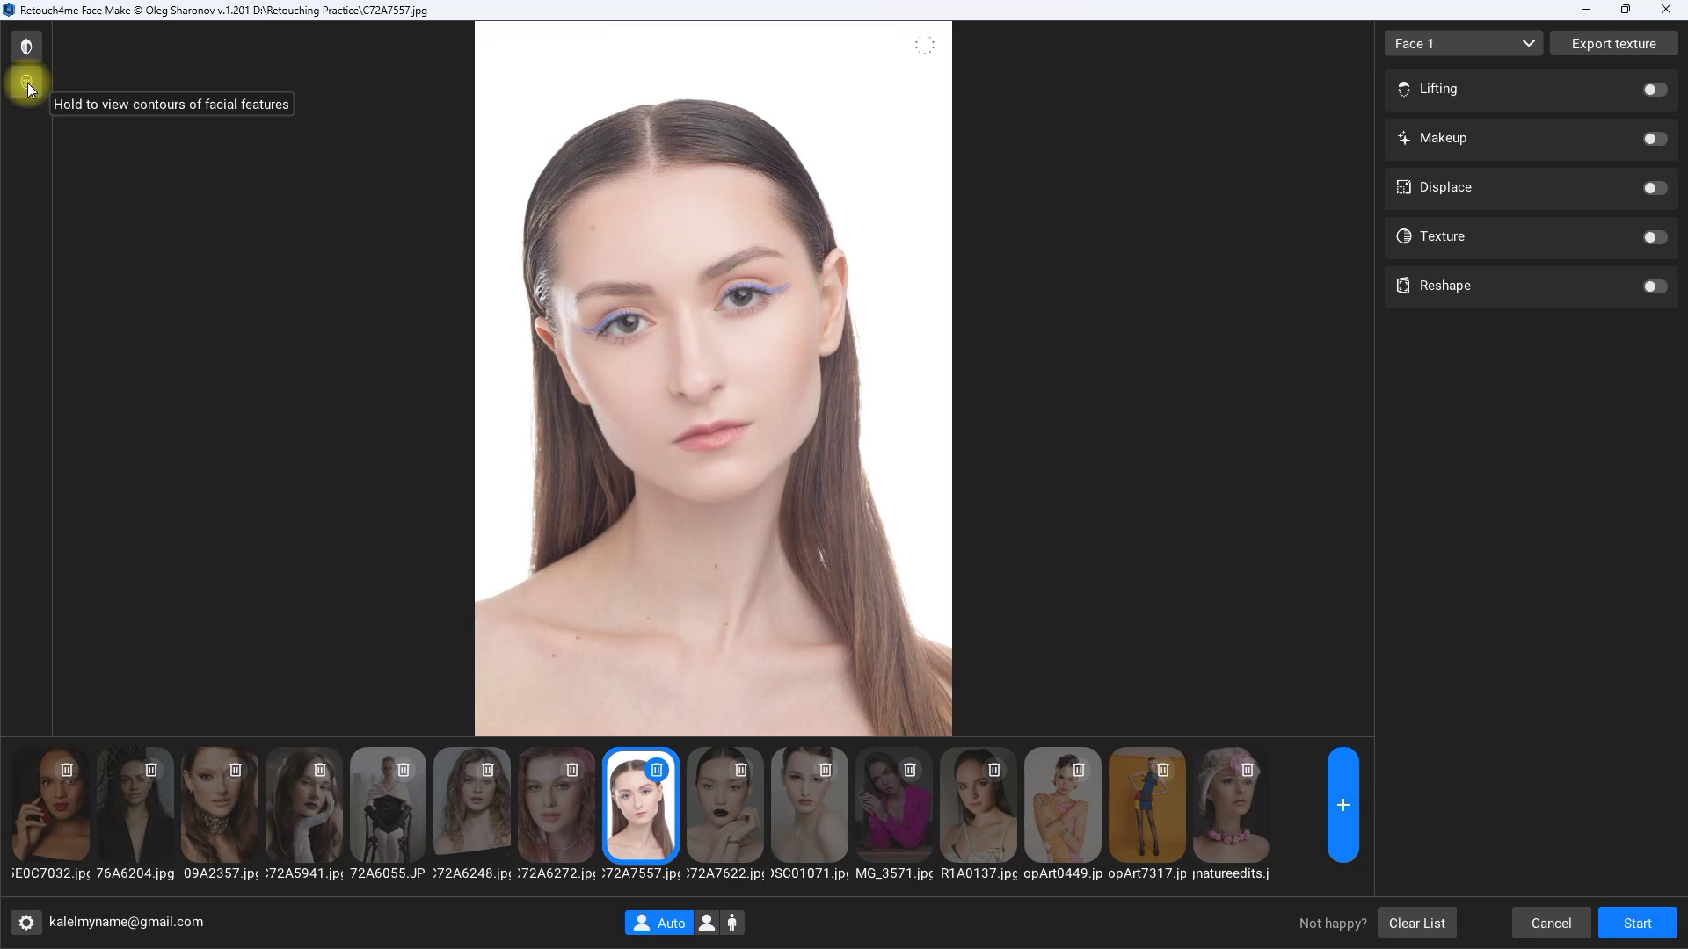
scroll(752, 333, "up", 4)
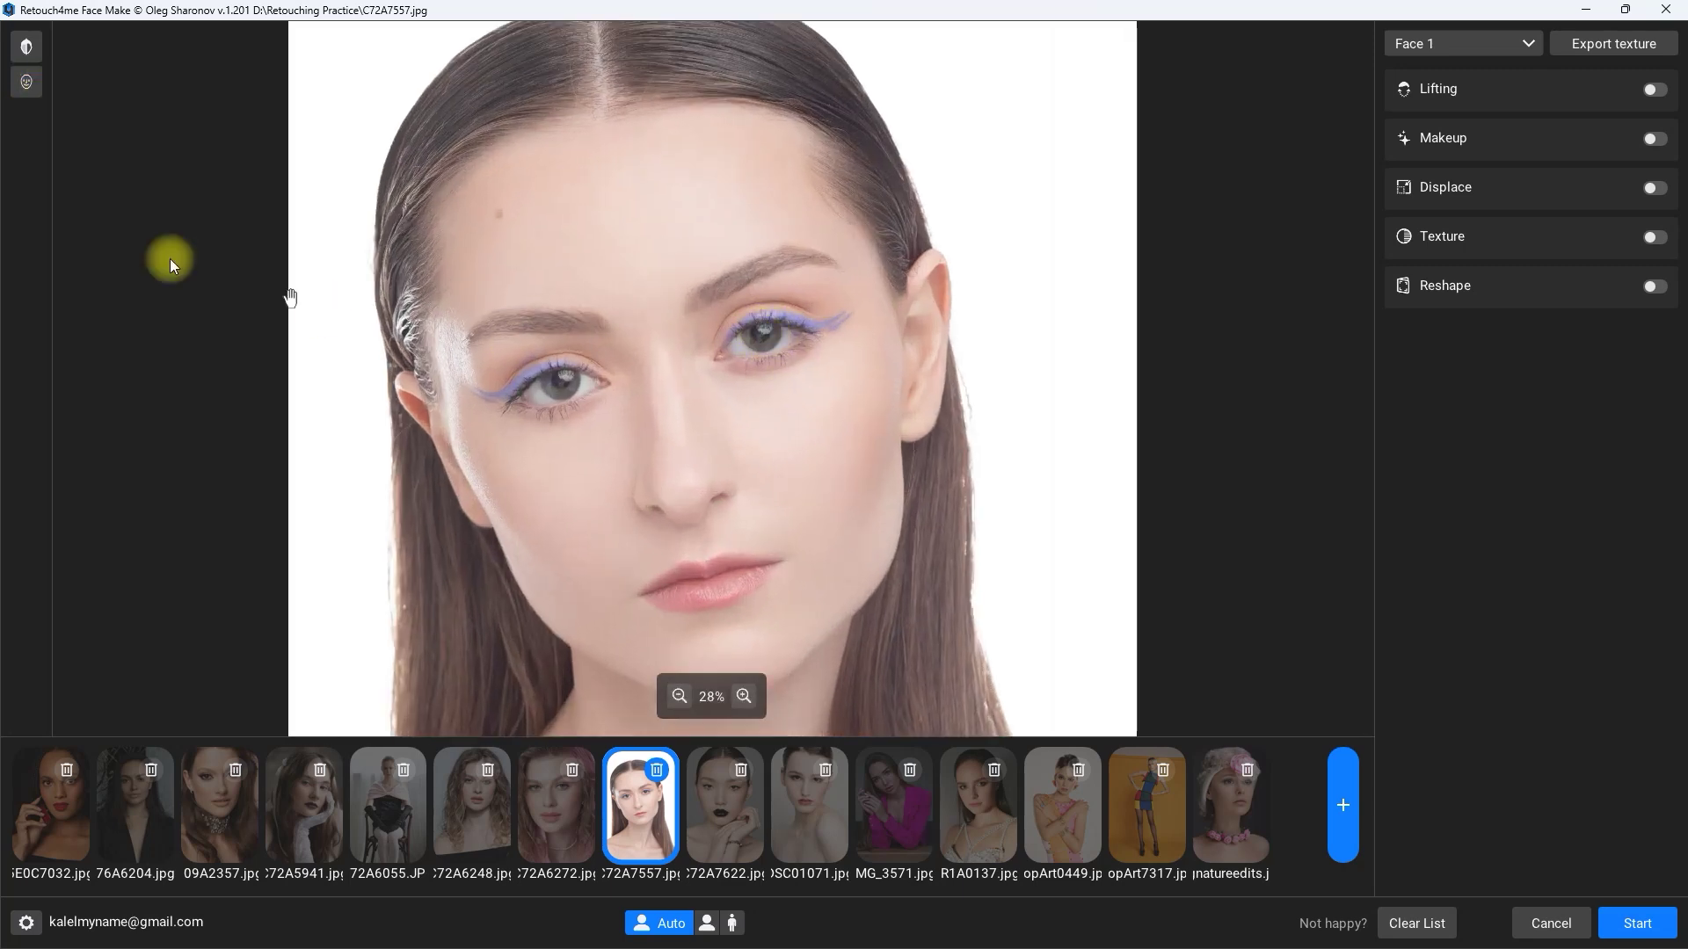
left_click(27, 84)
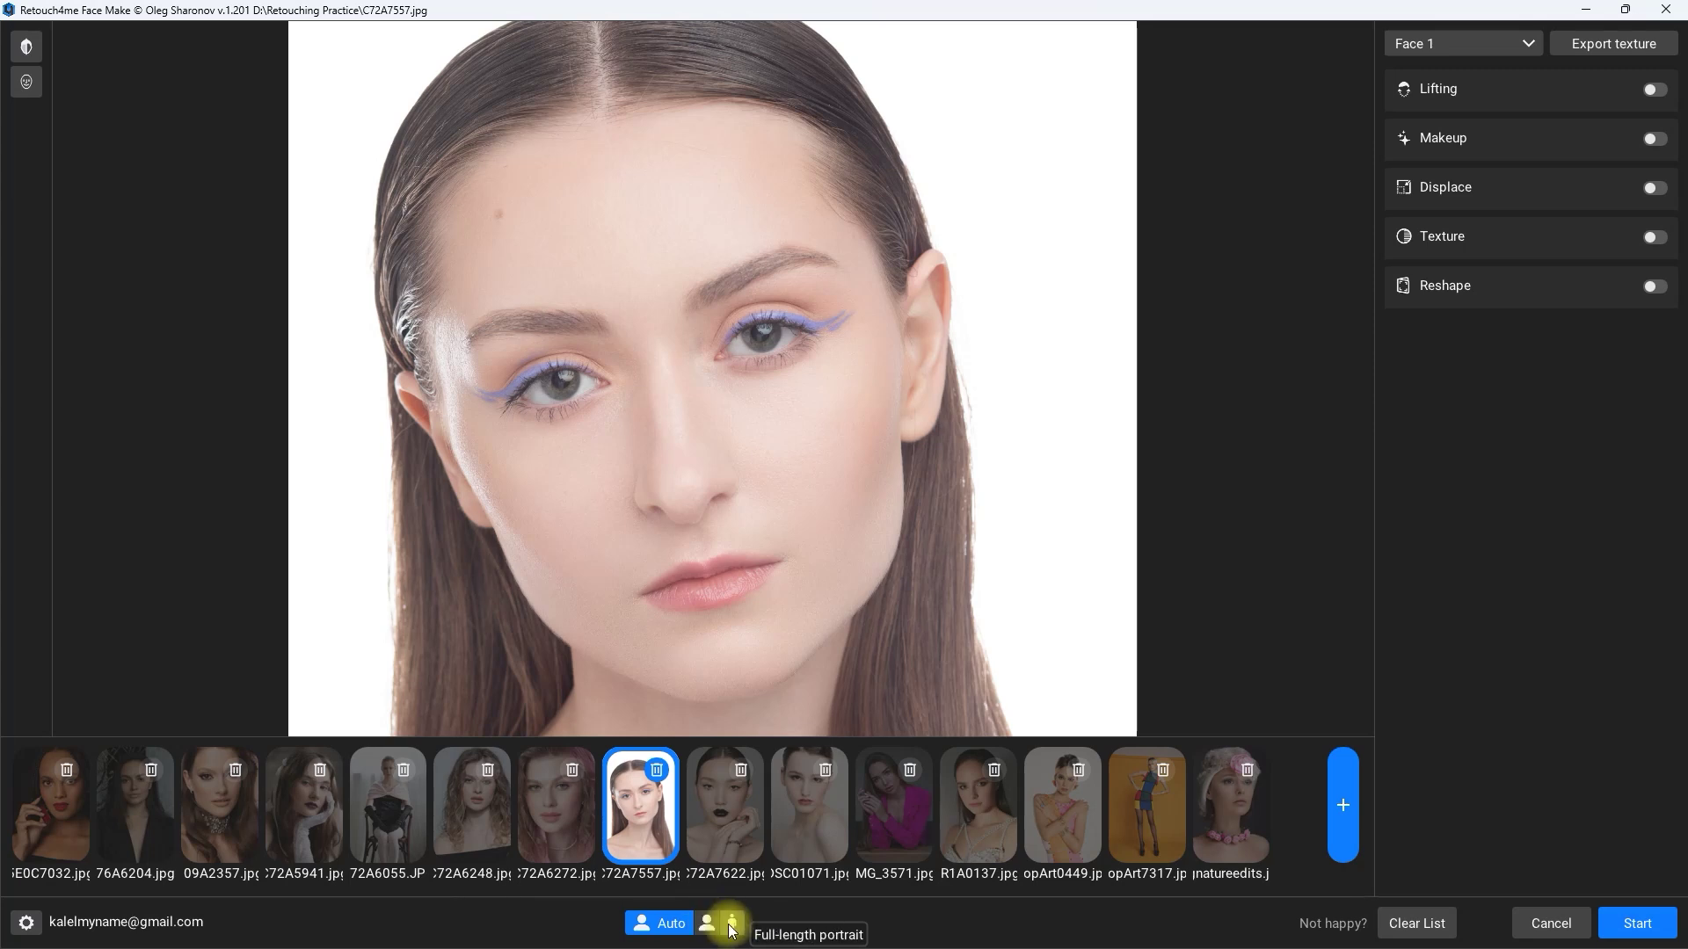
left_click(1655, 89)
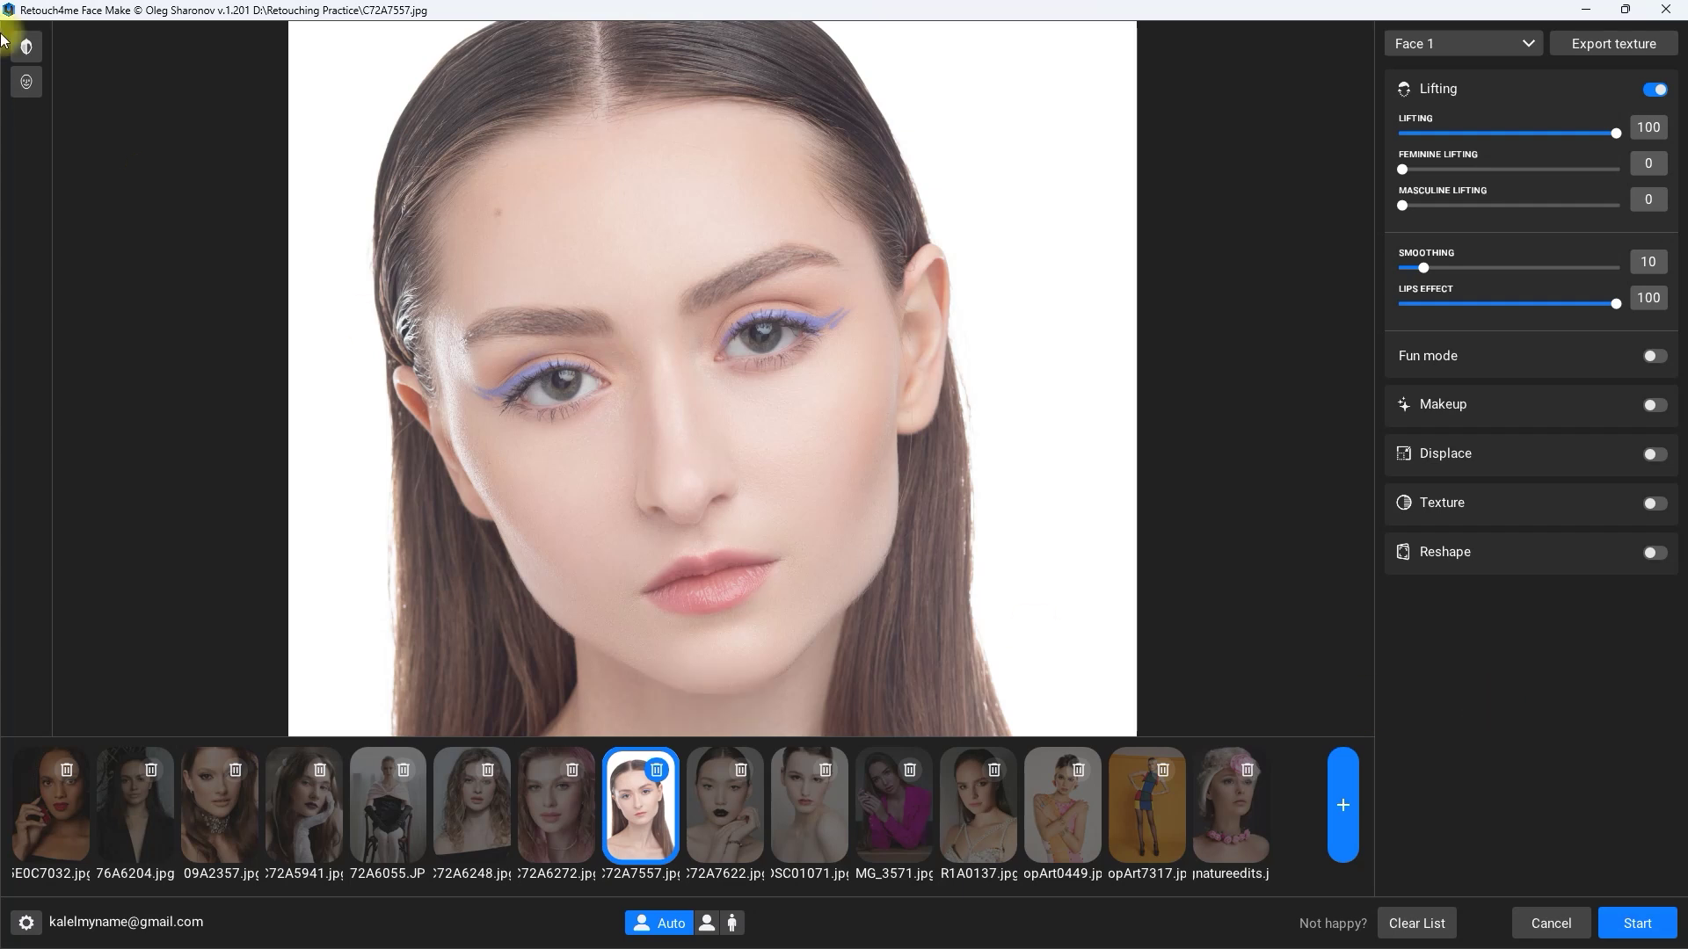
left_click(27, 47)
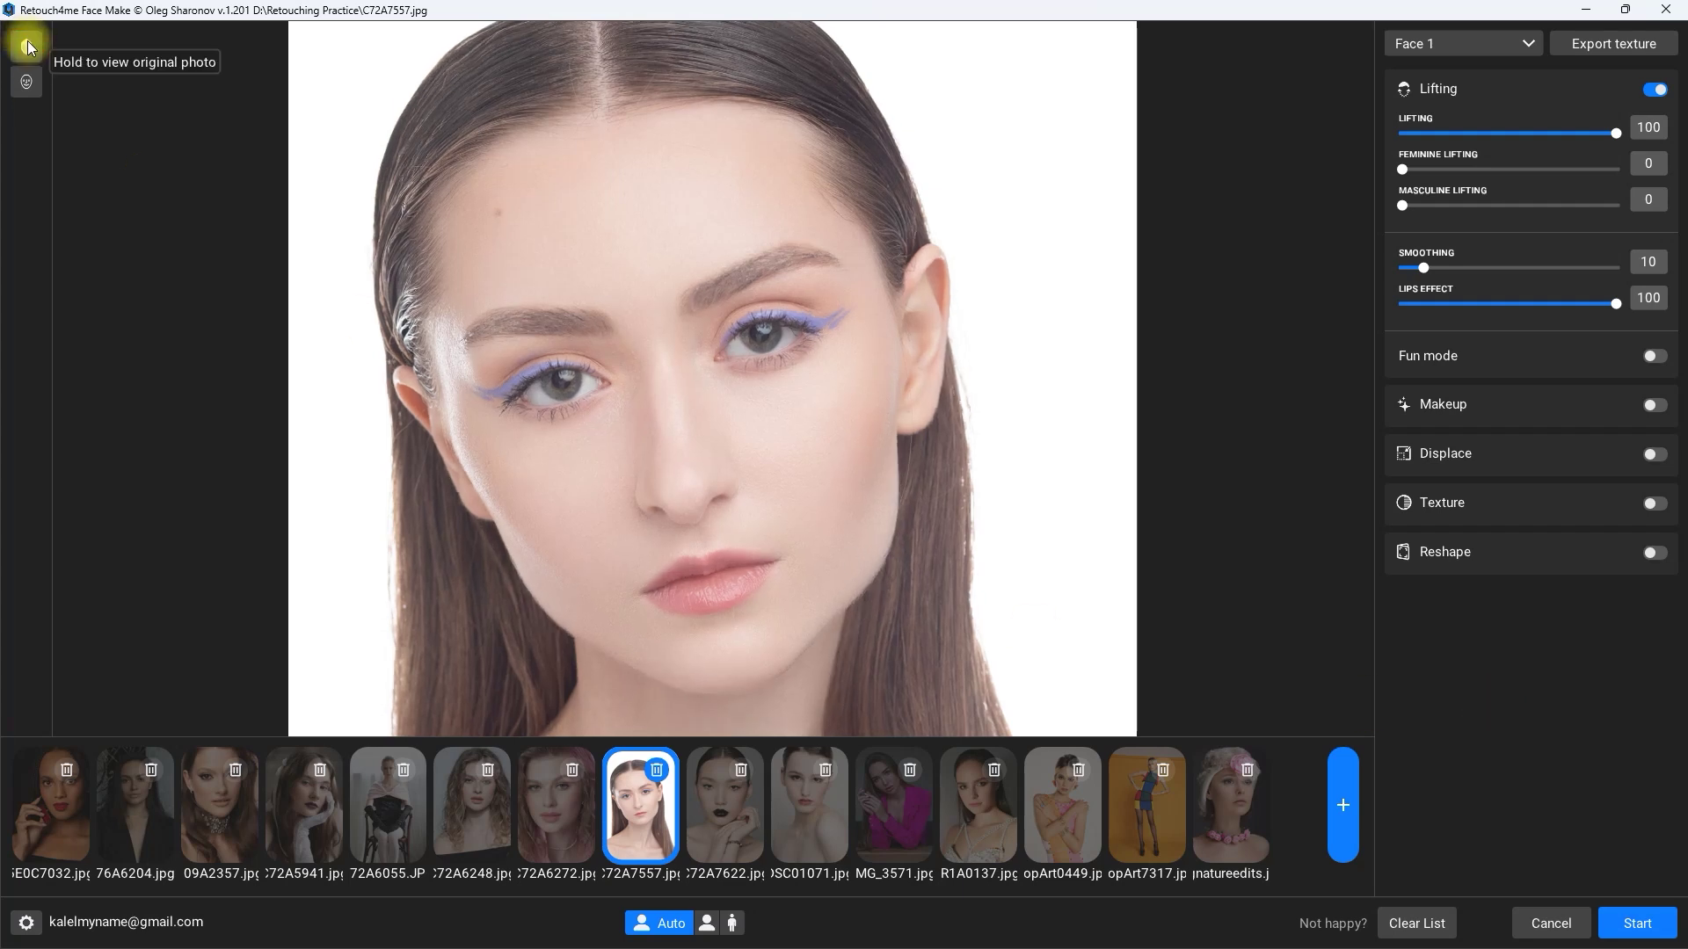
left_click(28, 47)
left_click(28, 46)
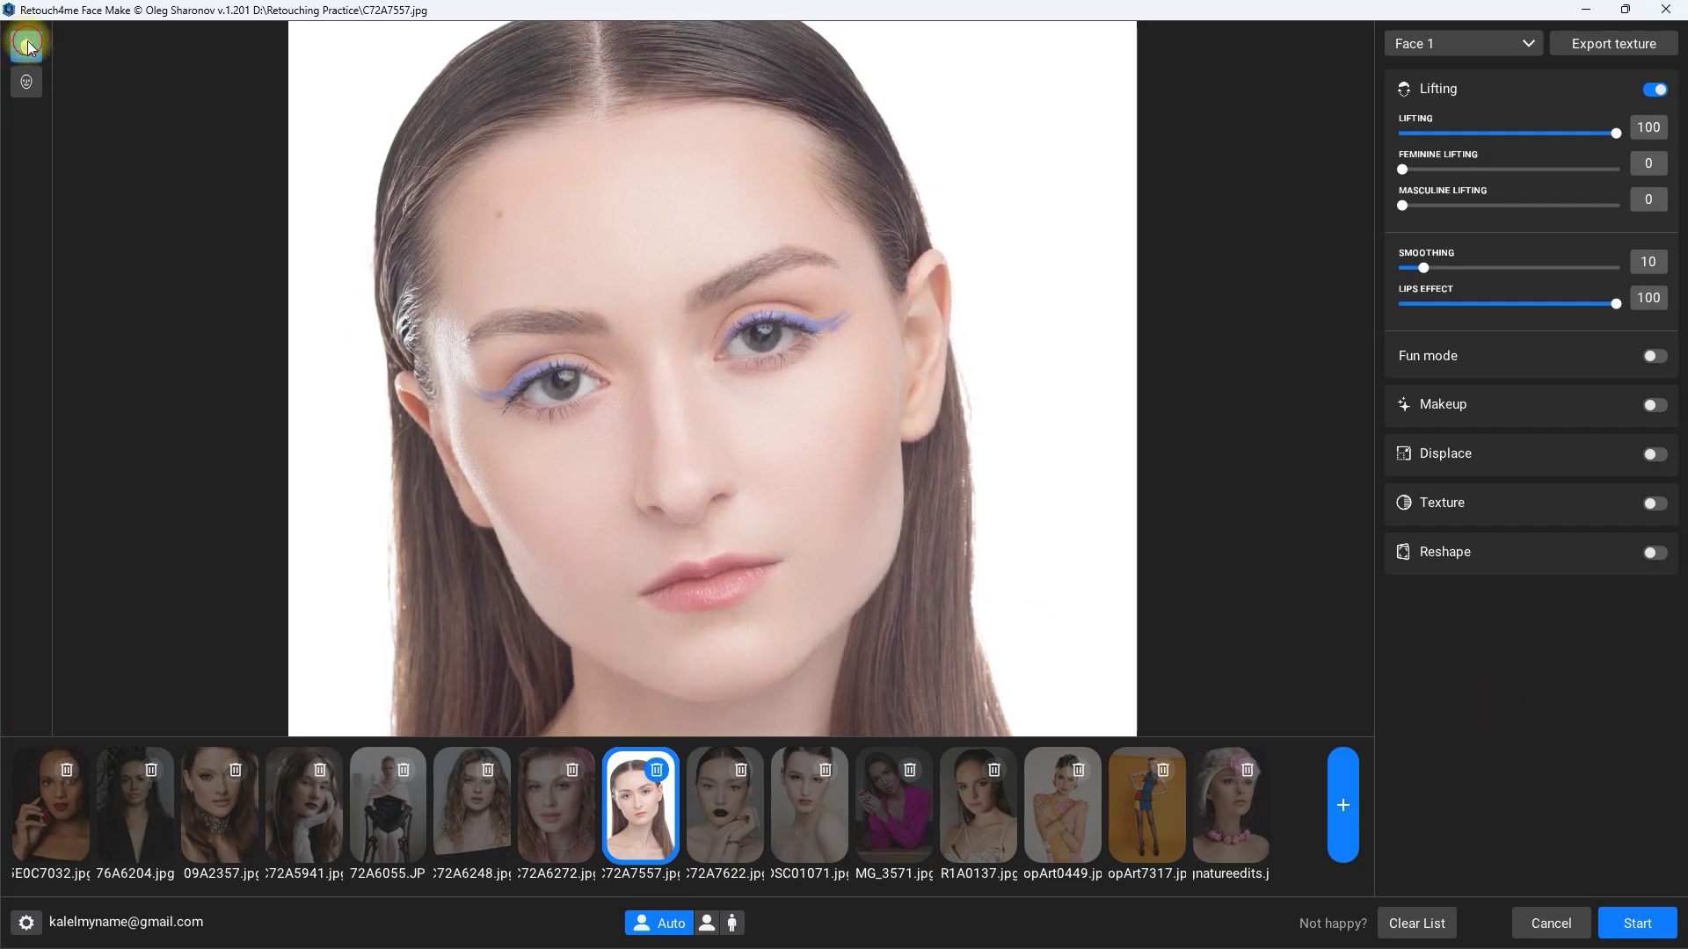
left_click(27, 47)
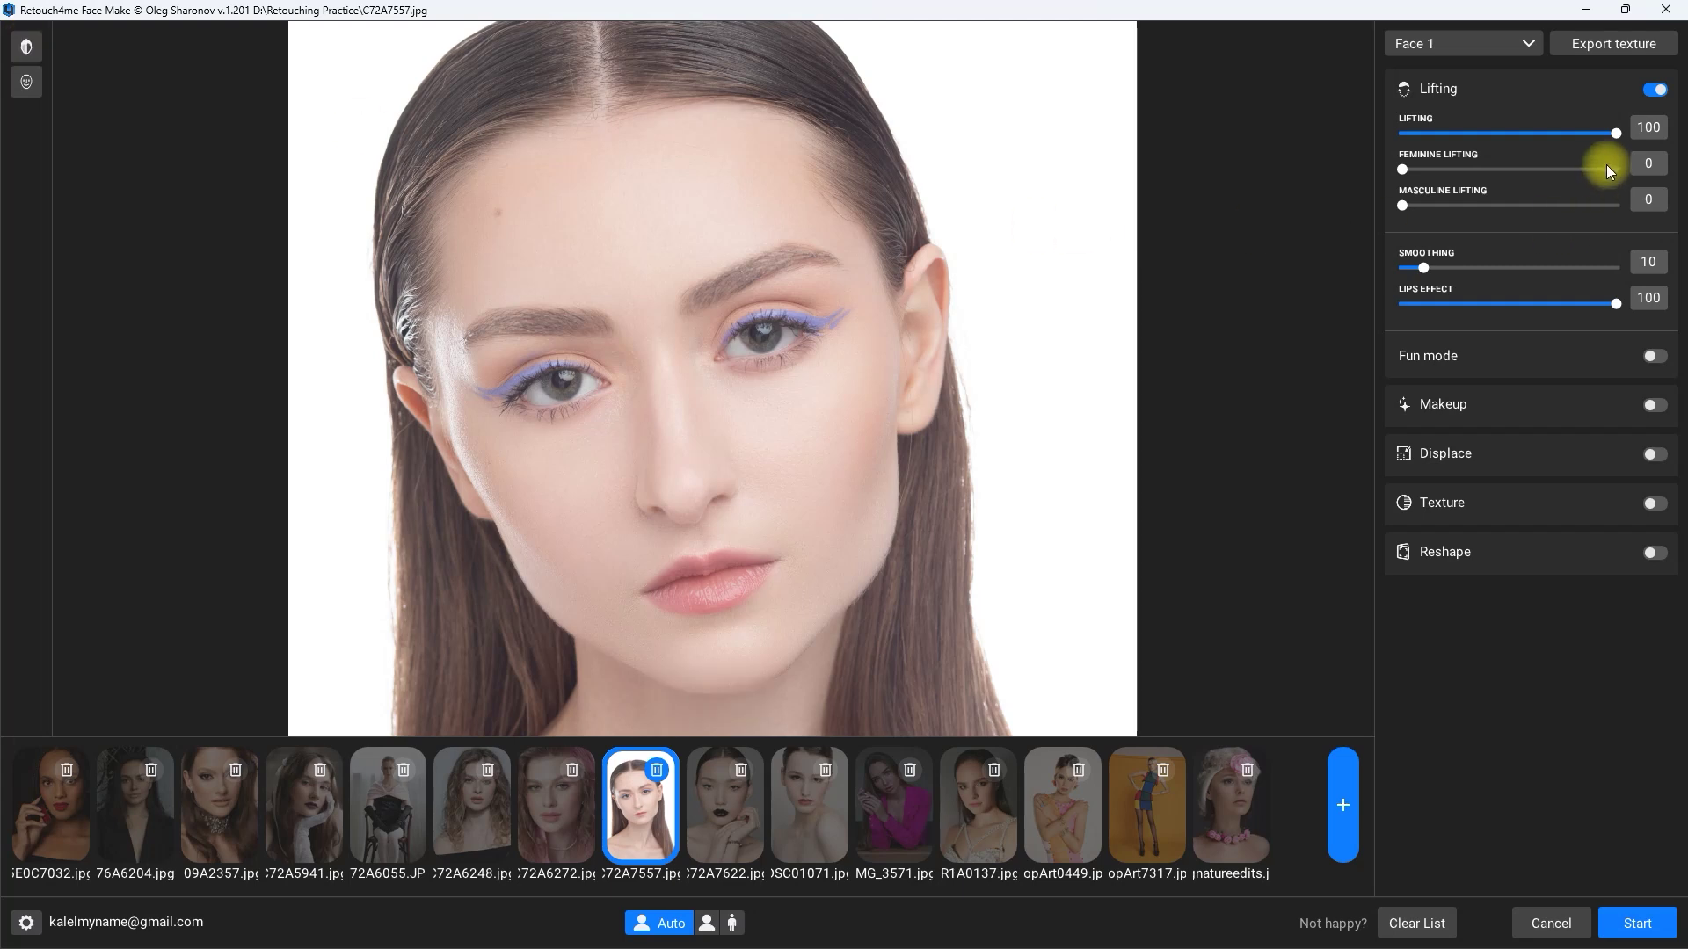
left_click_drag(1617, 132, 1399, 206)
mouse_move(1423, 267)
left_mouse_down()
mouse_move(1642, 278)
mouse_move(1399, 266)
mouse_move(1444, 267)
left_mouse_up()
left_click_drag(1490, 303, 1628, 308)
left_click(1656, 356)
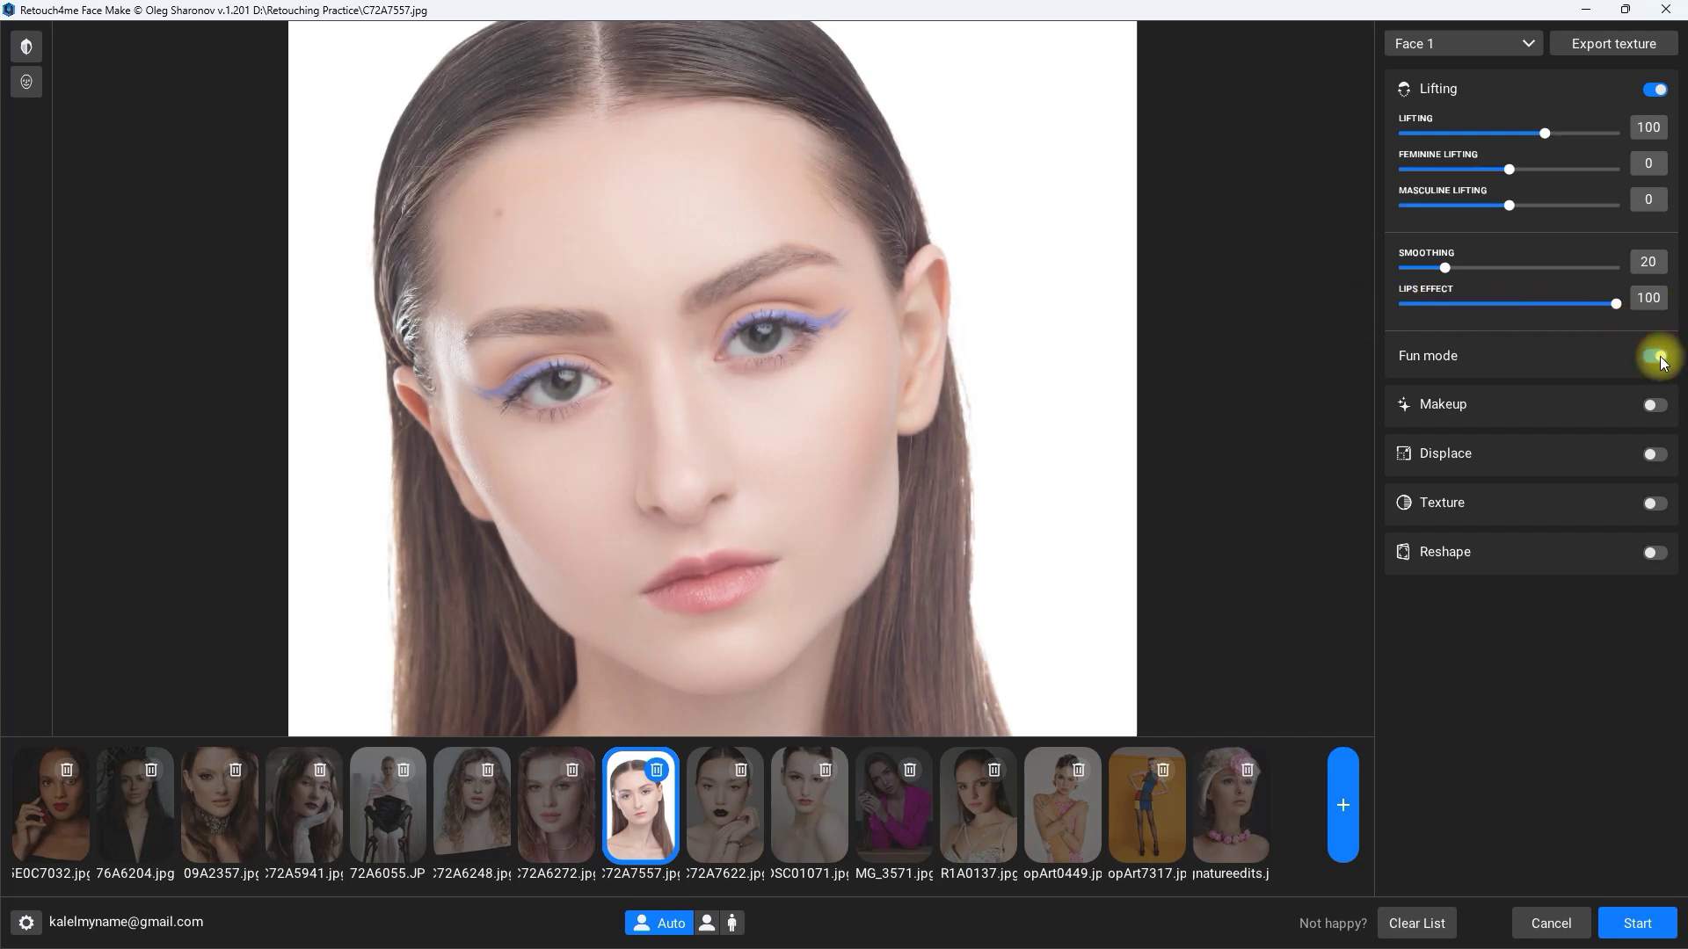
left_click(27, 49)
left_click(29, 53)
left_click(29, 53)
left_click(1654, 89)
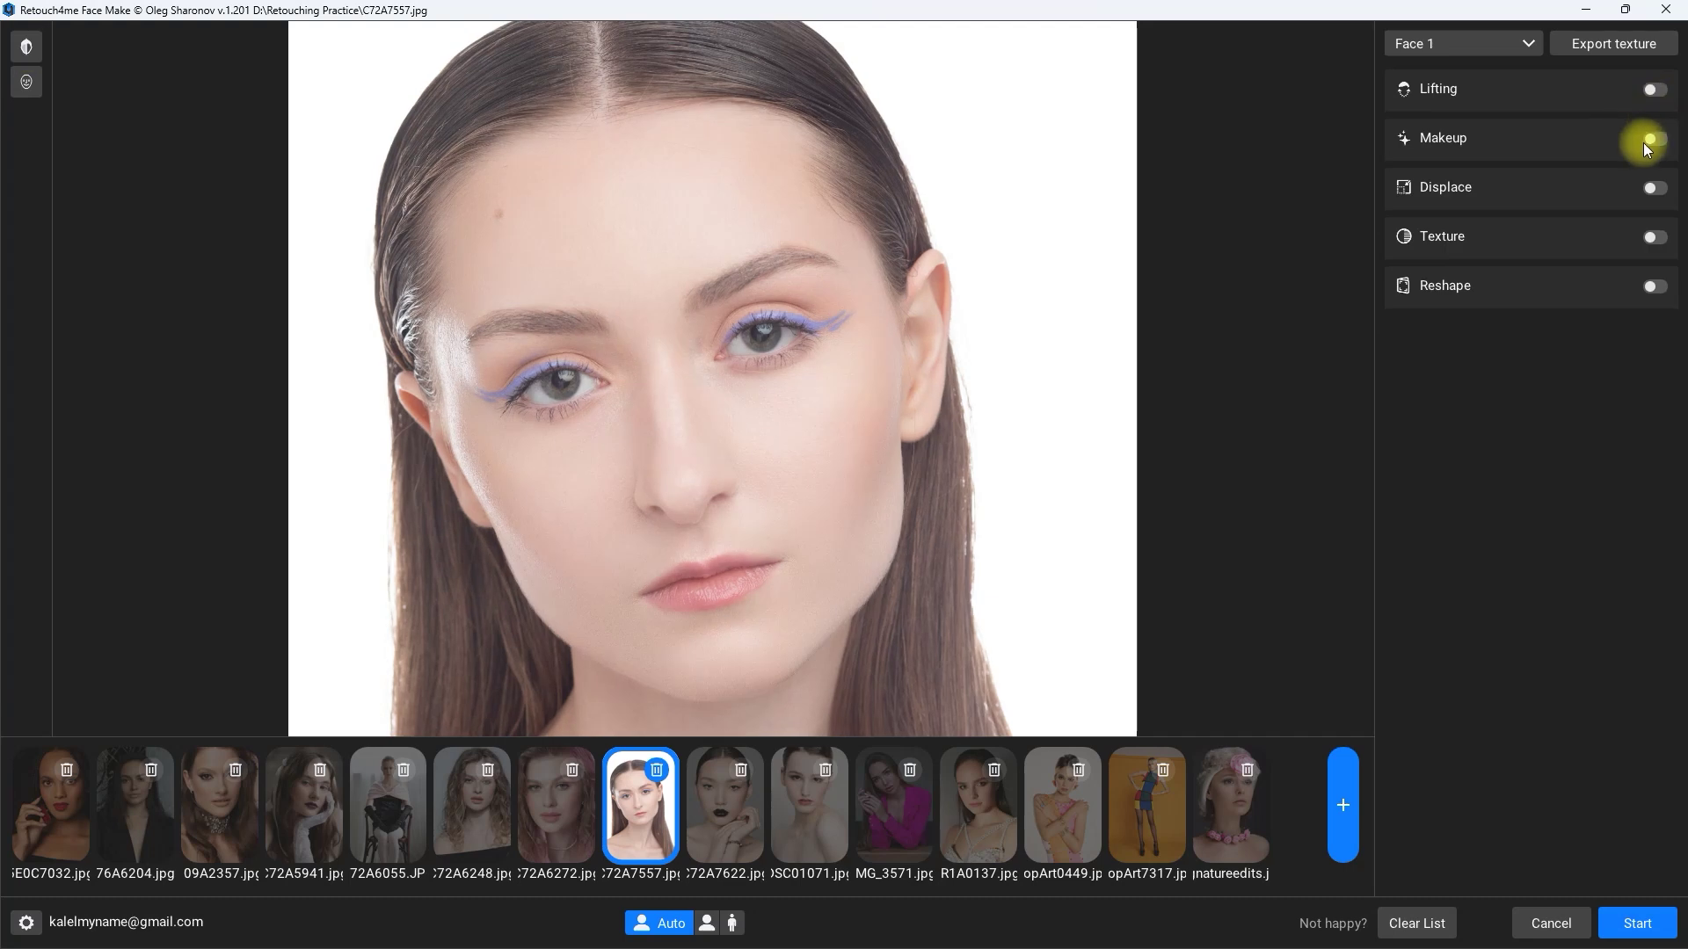
left_click(1655, 139)
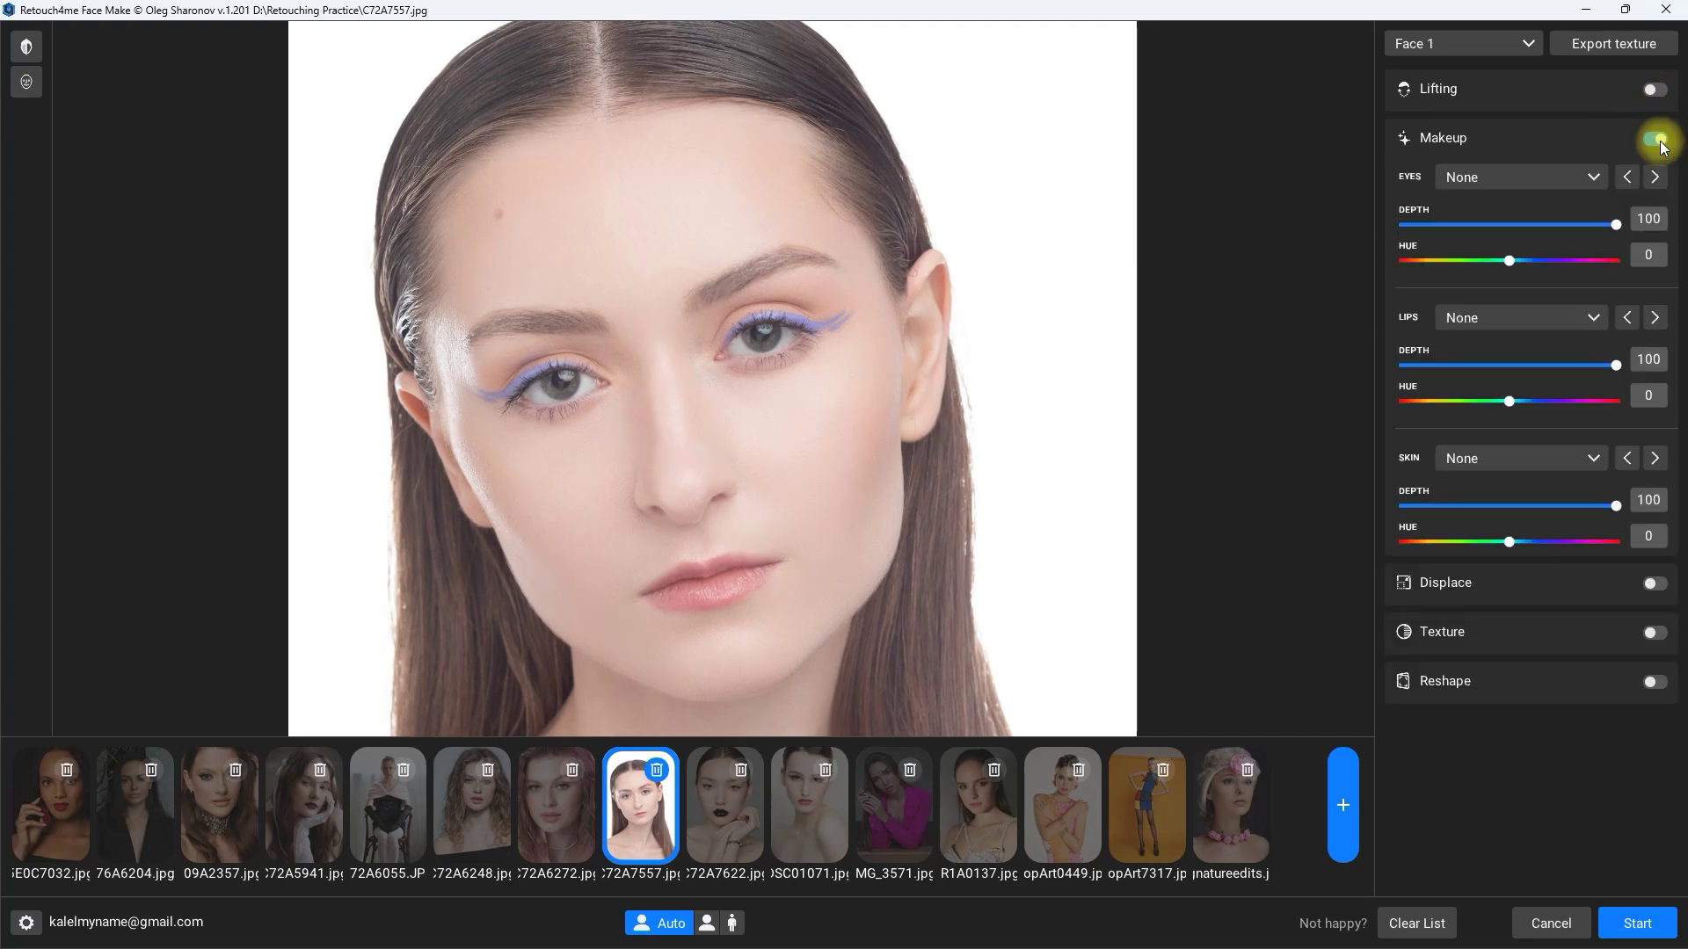
left_click(1594, 179)
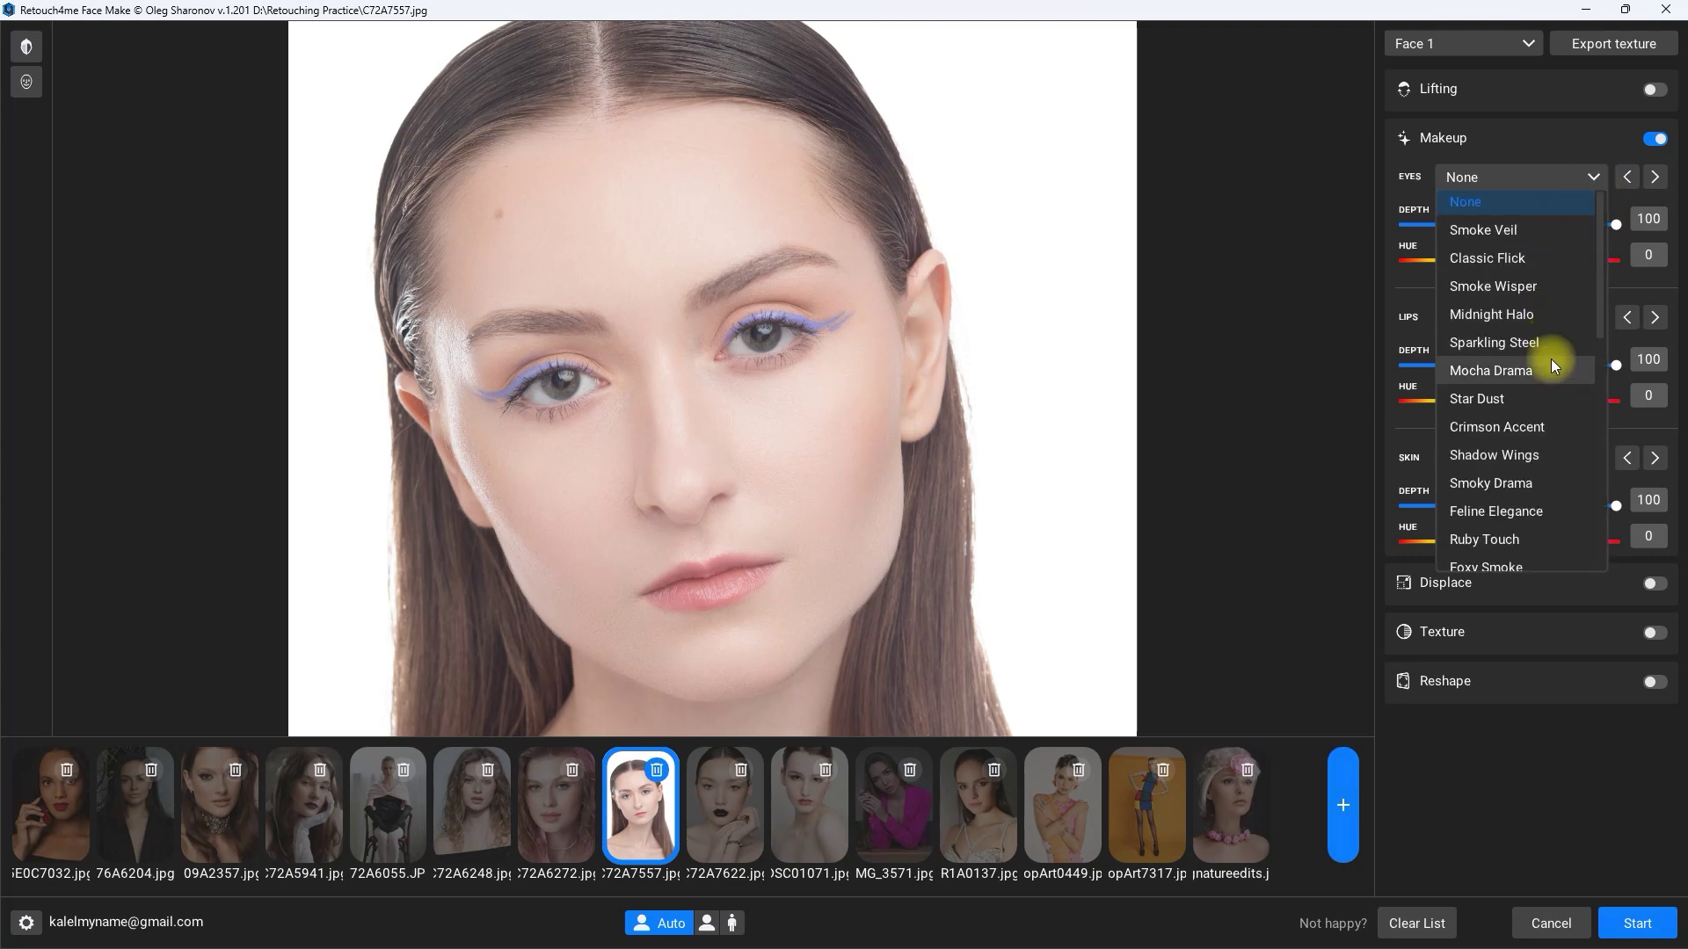
scroll(1555, 542, "down", 5)
left_click(1554, 542)
left_click(1655, 178)
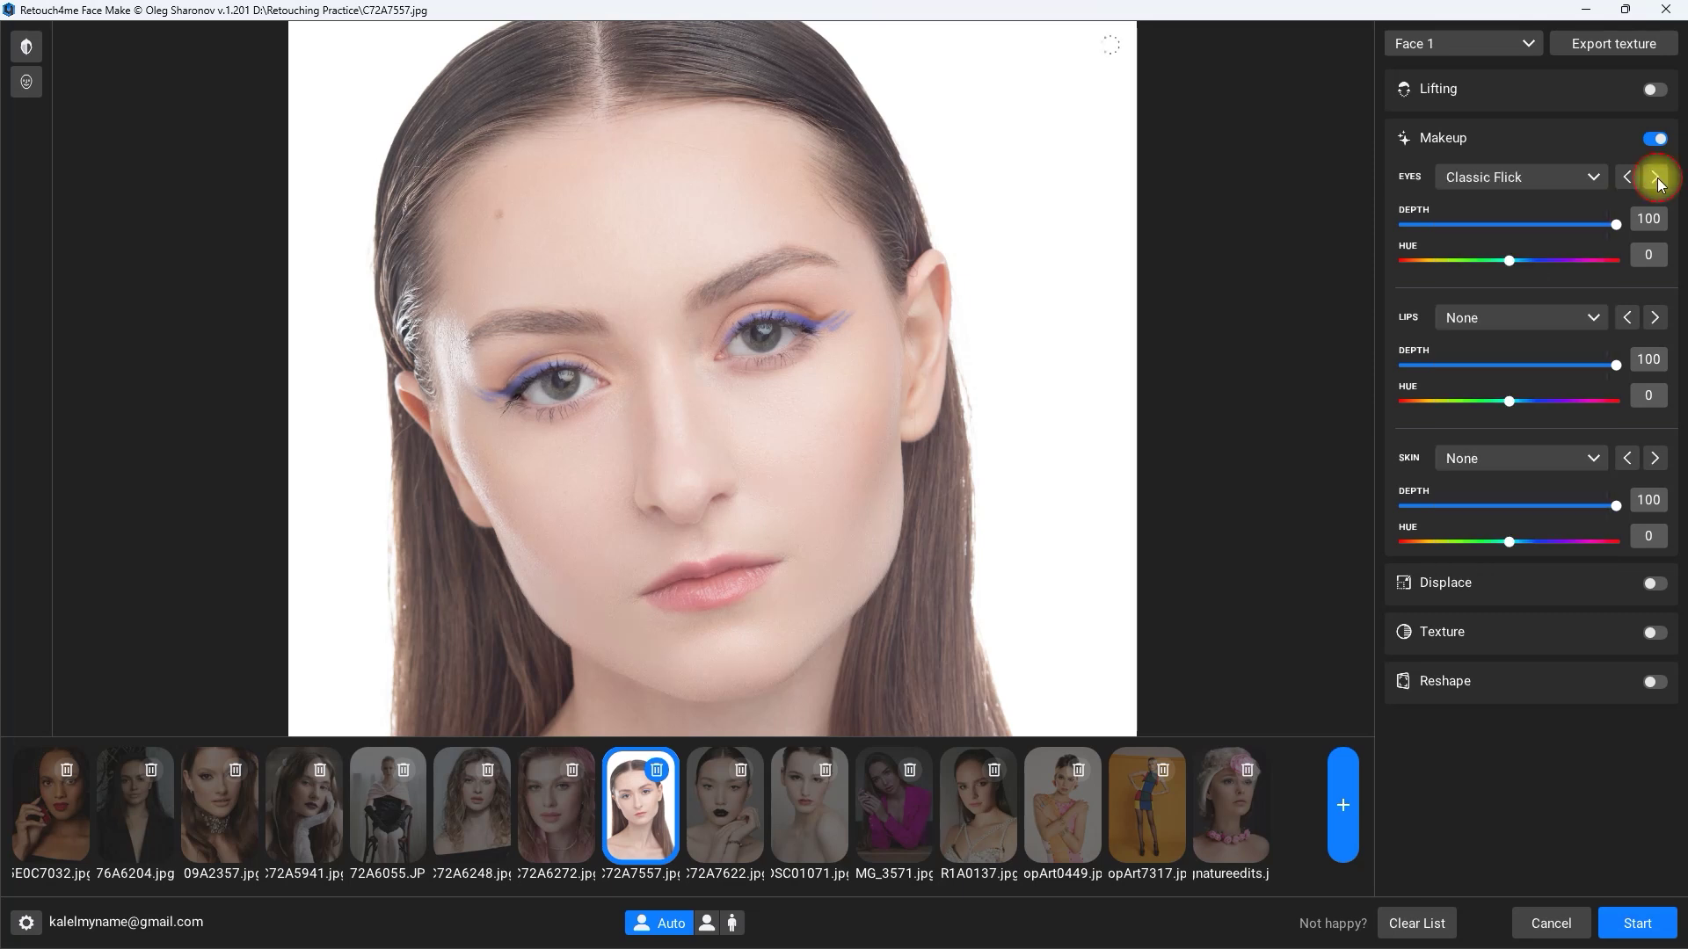
left_click(1654, 177)
left_click(1654, 178)
left_click(1654, 178)
left_click(1654, 177)
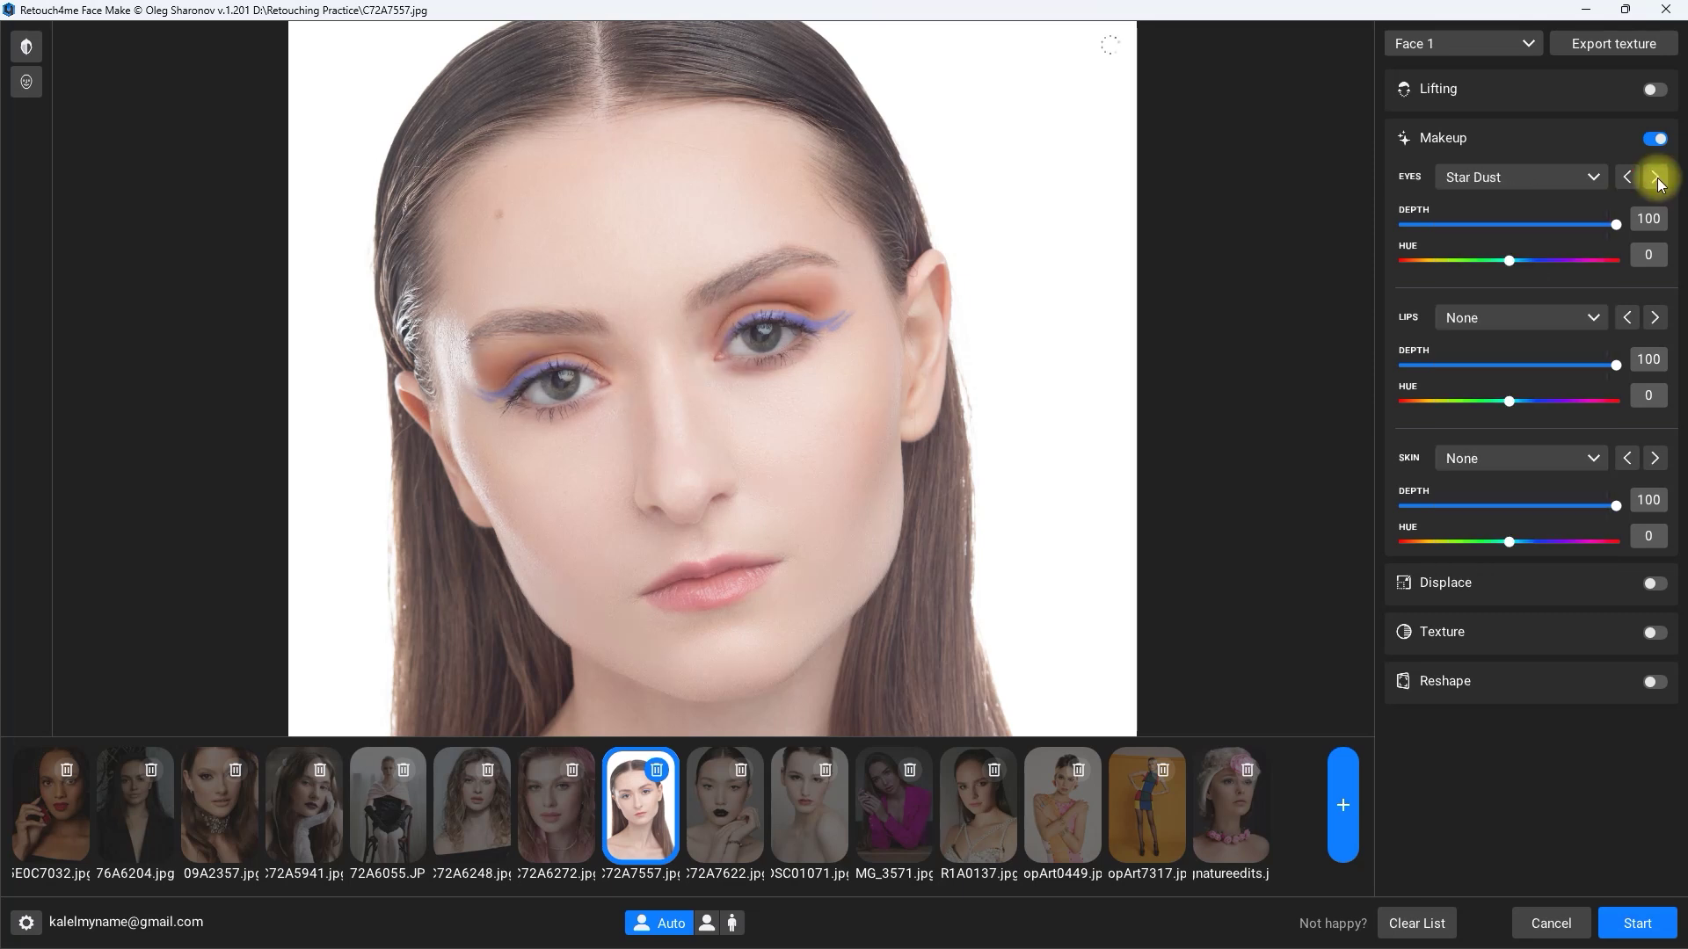
left_click(1654, 178)
left_click(1654, 177)
left_click_drag(1616, 225, 1643, 249)
mouse_move(1509, 261)
left_mouse_down()
mouse_move(1552, 266)
mouse_move(1393, 265)
mouse_move(1605, 266)
mouse_move(1464, 267)
mouse_move(1509, 265)
left_mouse_up()
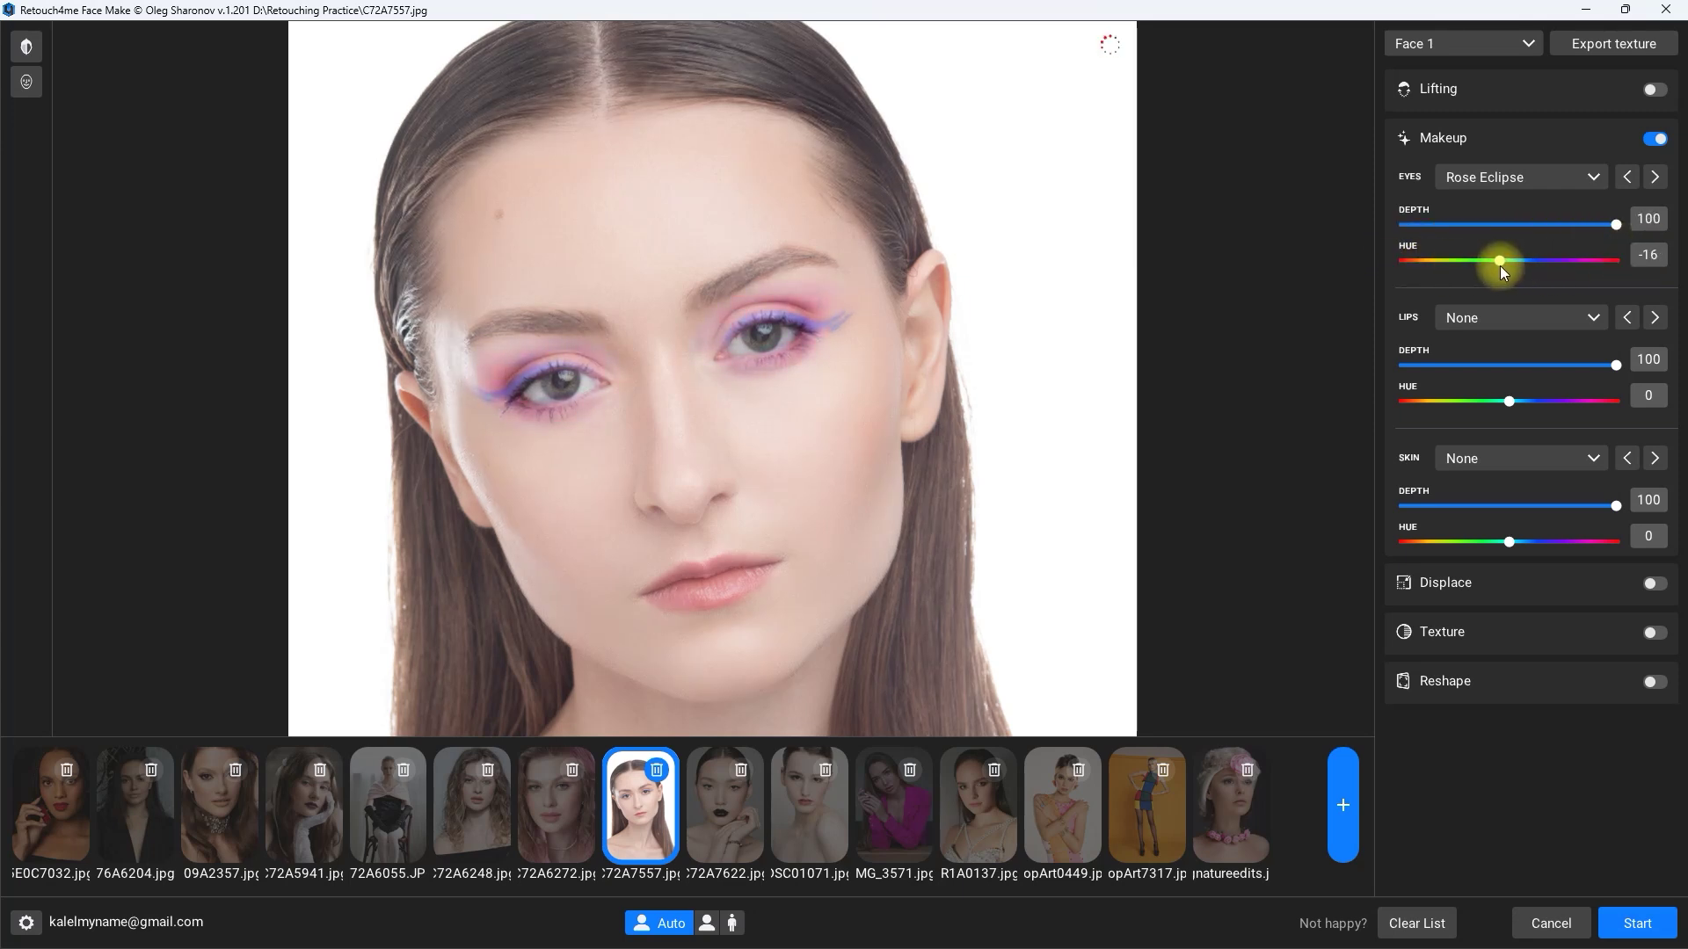
left_click(1655, 318)
left_click(1654, 318)
left_click(1654, 319)
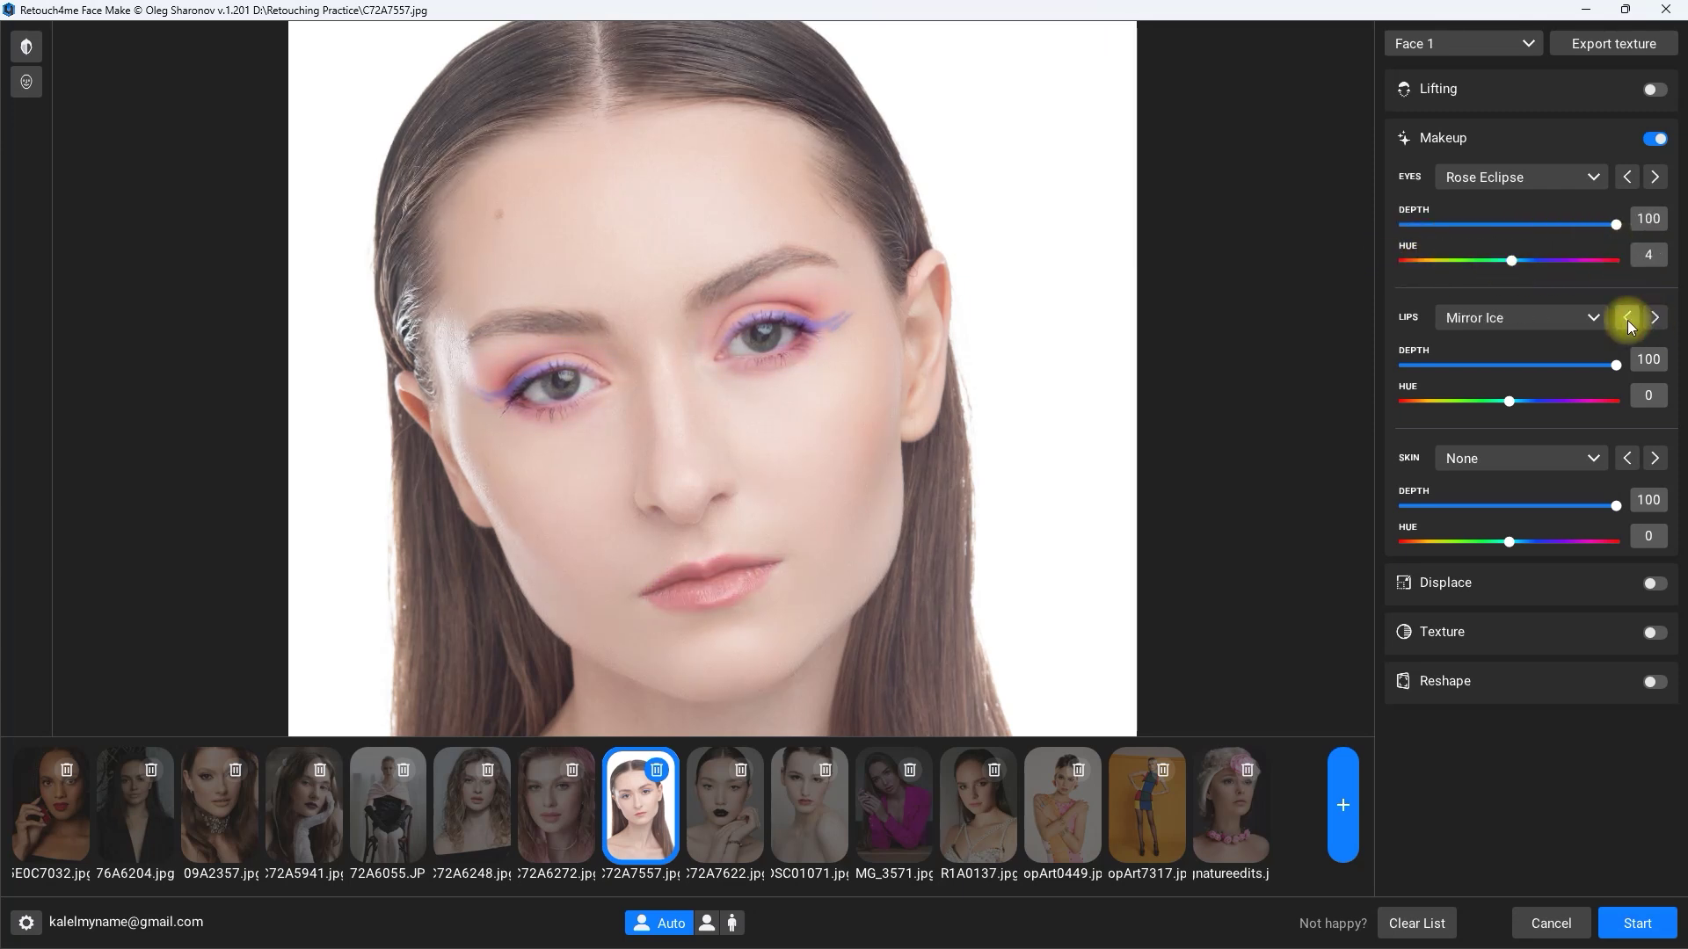
left_click(1654, 318)
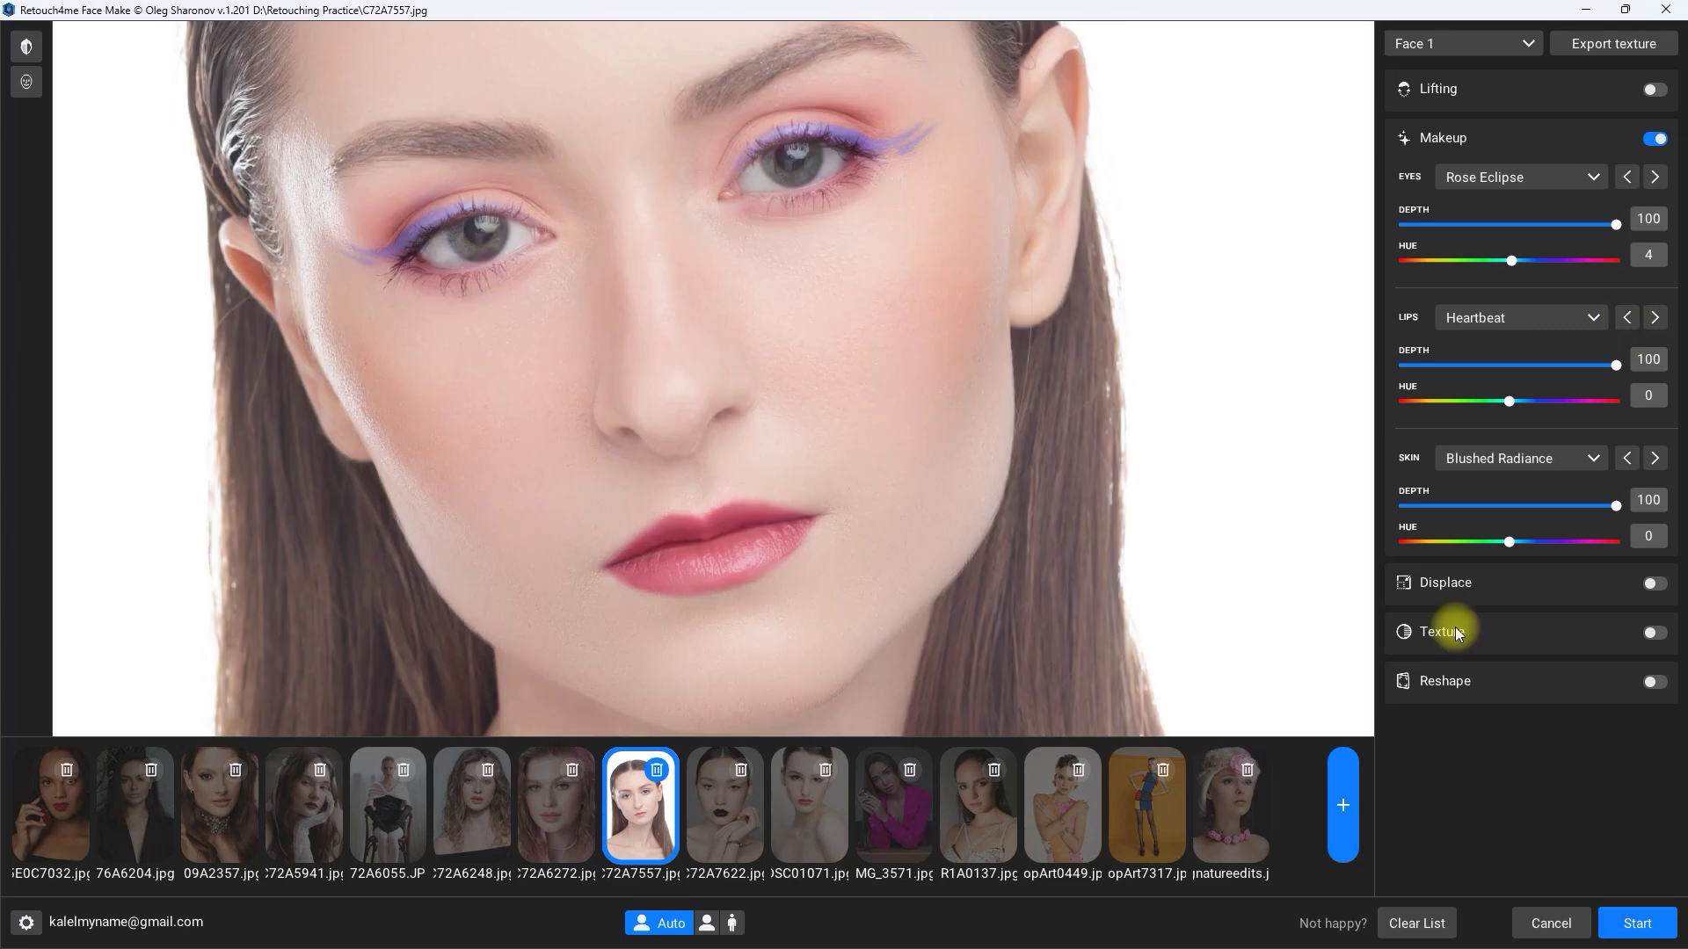
left_click(27, 48)
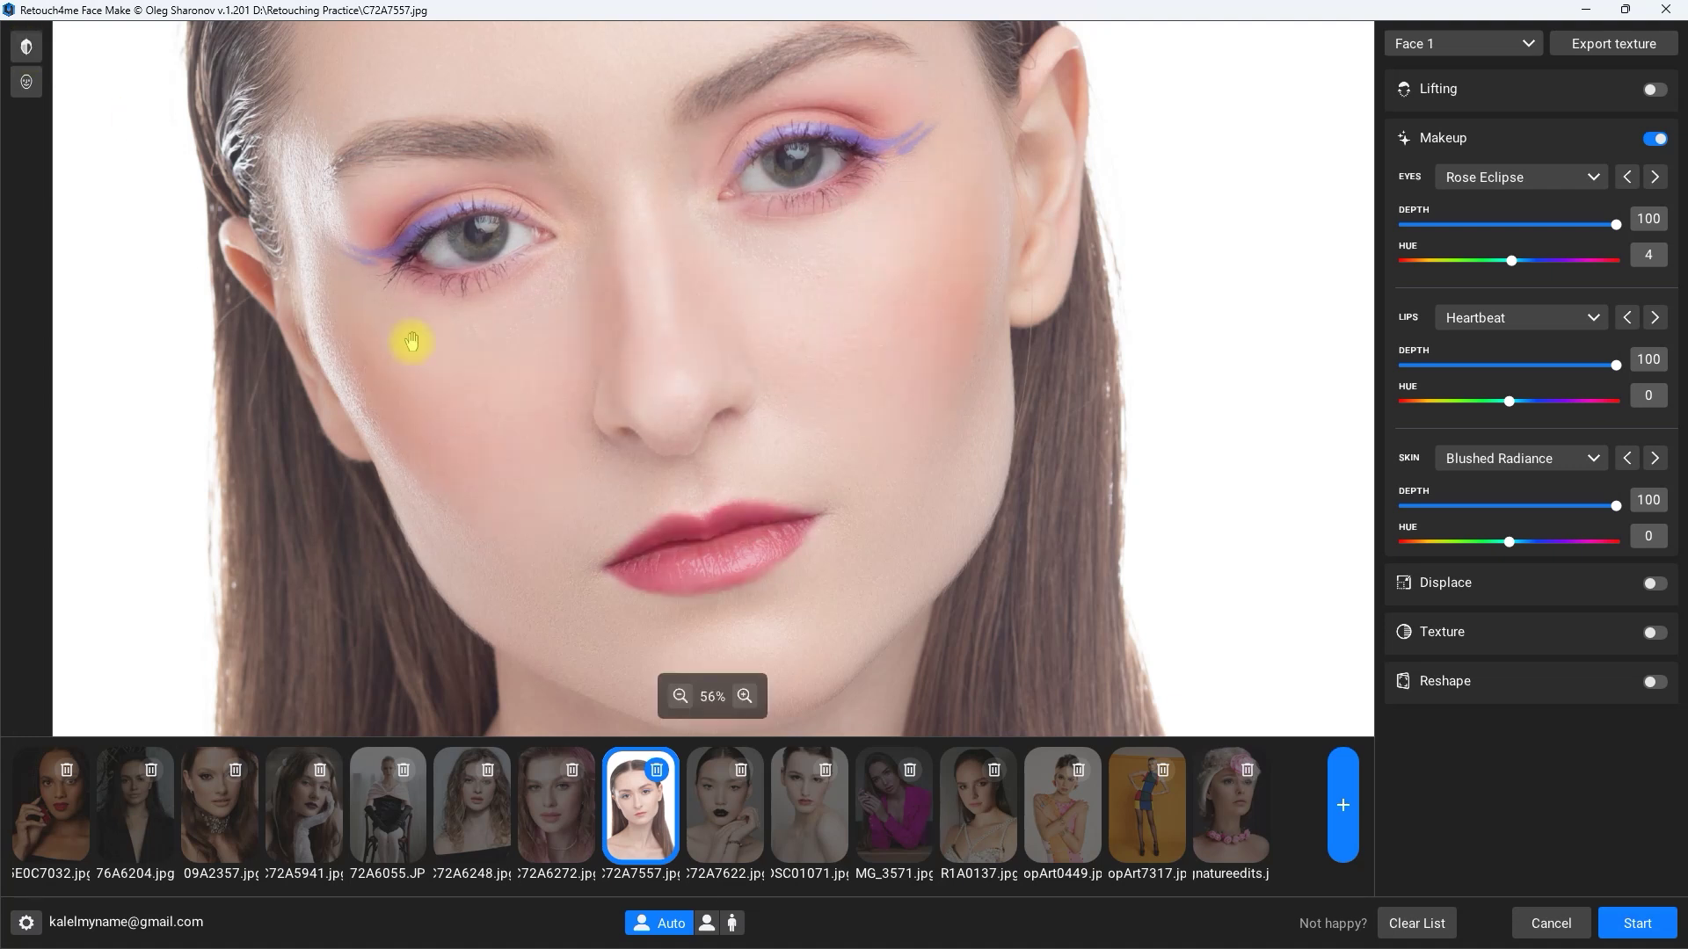
scroll(409, 340, "down", 5)
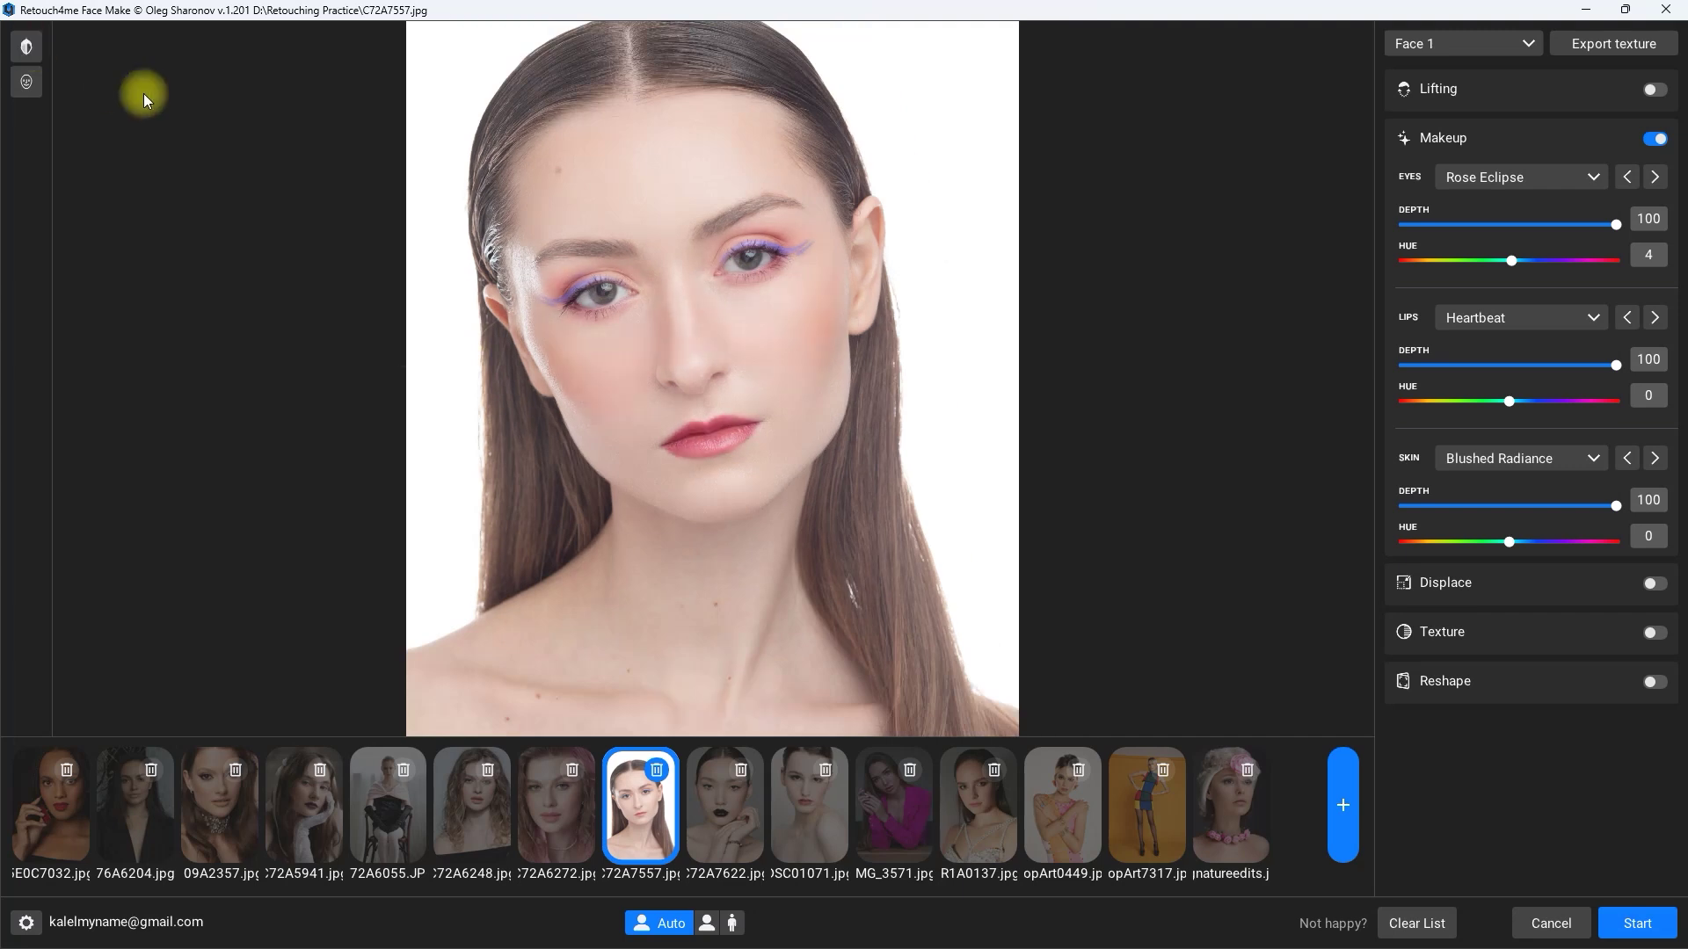
left_click(27, 46)
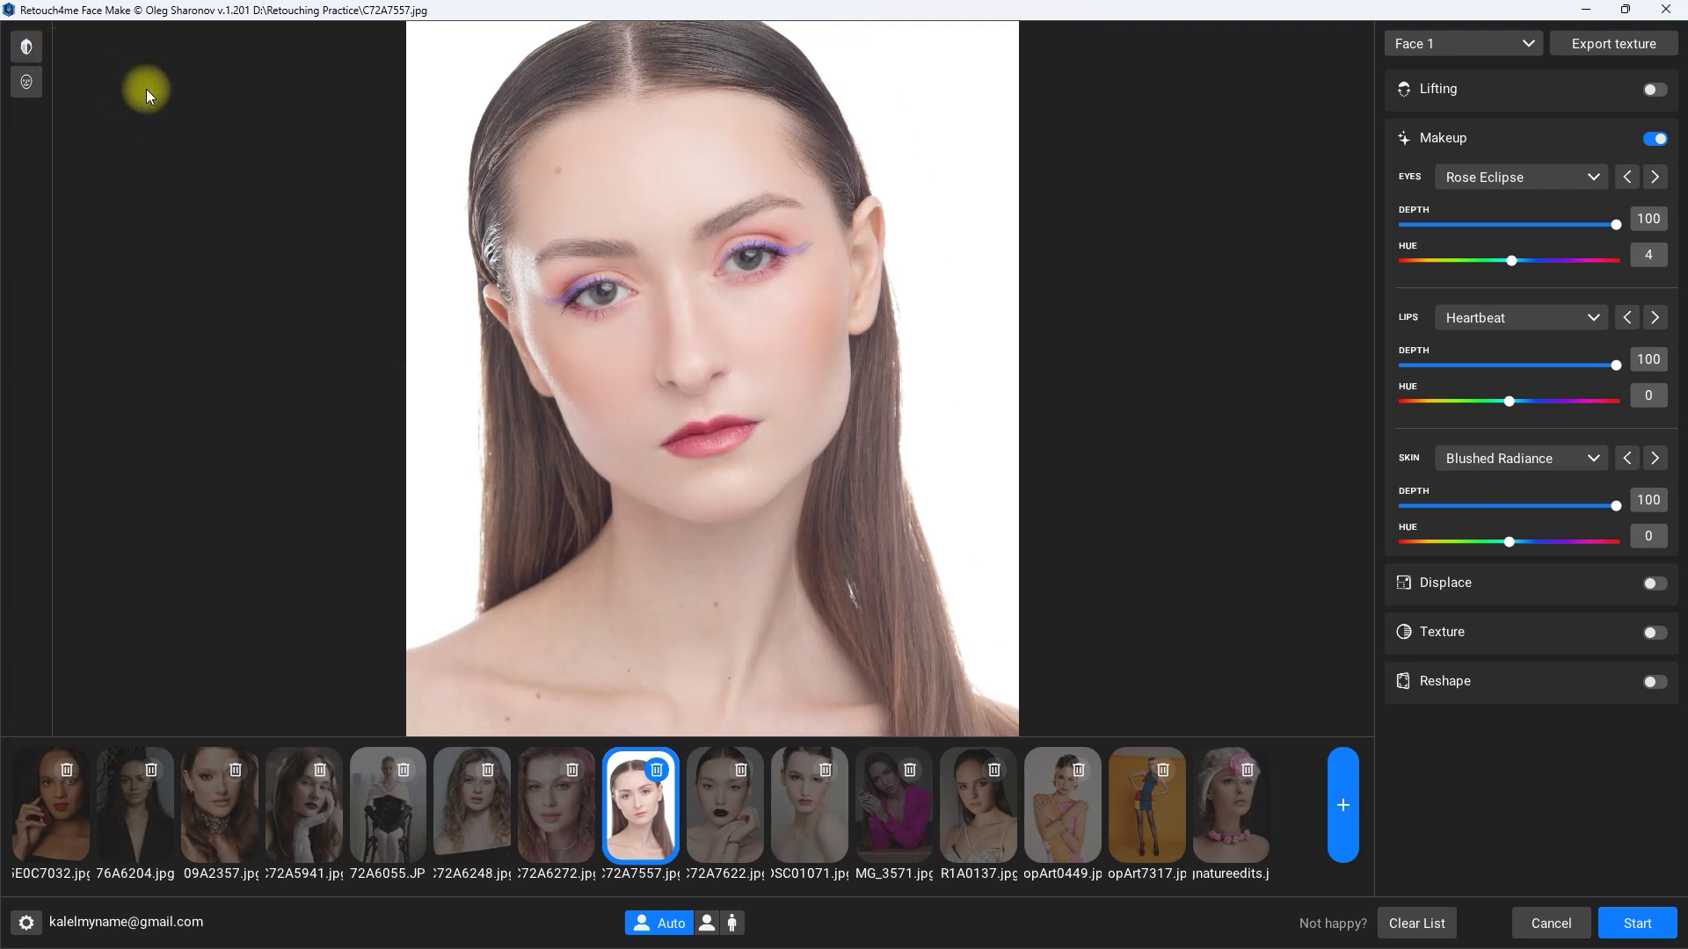
left_click(35, 47)
left_click(35, 47)
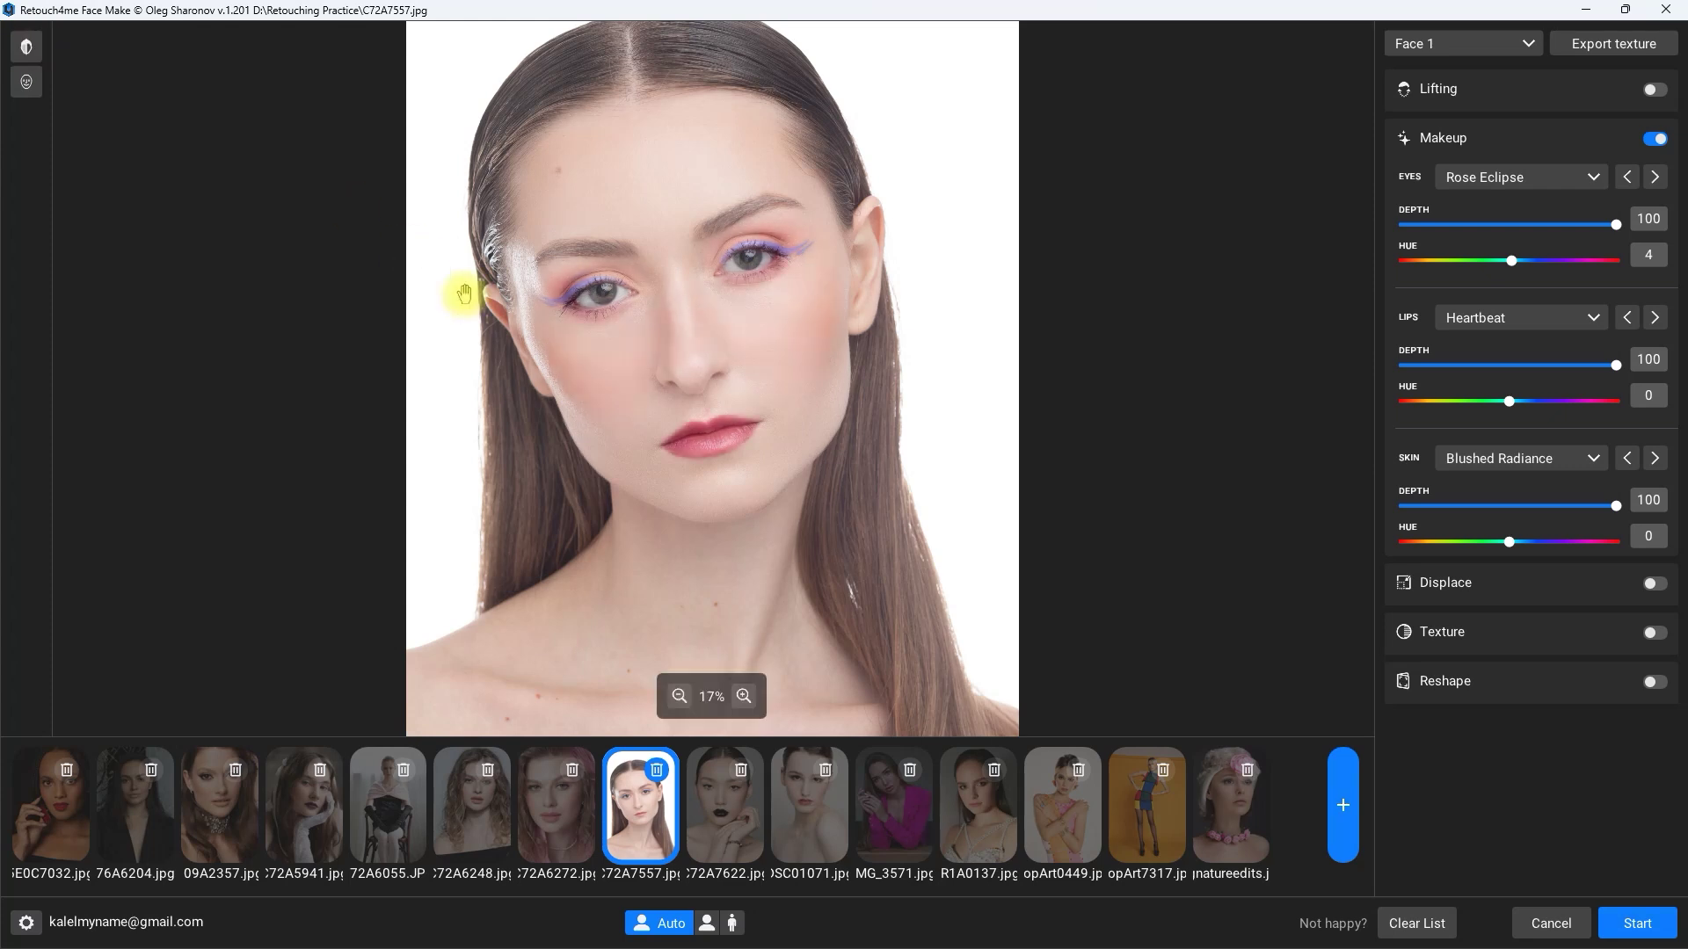
left_click(1660, 143)
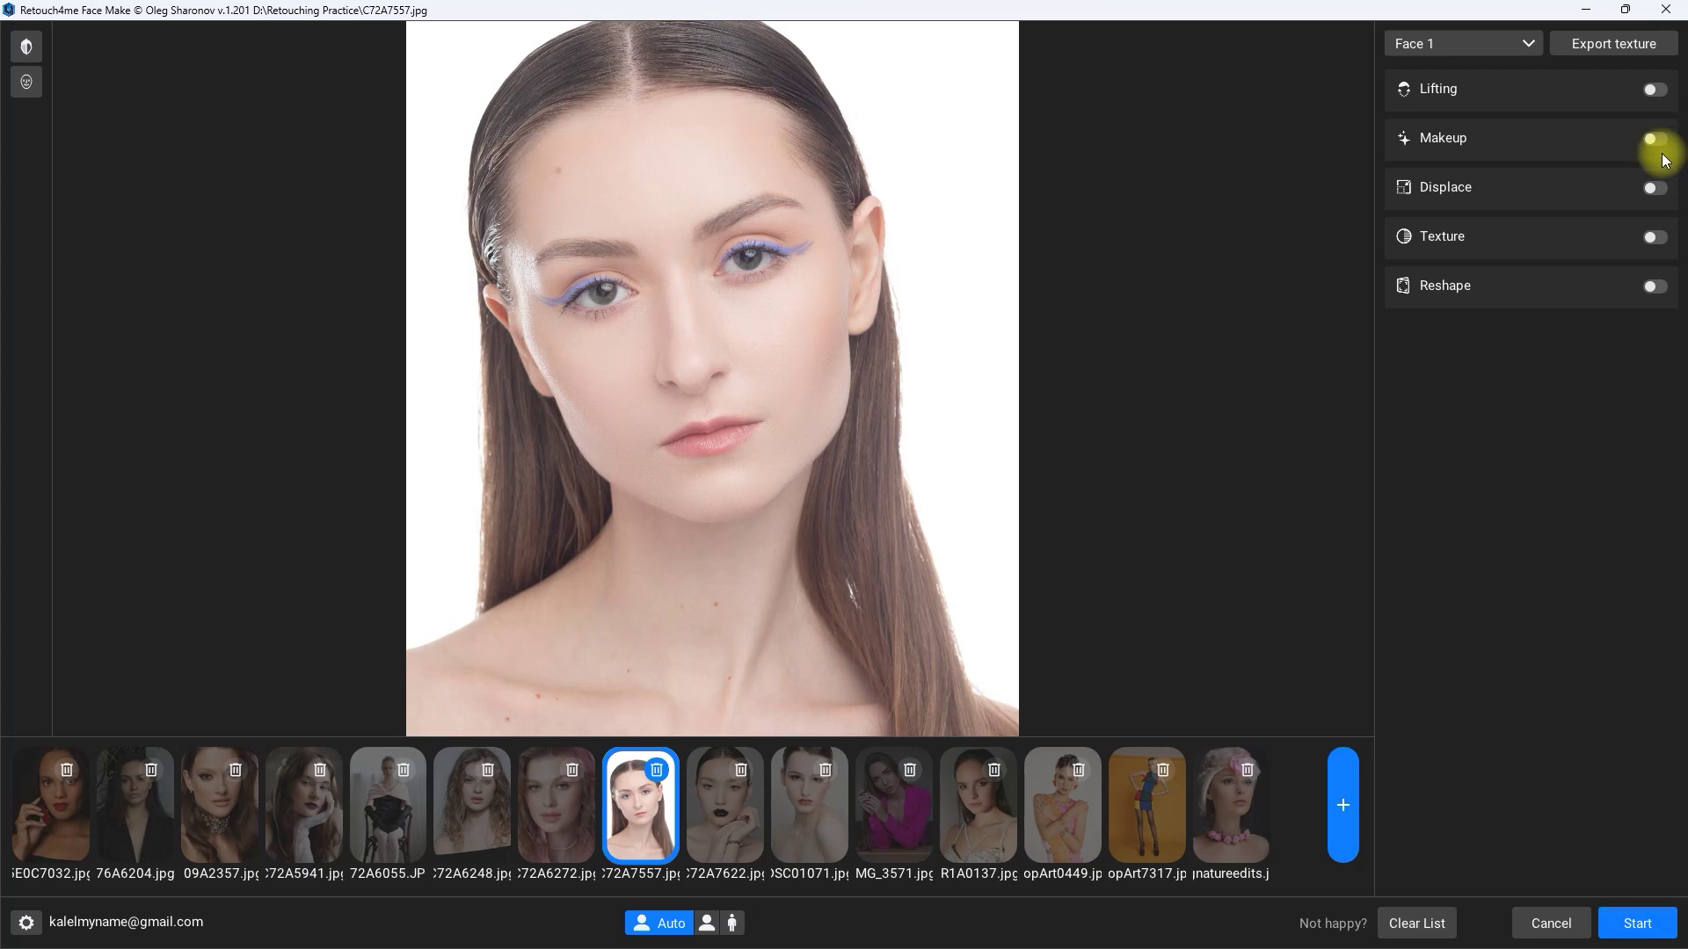
left_click(1658, 190)
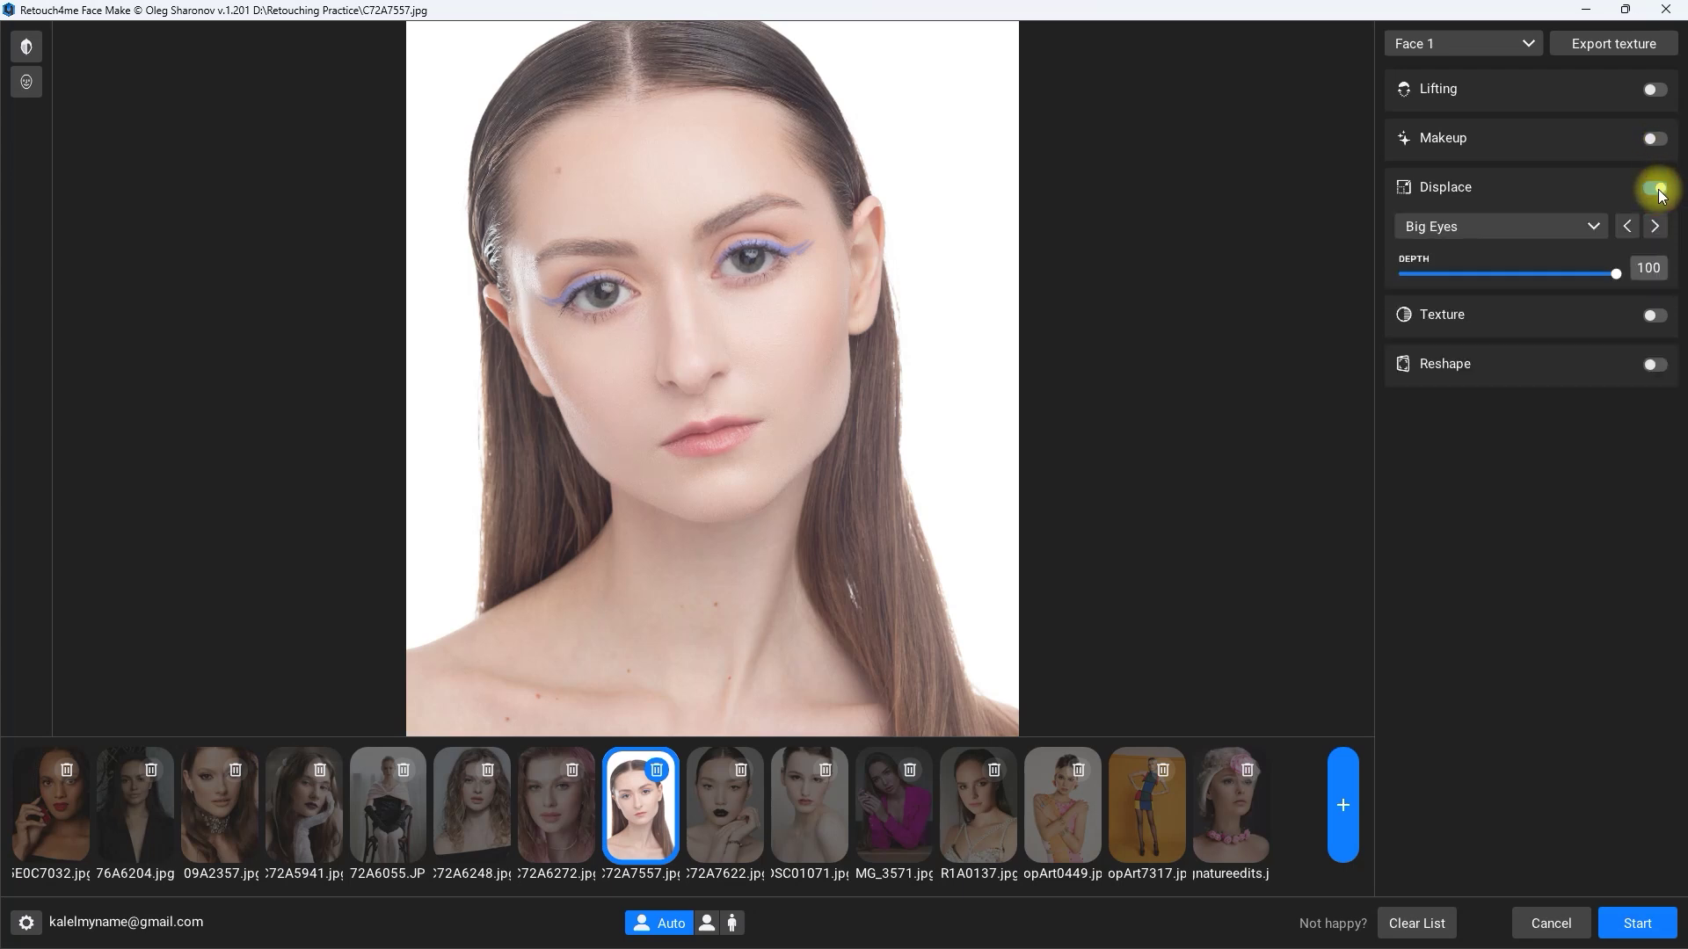
left_click(1594, 228)
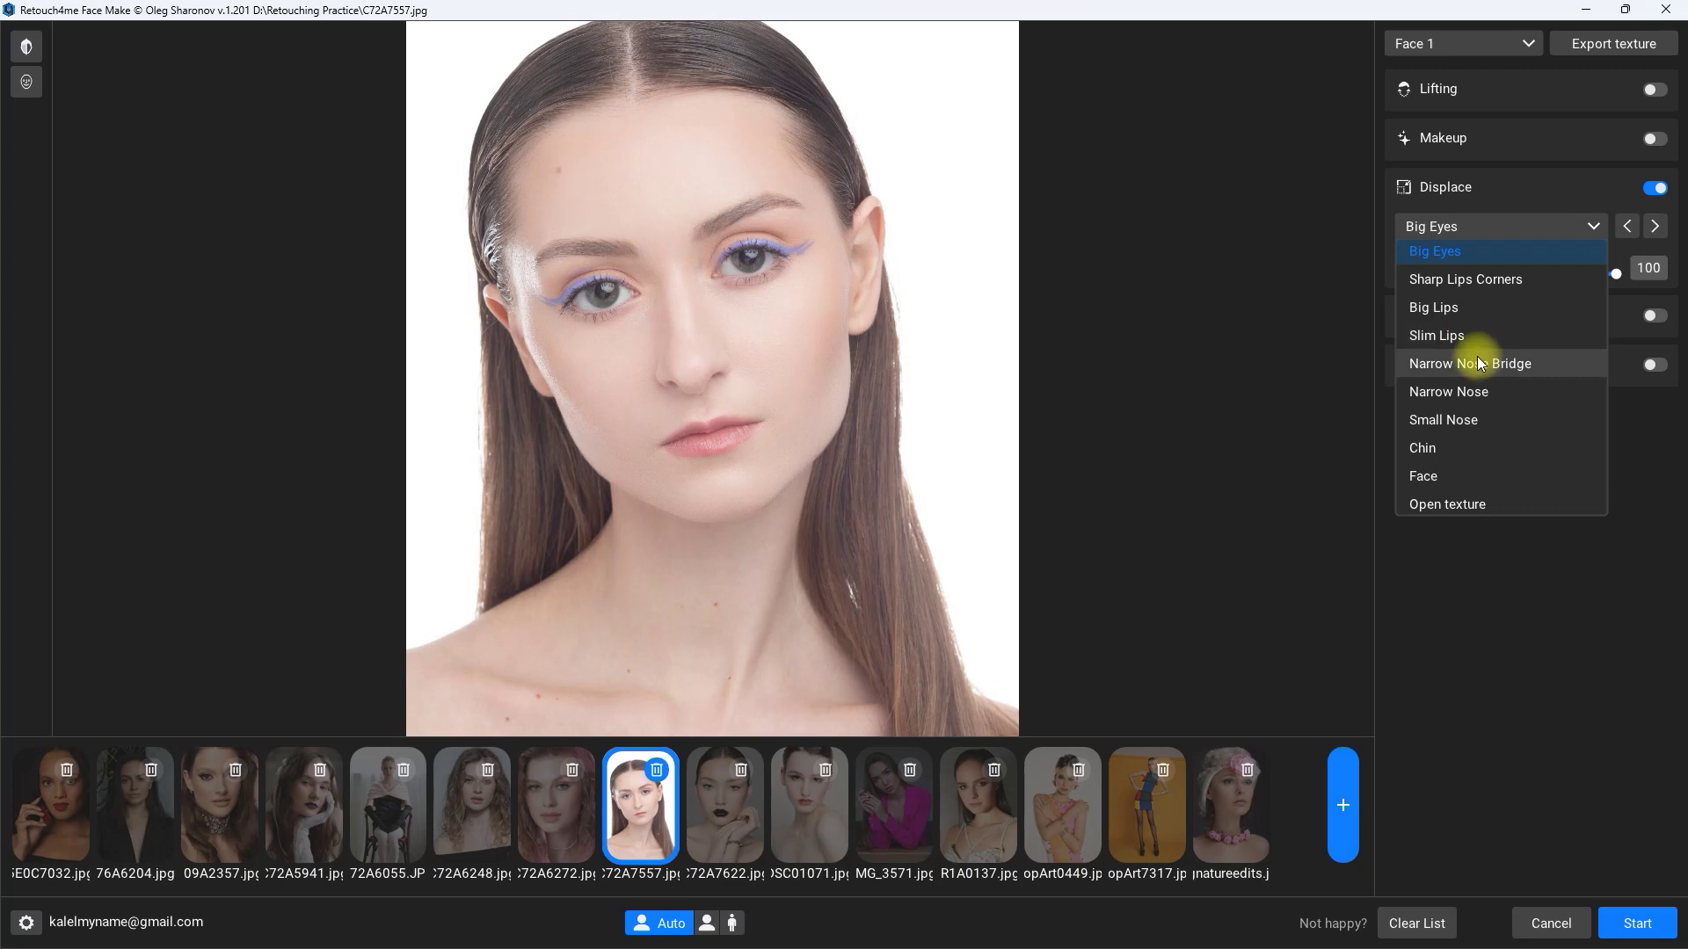
left_click(1492, 393)
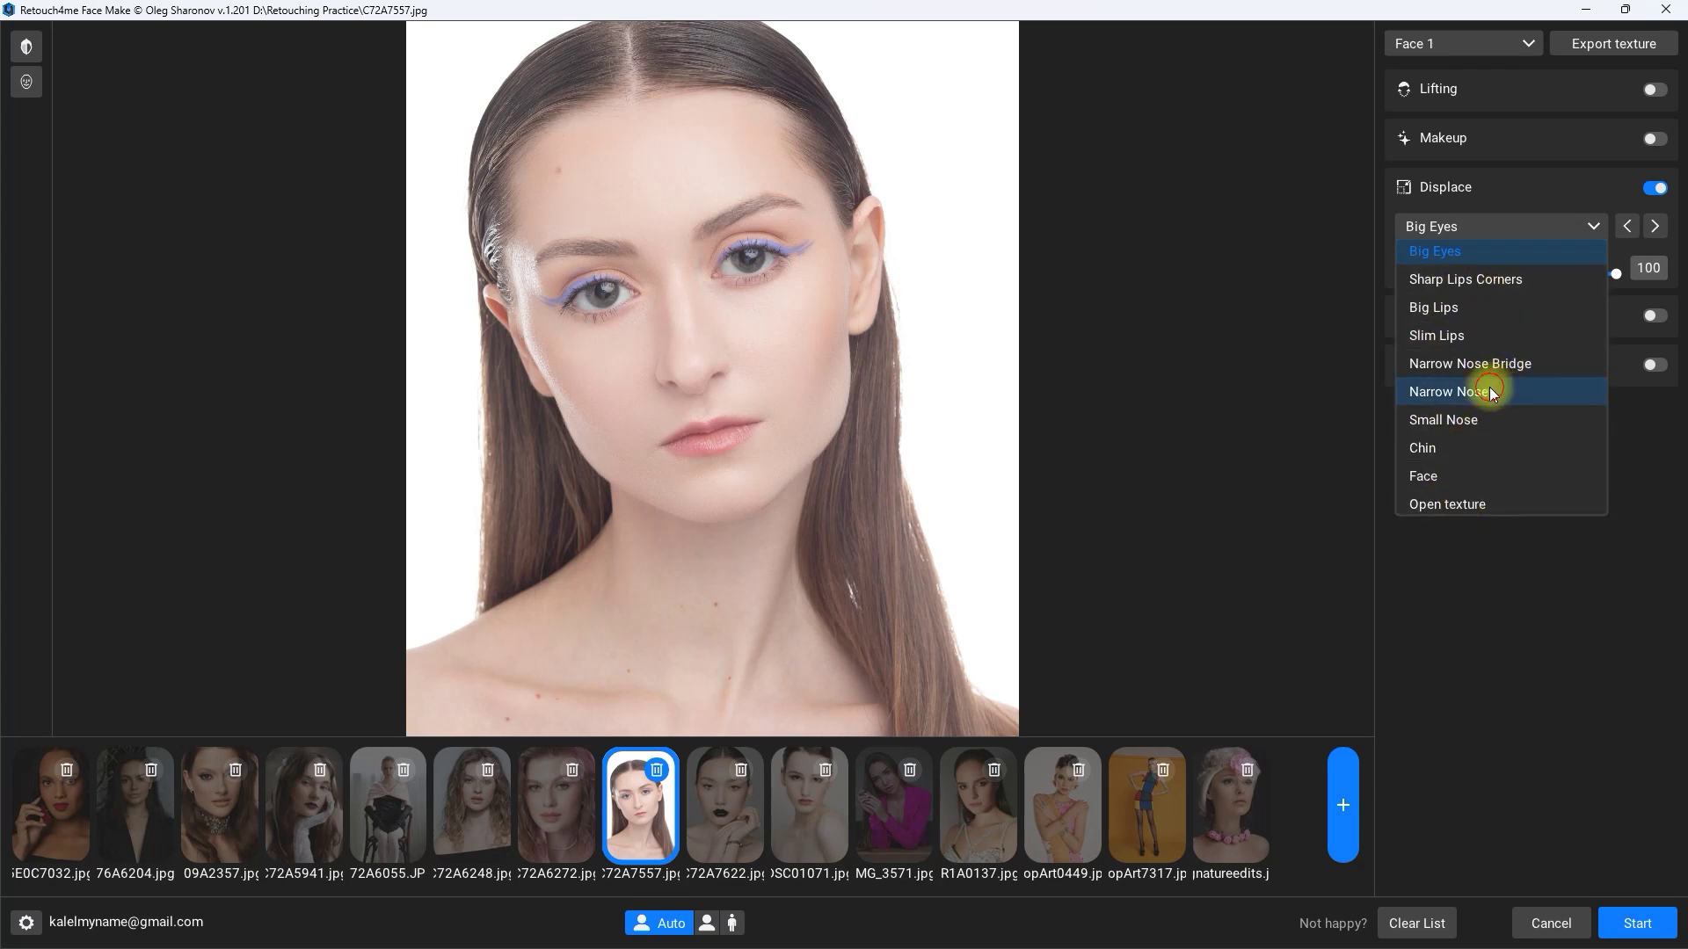
mouse_move(1618, 274)
left_mouse_down()
mouse_move(1386, 279)
mouse_move(1657, 275)
mouse_move(1368, 269)
mouse_move(1612, 277)
mouse_move(1642, 296)
left_mouse_up()
left_click(1626, 227)
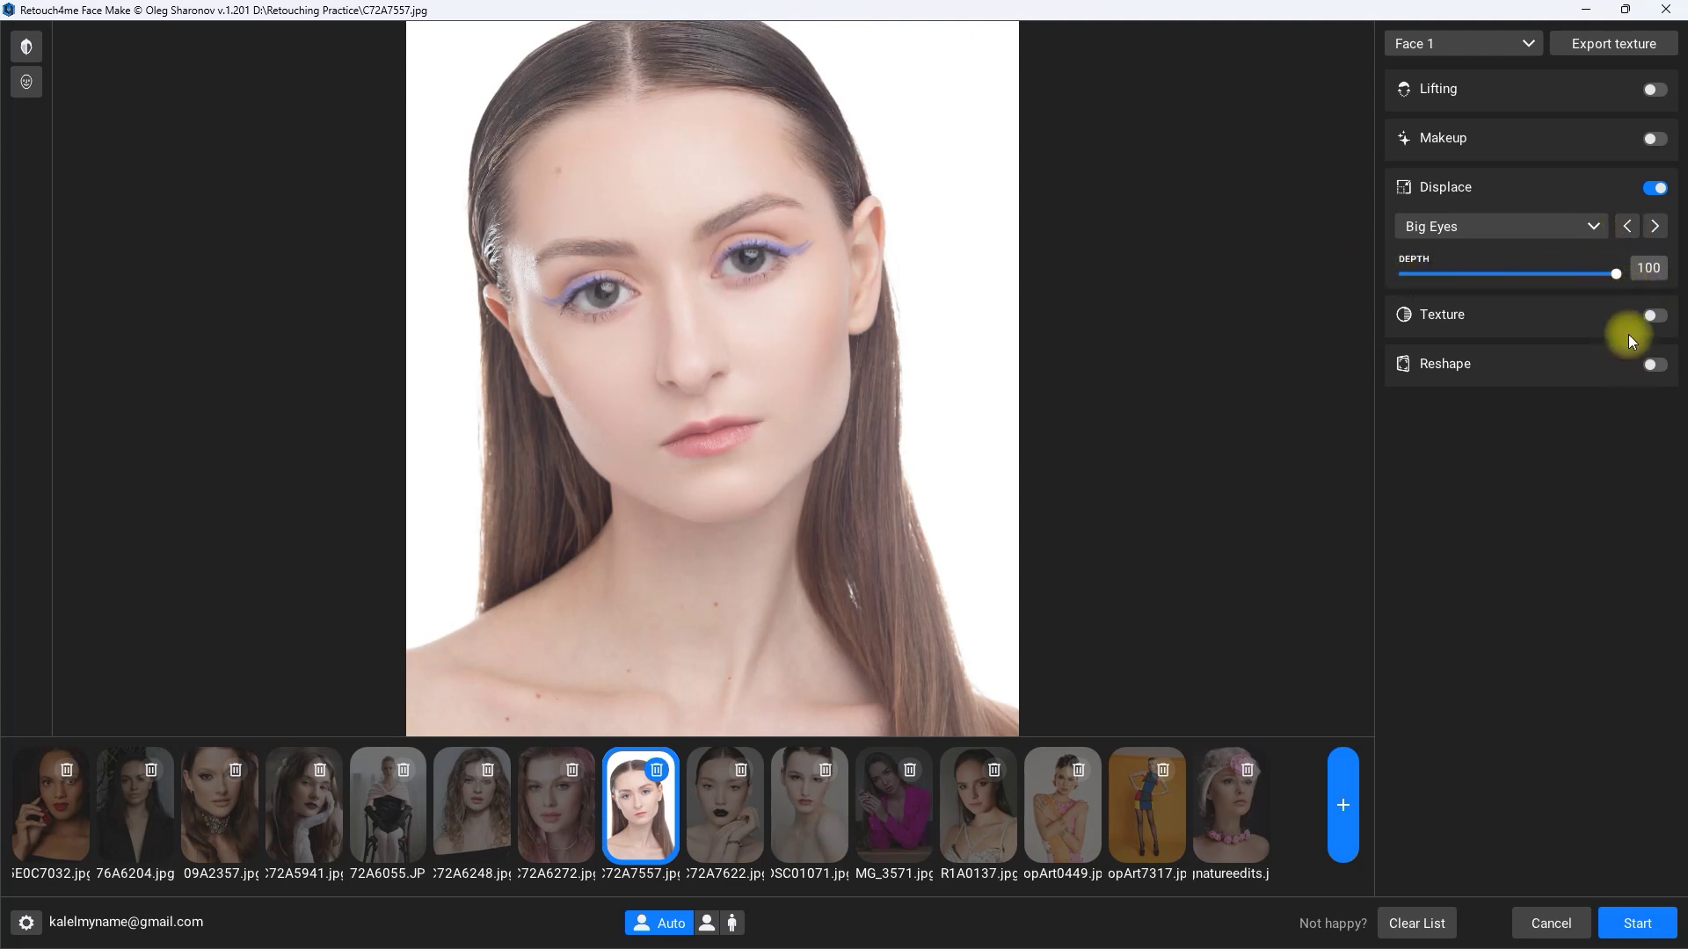
Turn off Displace and enable Texture, trying the Woman2 and Man presets.
left_click(1651, 186)
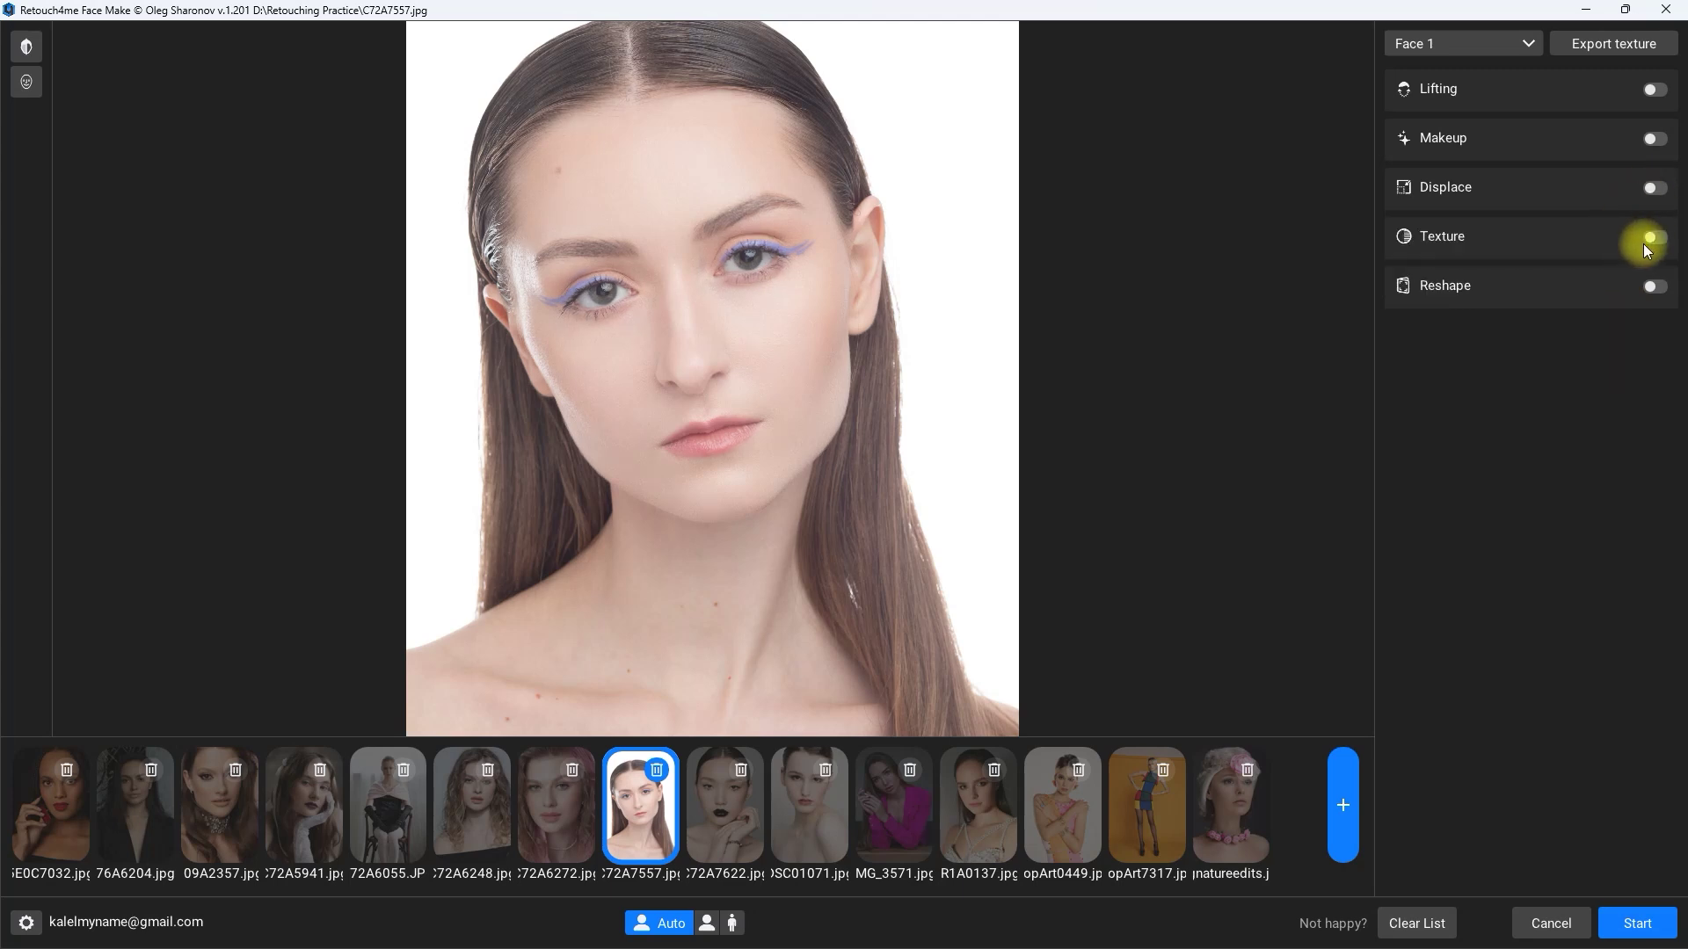
left_click(1654, 238)
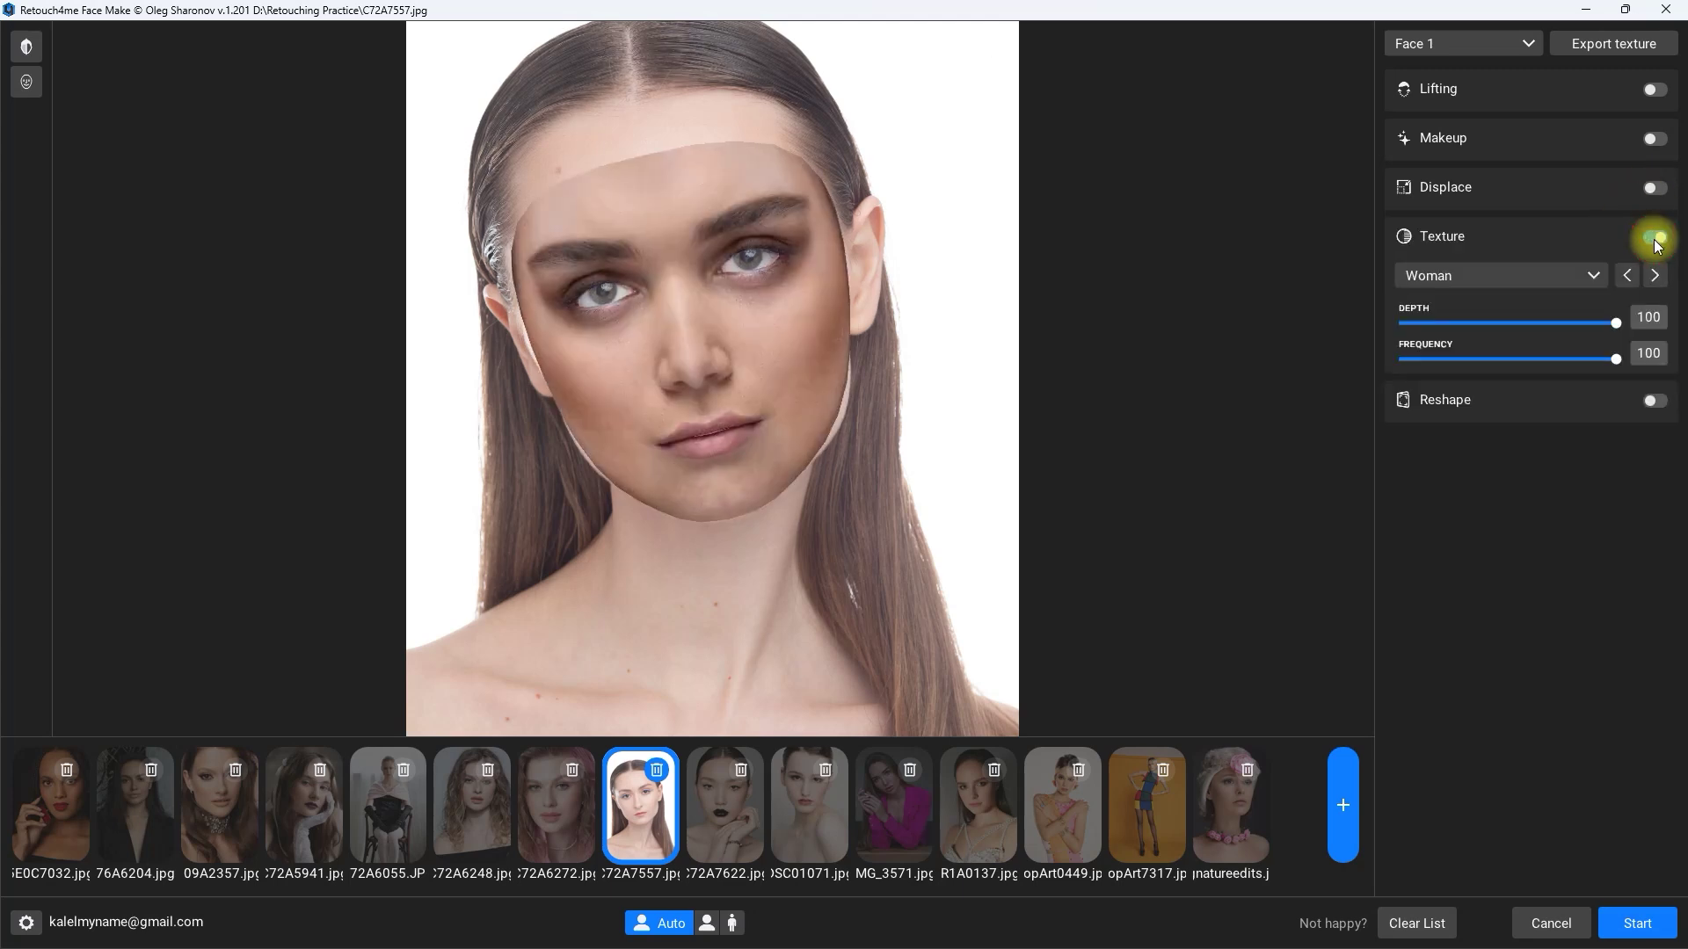
left_click(1592, 277)
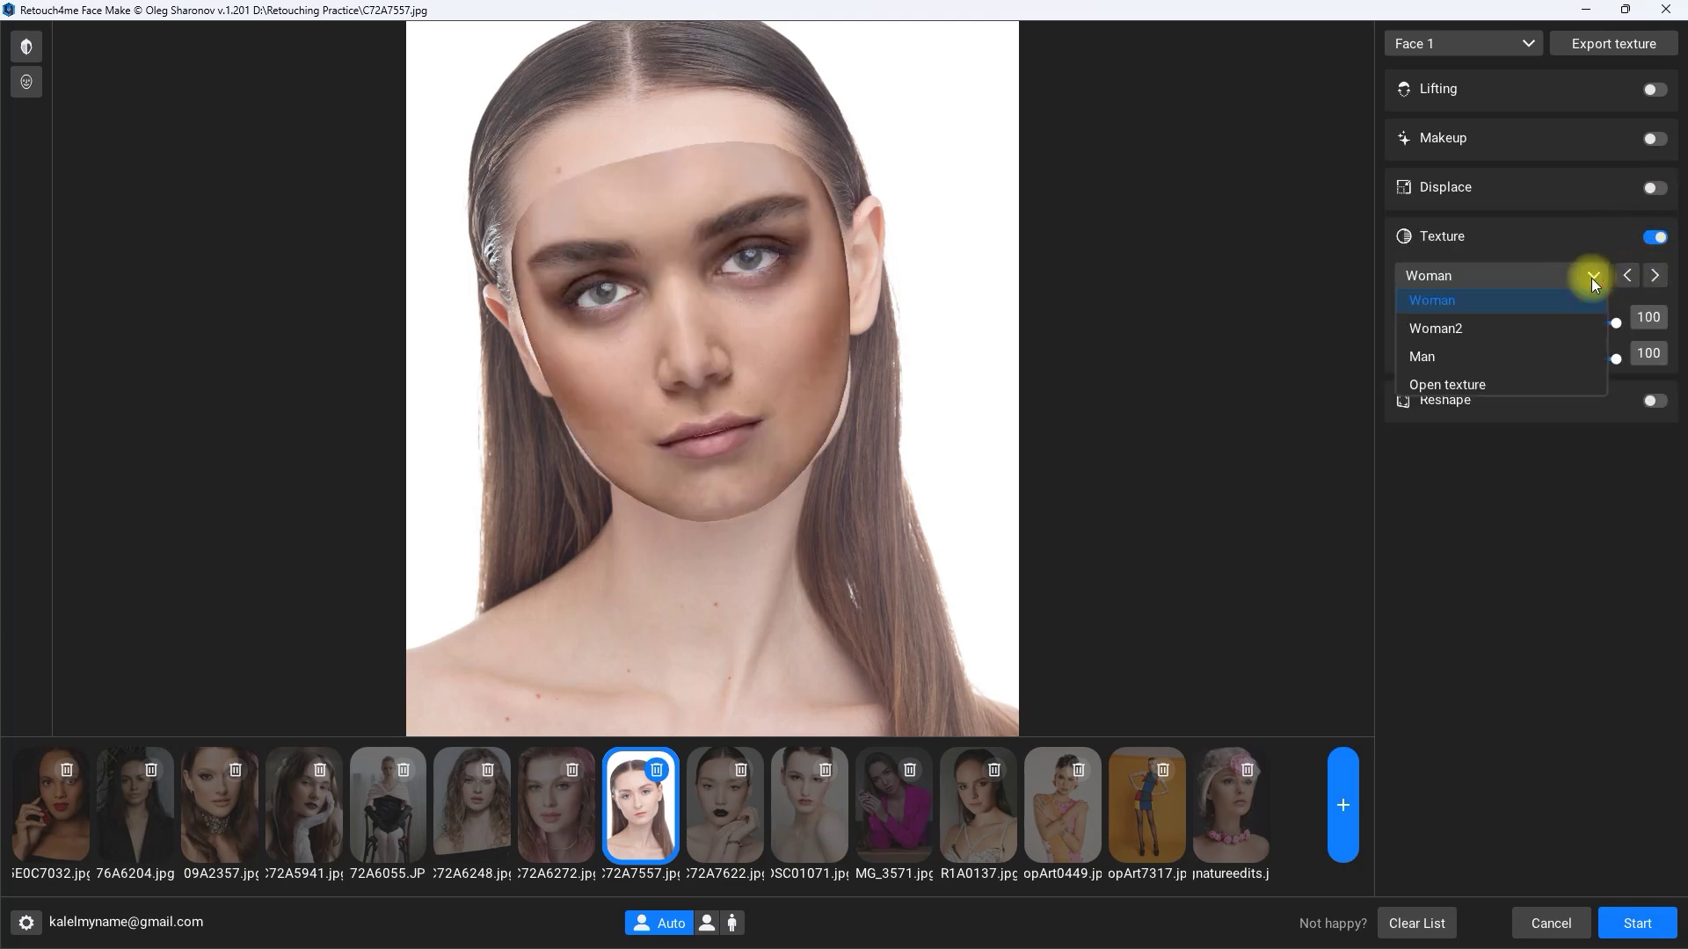
left_click(1522, 327)
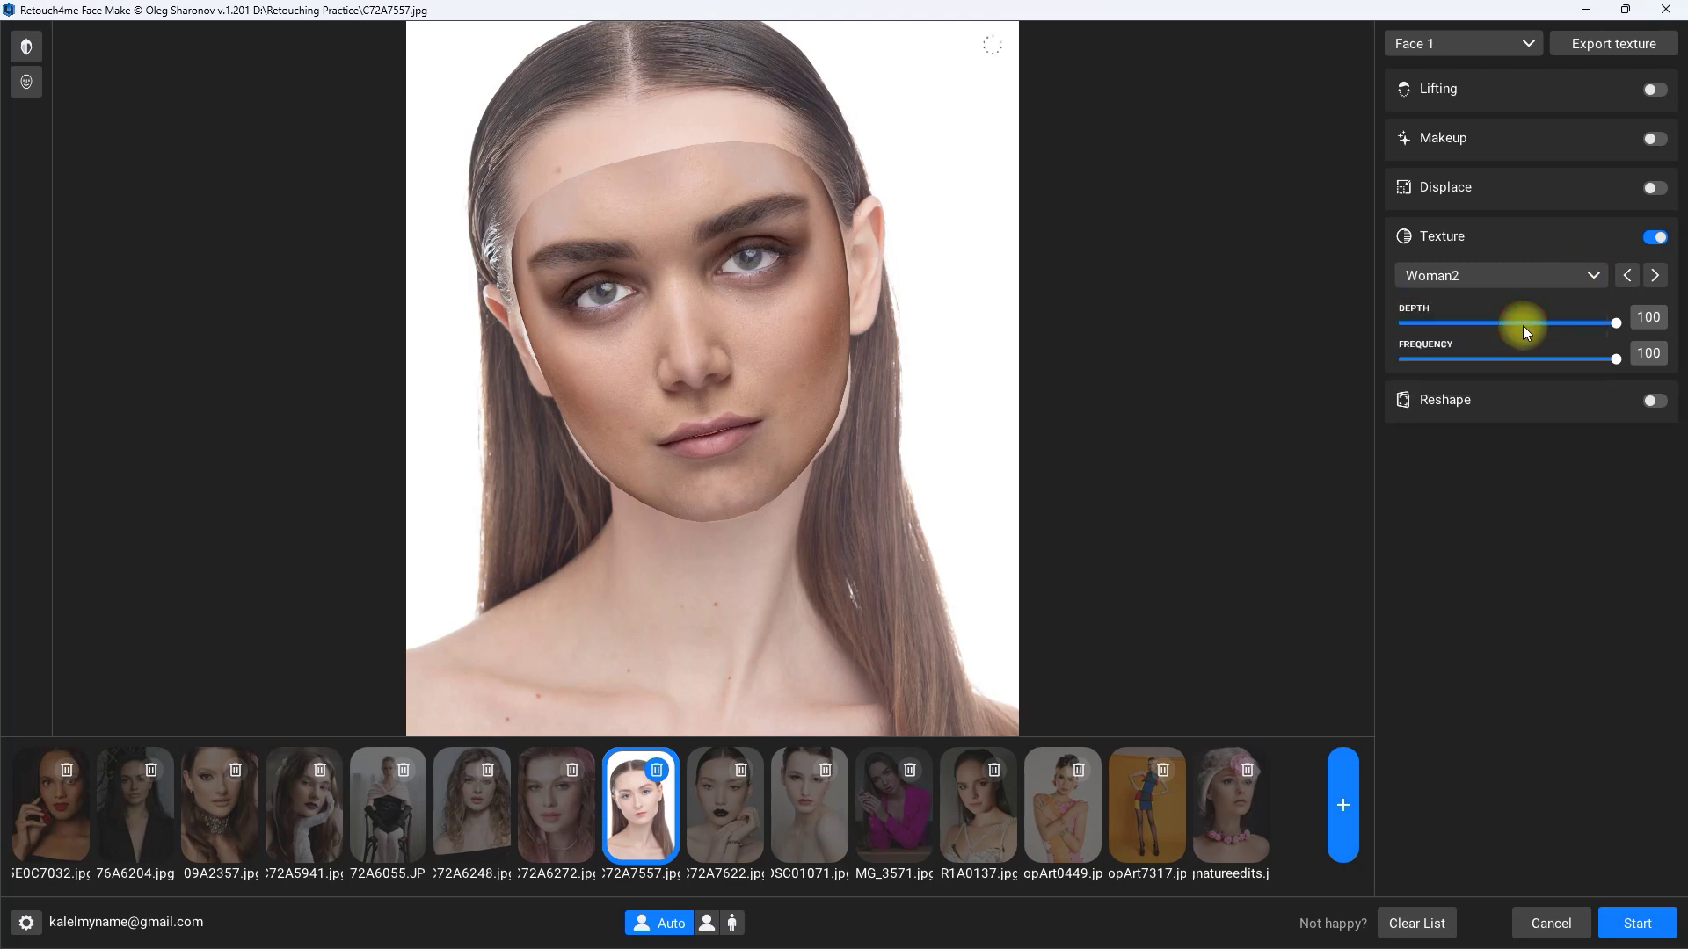
left_click(1591, 278)
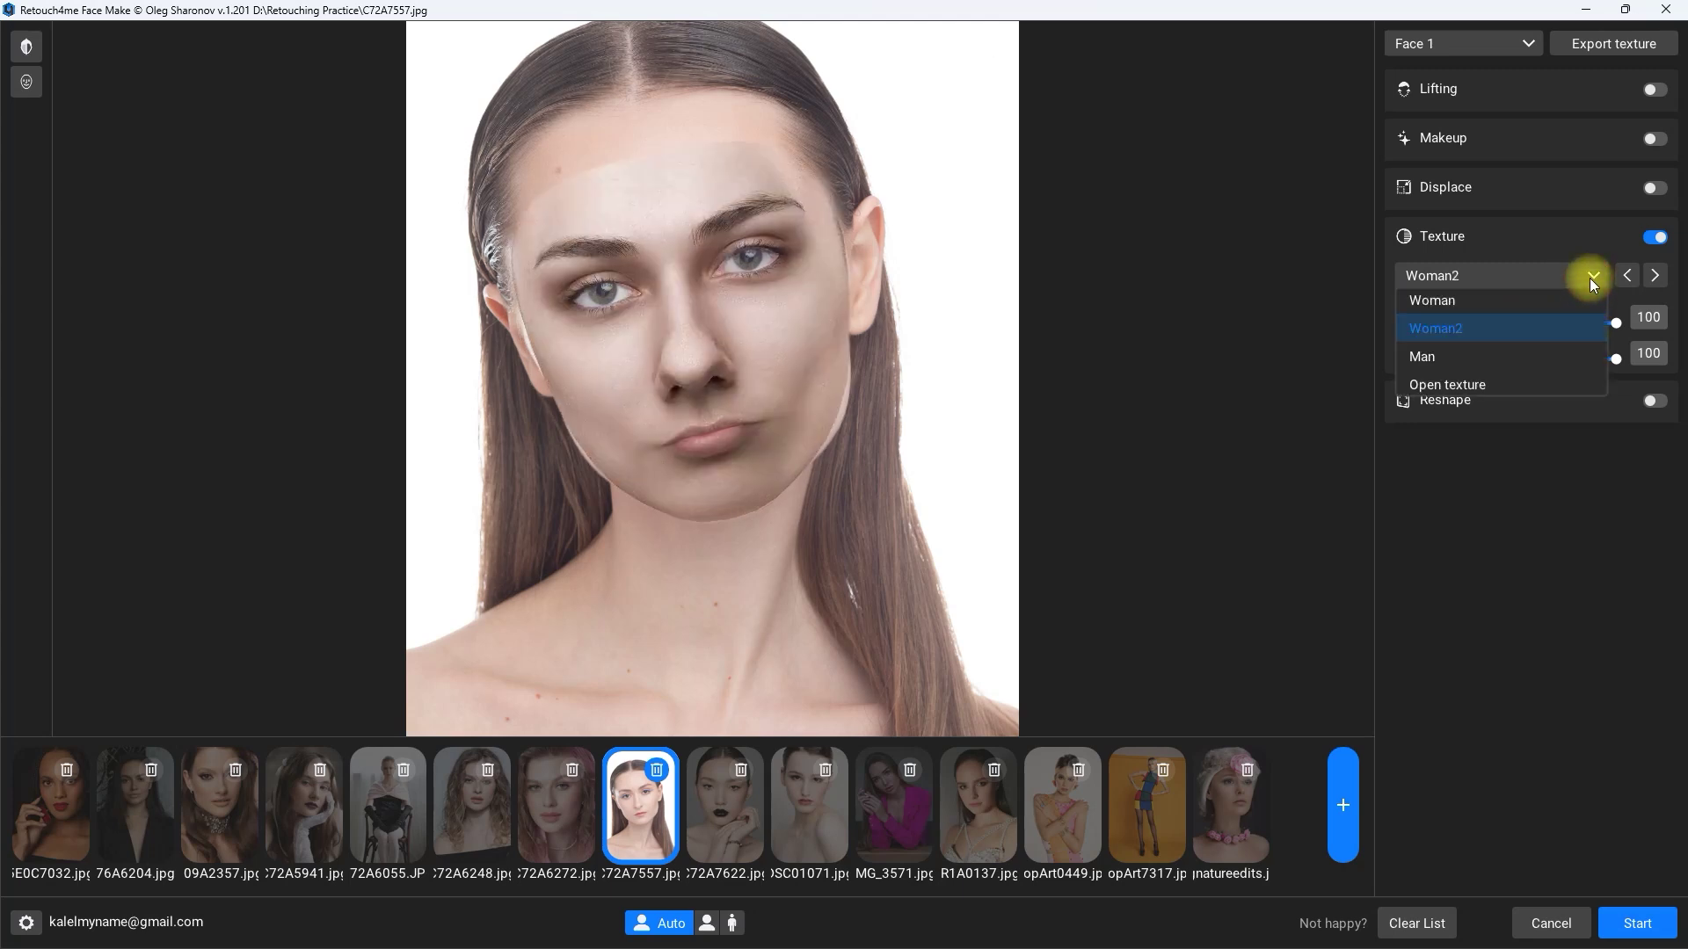
left_click(1553, 355)
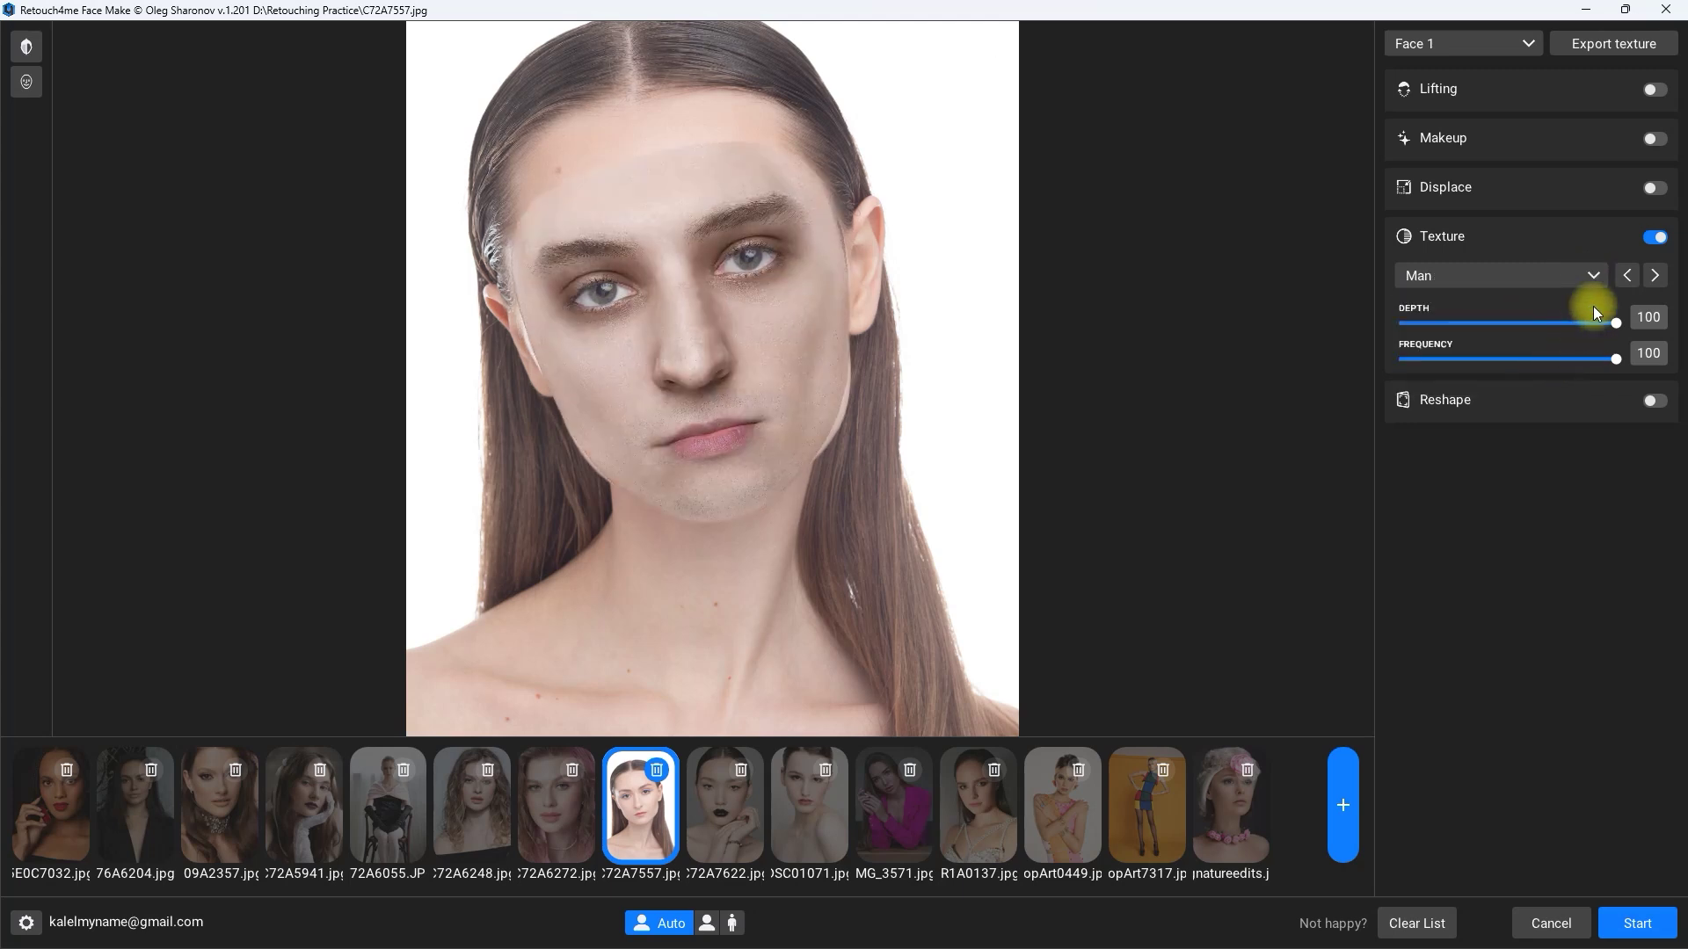
Return Texture to the Woman preset, switch Texture off, and turn Reshape on.
left_click(1593, 278)
left_click(1494, 295)
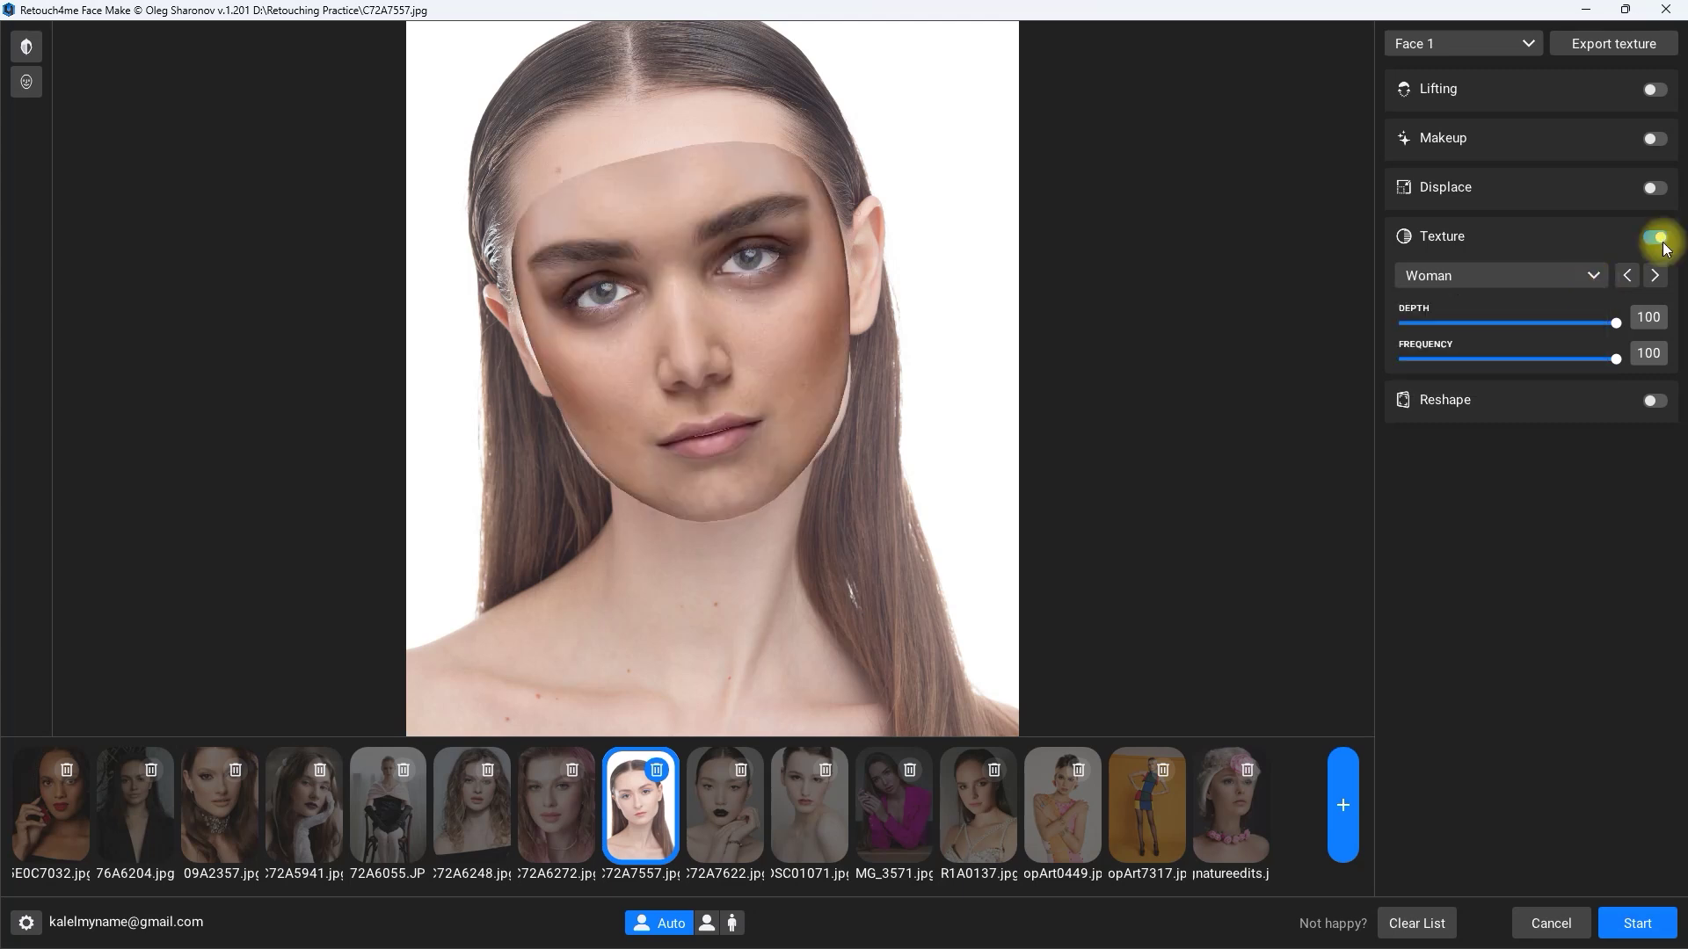
left_click(1656, 238)
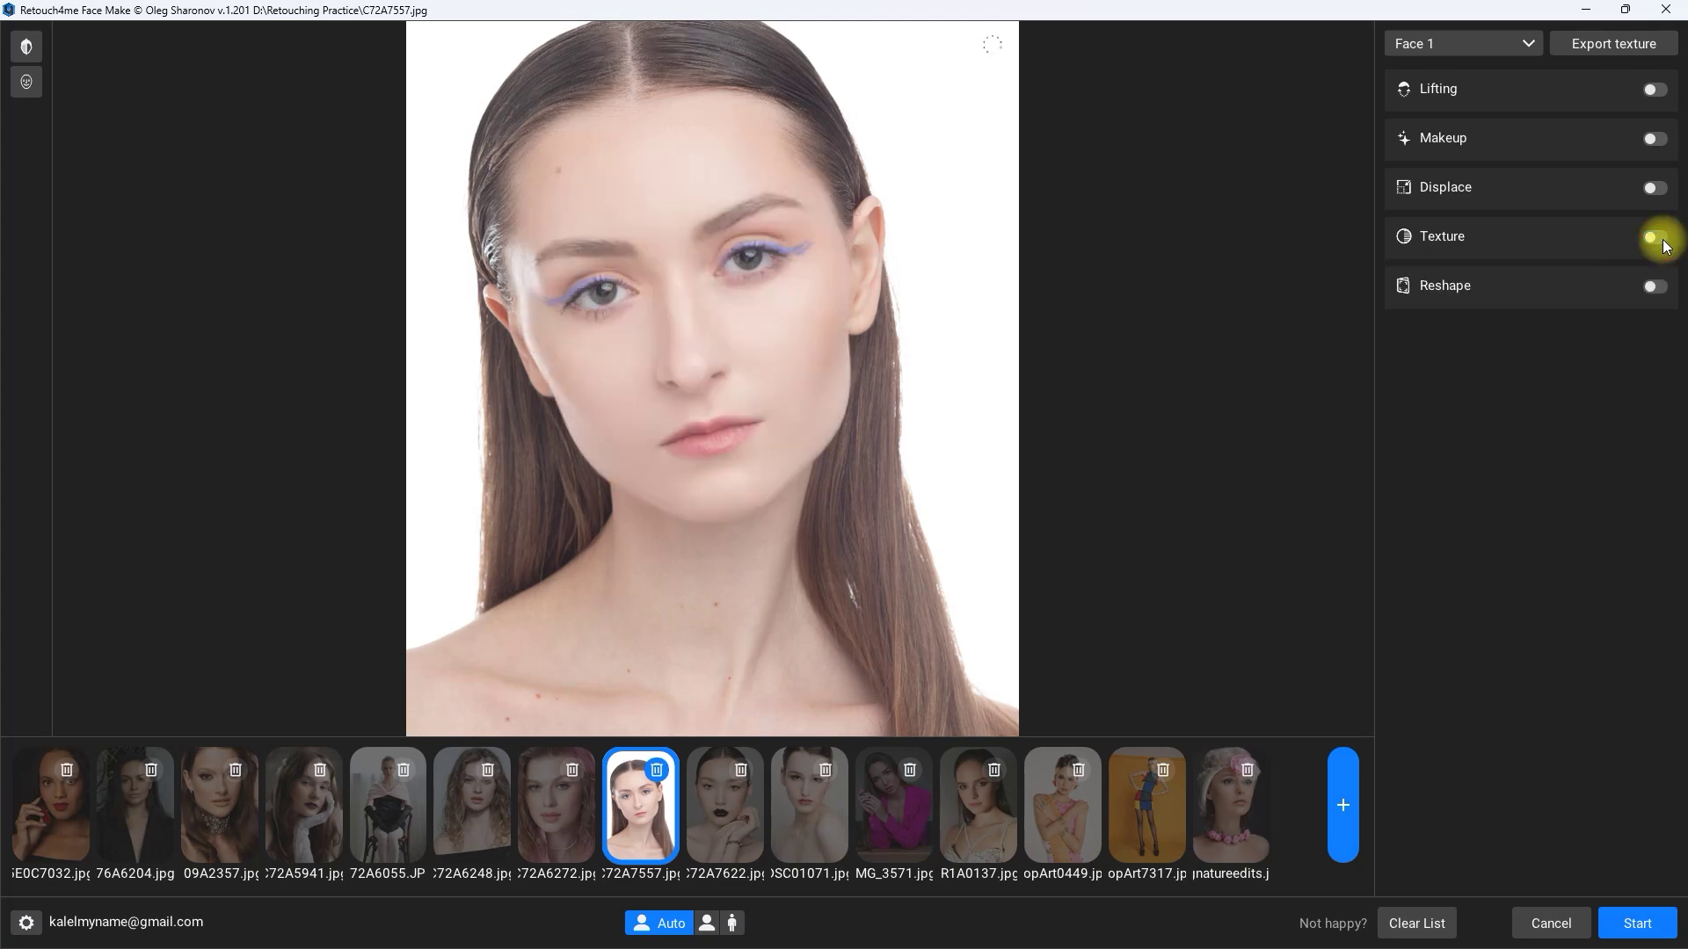
left_click(1656, 288)
left_click(1596, 325)
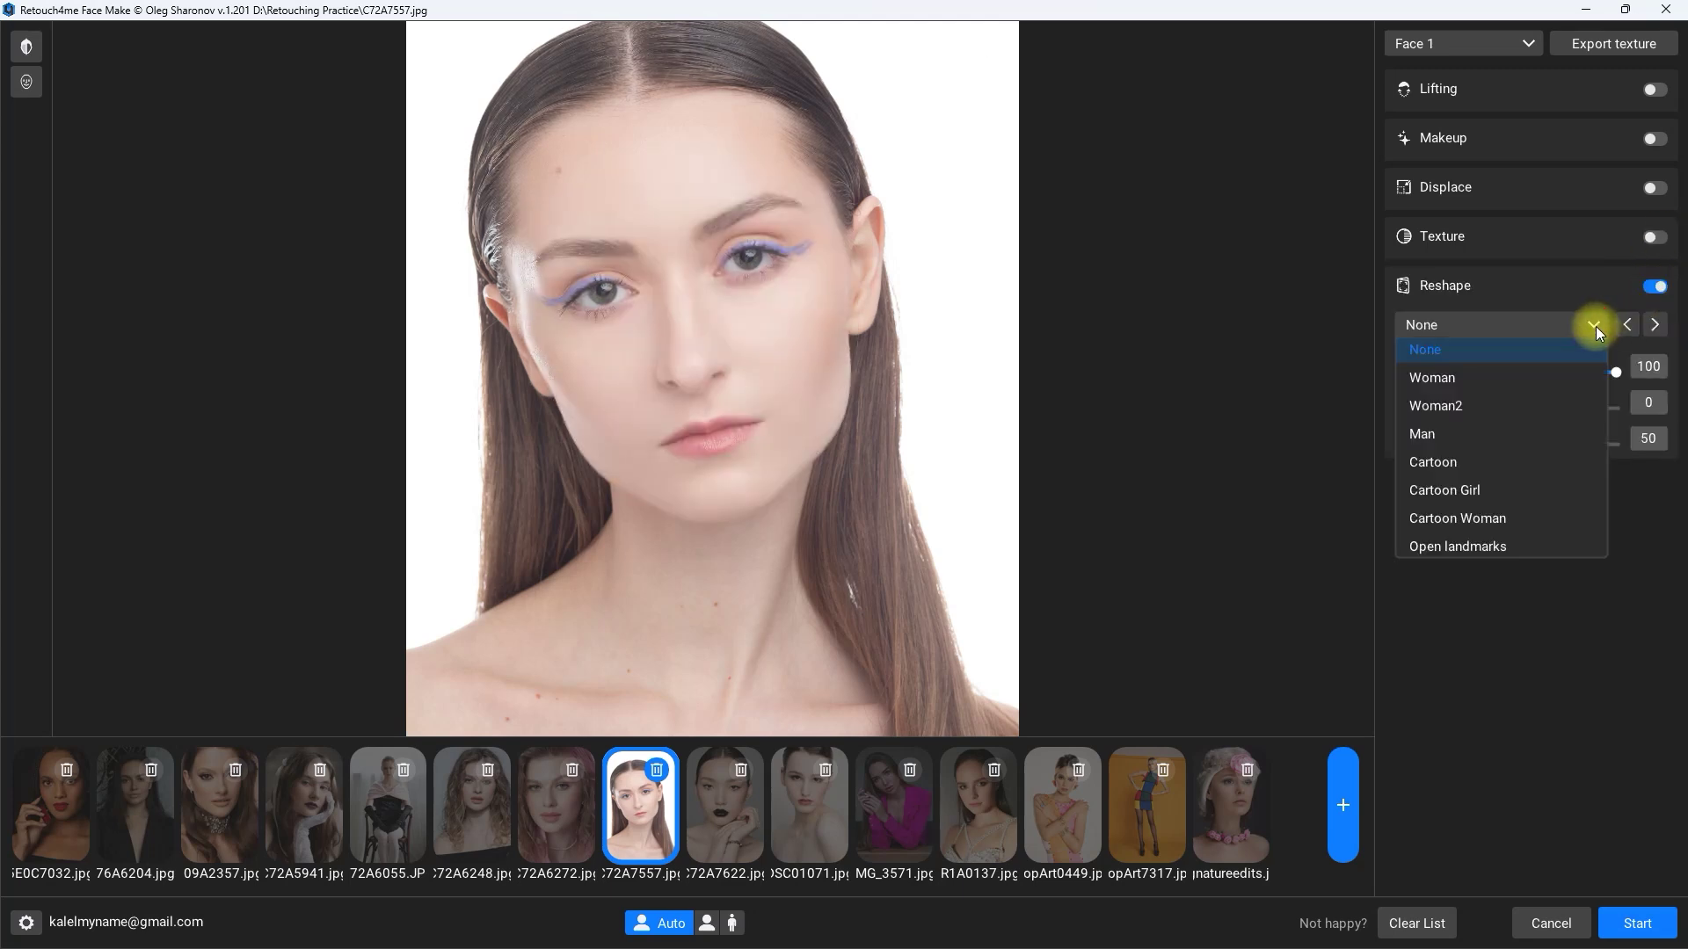
left_click(1560, 377)
left_click(1653, 325)
left_click(1653, 325)
left_click(1654, 326)
left_click(1653, 325)
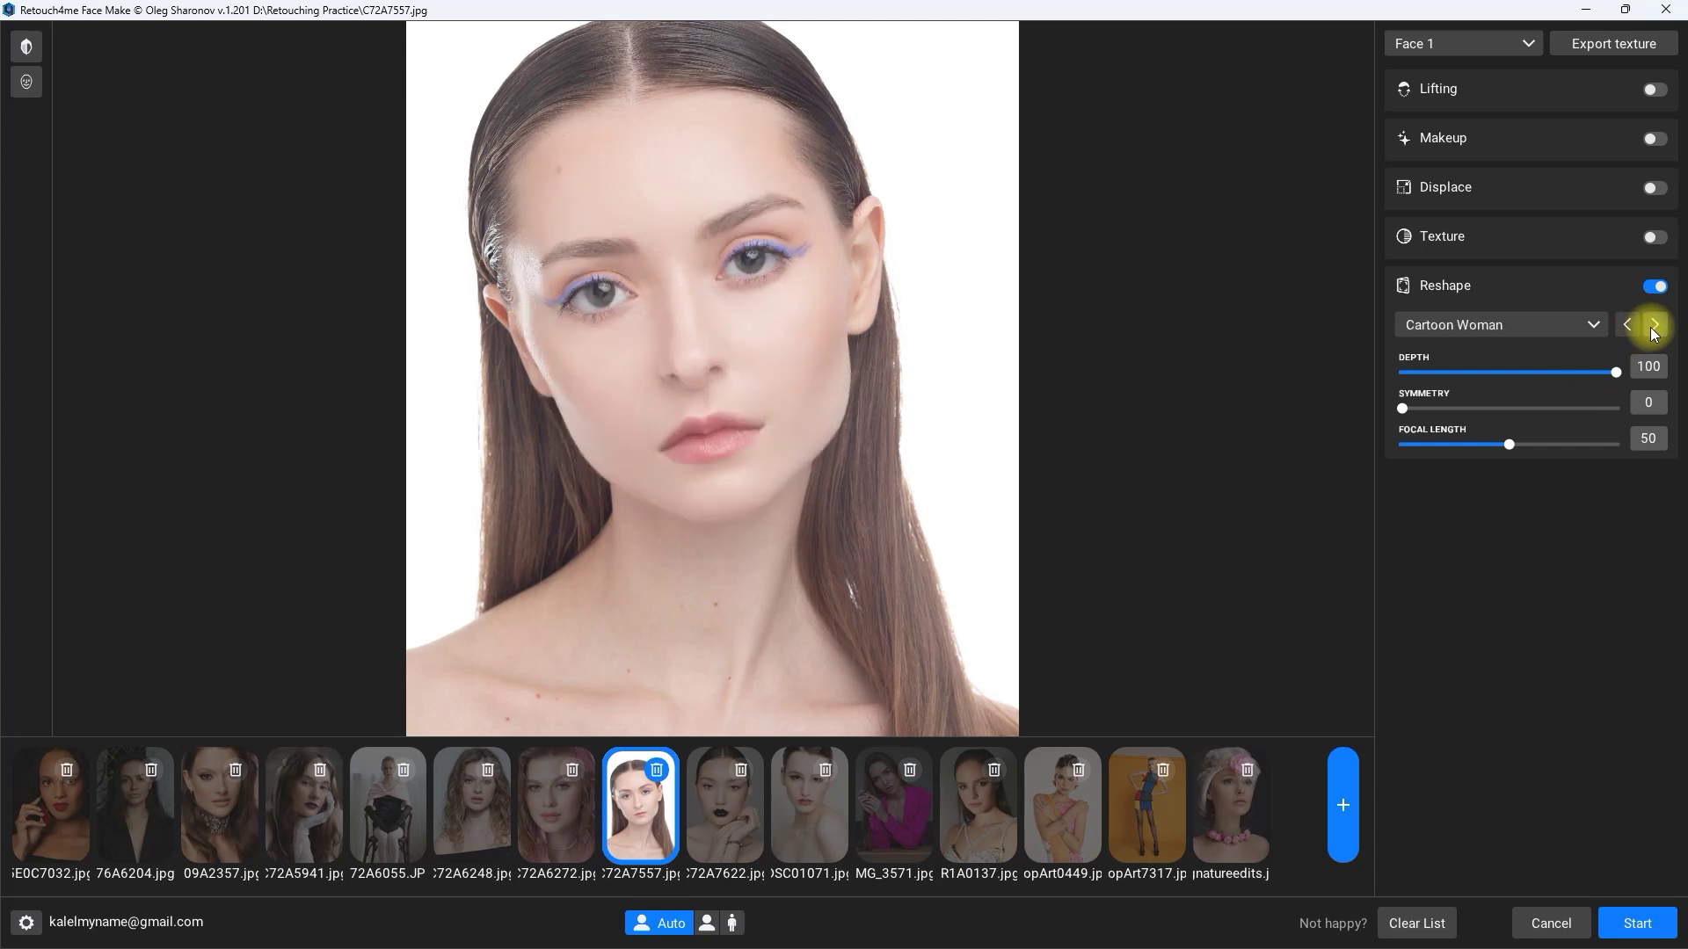
left_click(1653, 325)
left_click_drag(1395, 408, 1648, 441)
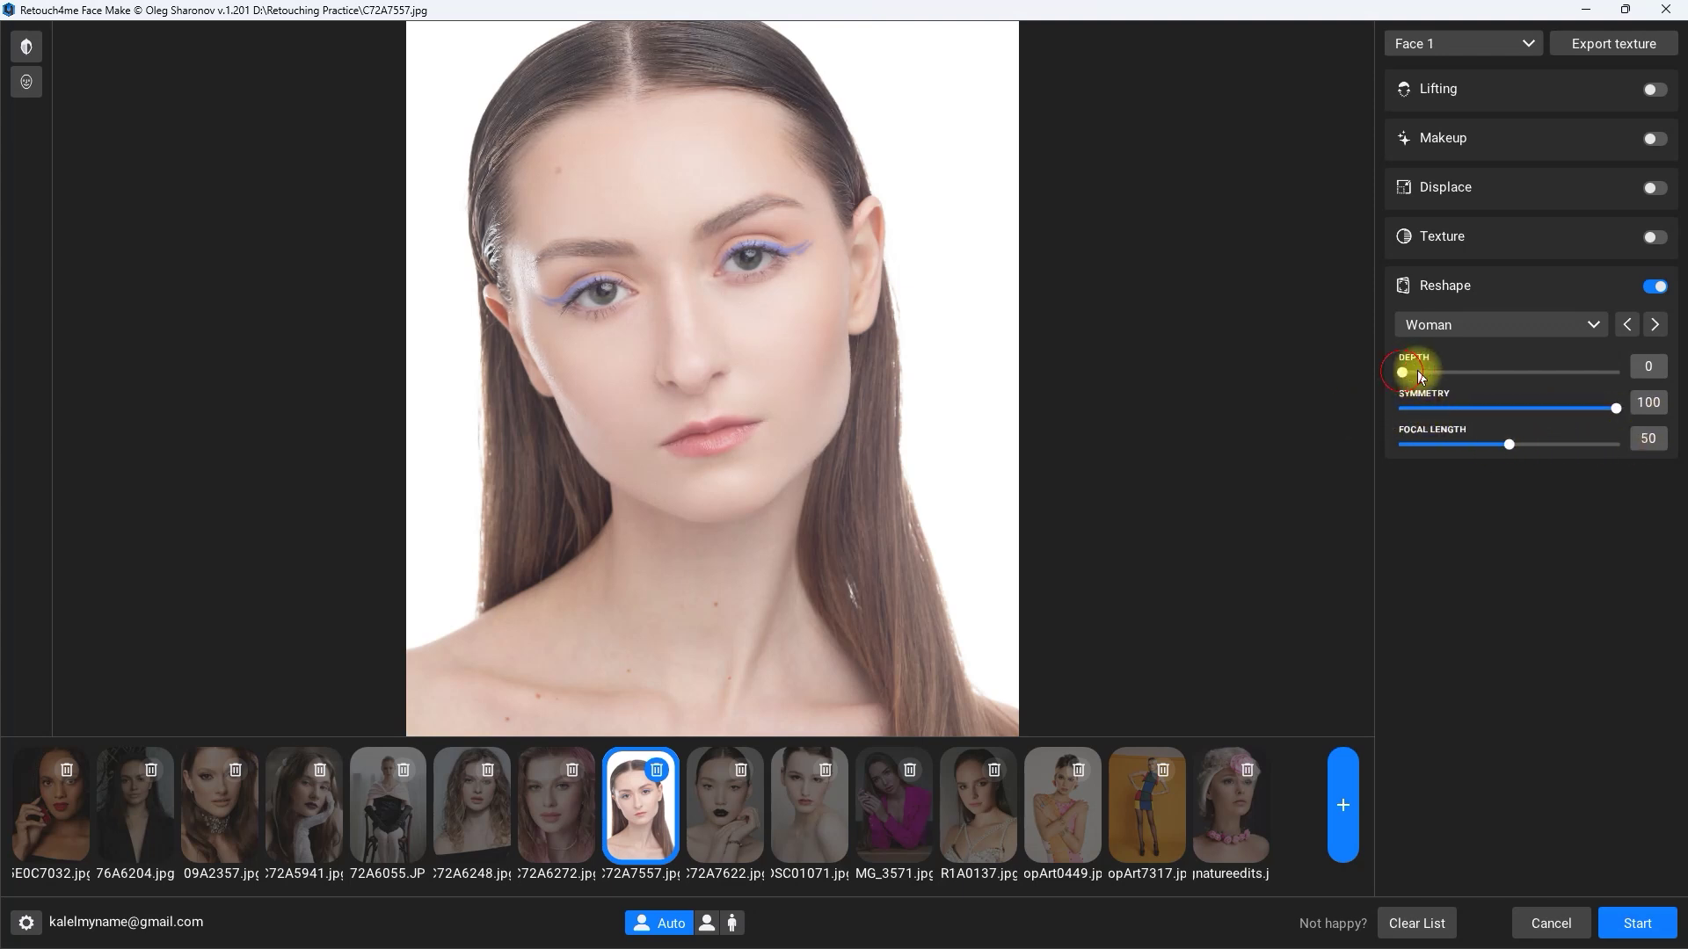
left_click_drag(1407, 374, 1456, 374)
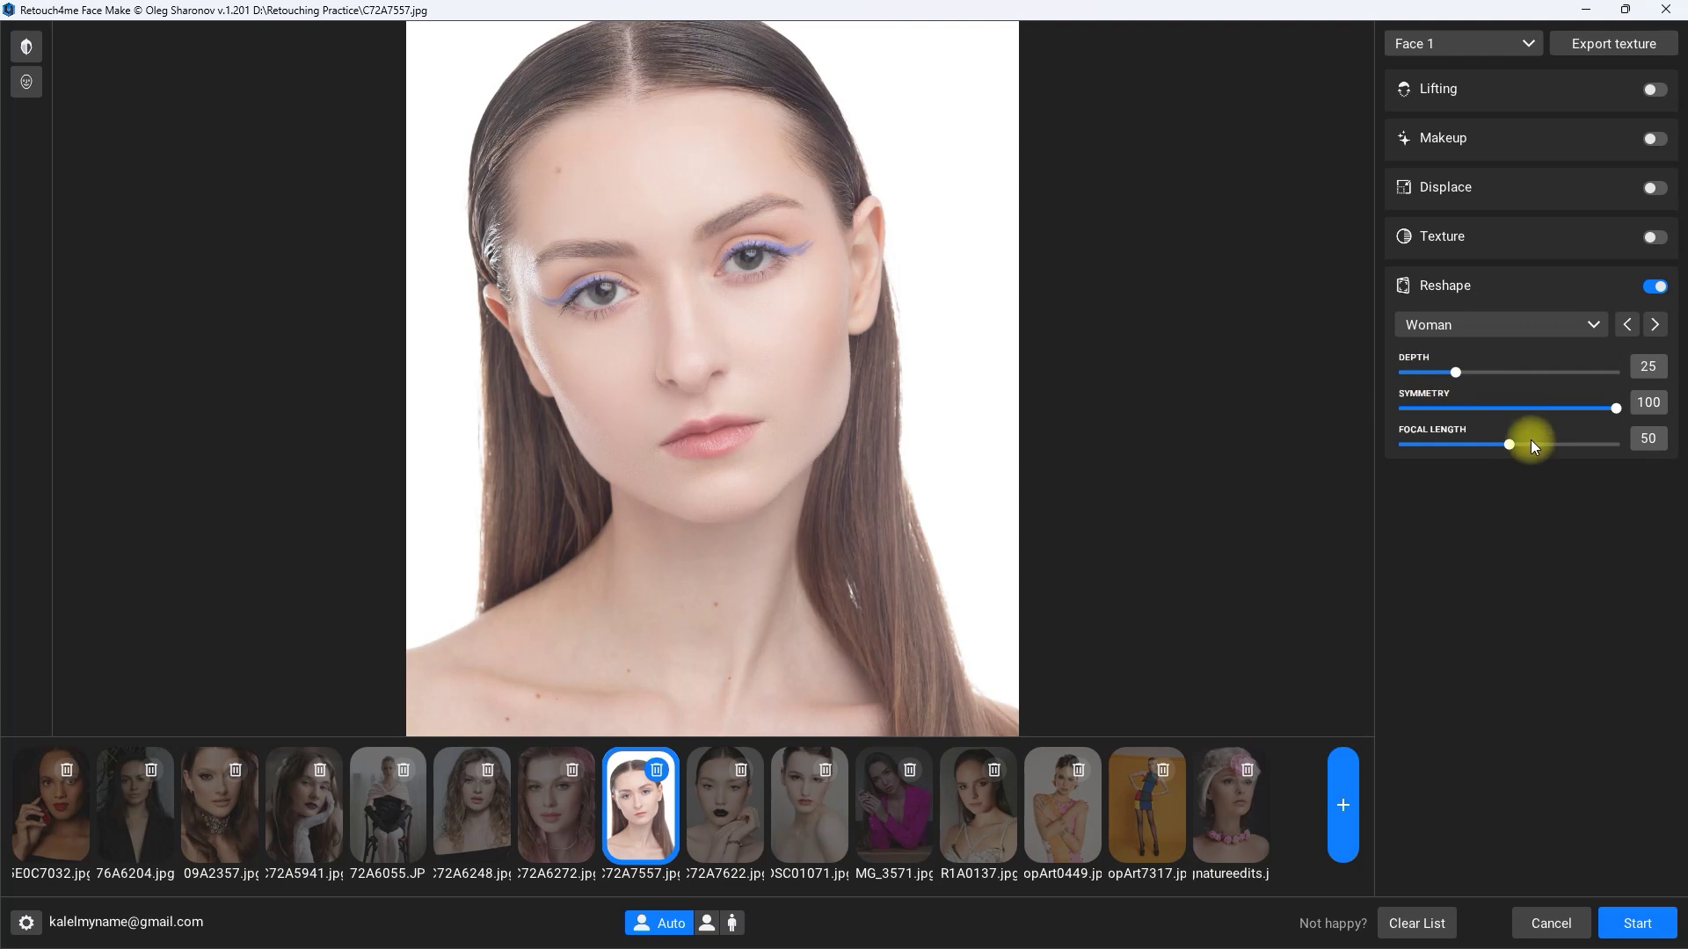
mouse_move(1507, 444)
left_mouse_down()
mouse_move(1569, 454)
mouse_move(1407, 437)
mouse_move(1500, 443)
left_mouse_up()
left_click(1655, 288)
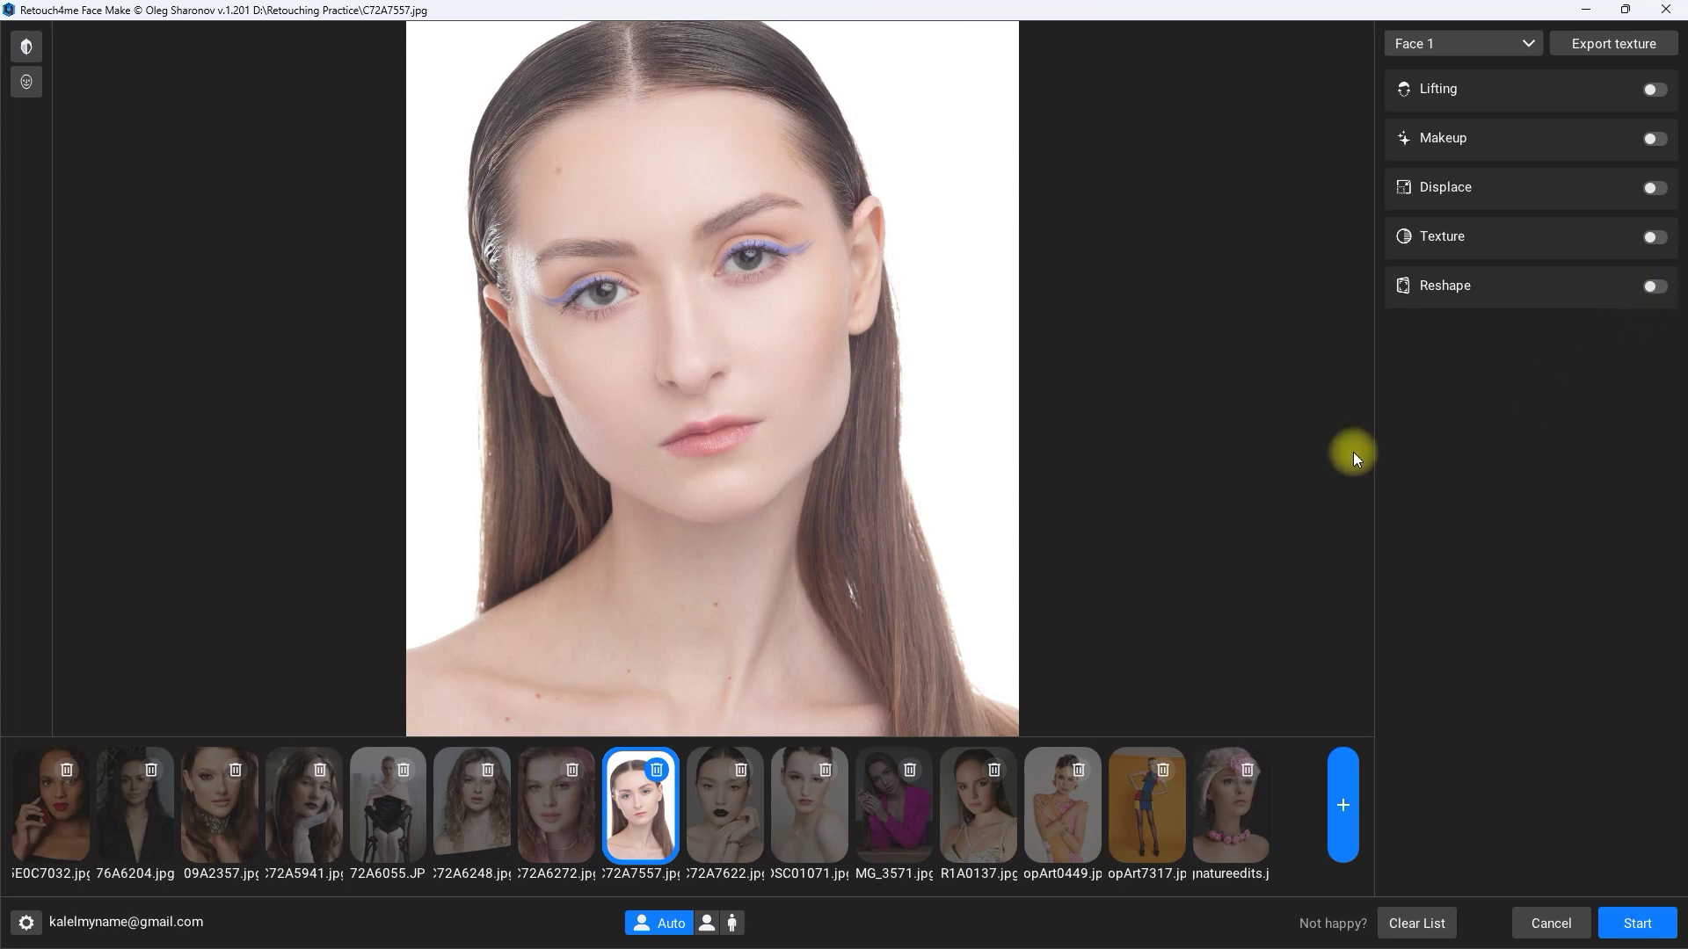
Enable Lifting at 20 and Makeup with eyes 43, lips 51, skin 57, then compare.
scroll(1073, 381, "up", 3)
left_click(1655, 88)
left_click_drag(1505, 134, 1444, 133)
left_click(1655, 404)
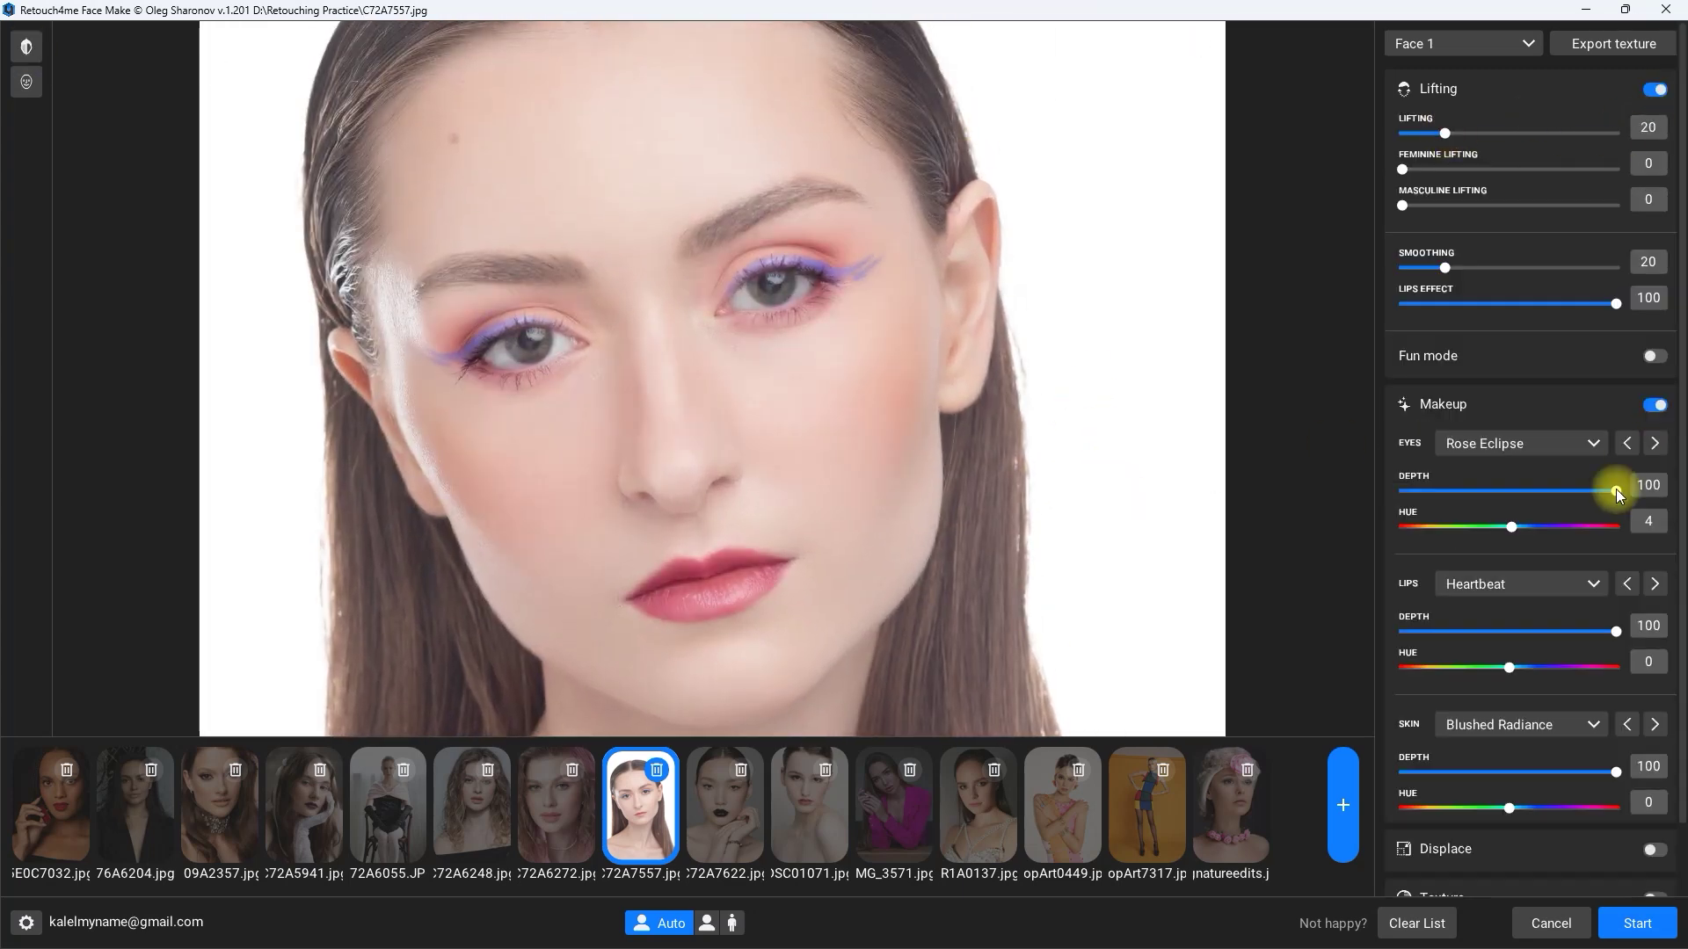
left_click_drag(1615, 490, 1493, 490)
left_click_drag(1616, 632, 1511, 631)
left_click_drag(1616, 772, 1523, 772)
left_click(27, 46)
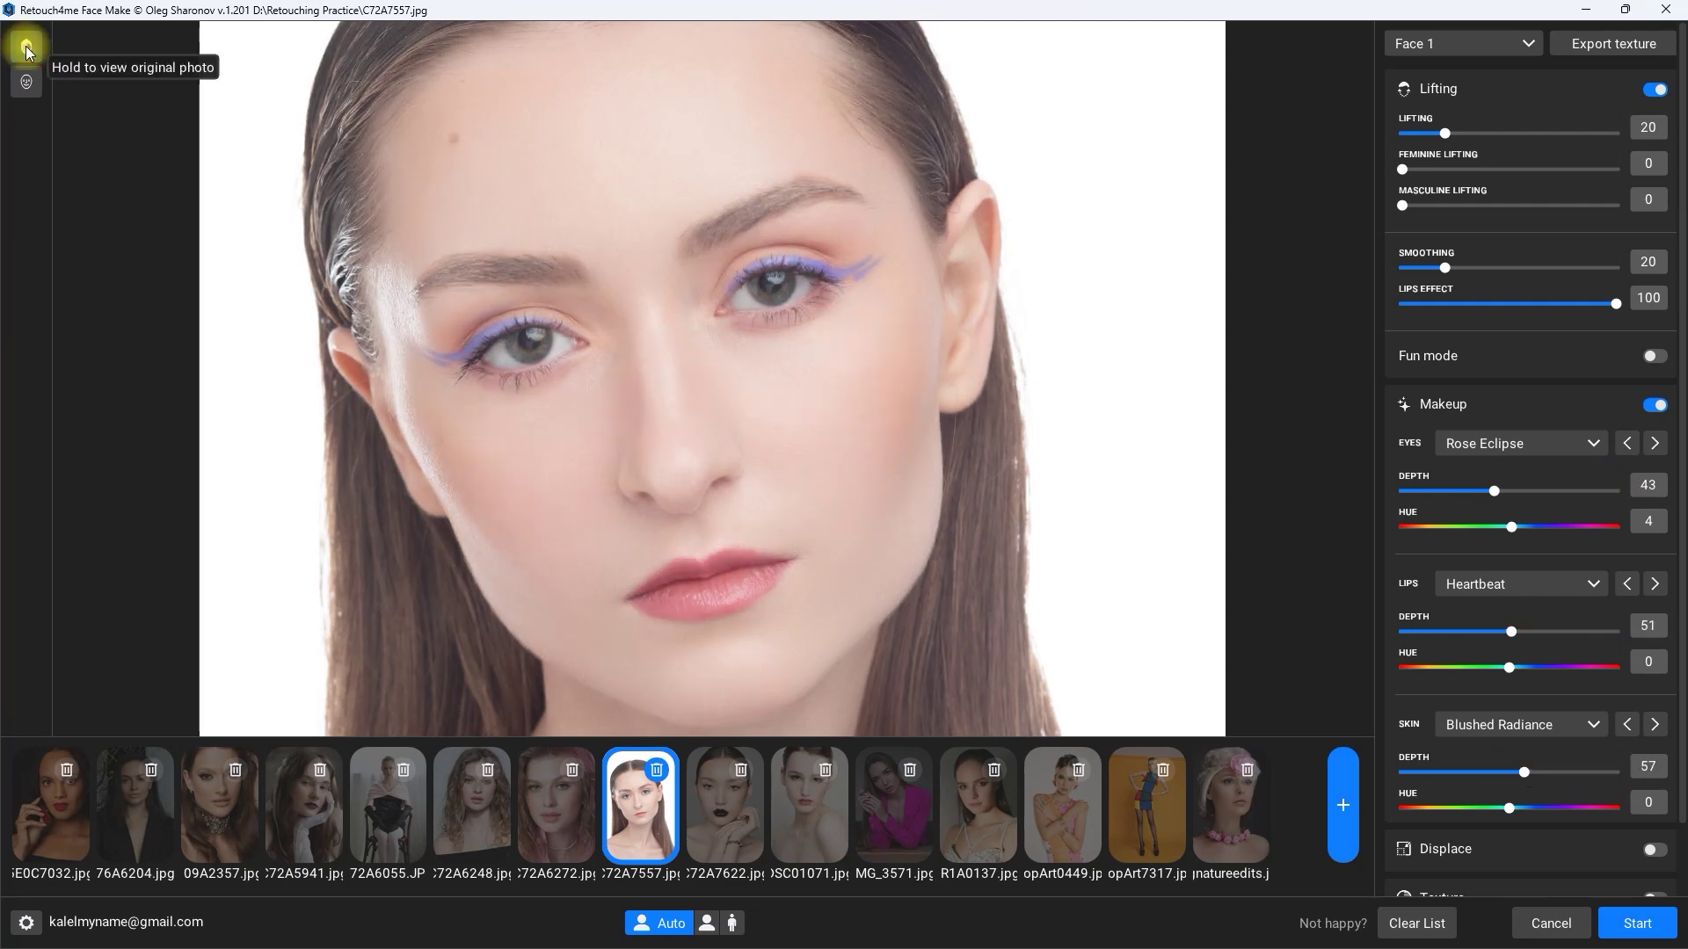
Turn on Reshape and set its Symmetry to 91.
scroll(1556, 414, "down", 2)
left_click(1649, 867)
scroll(1613, 841, "down", 2)
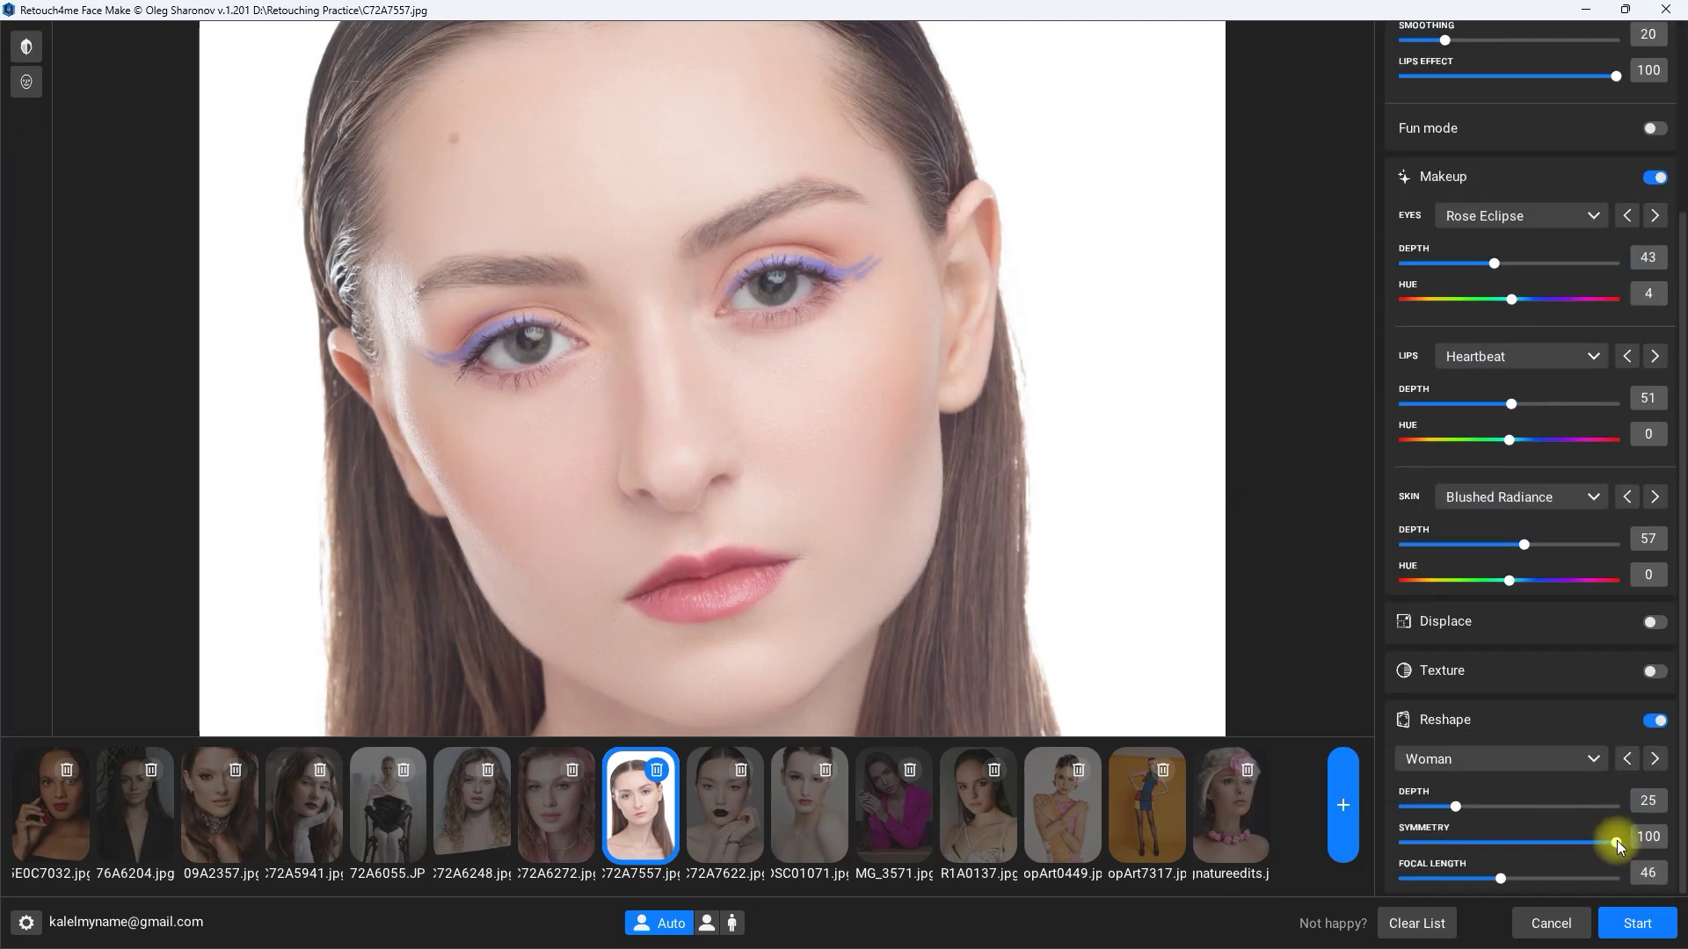
left_click_drag(1616, 842, 1382, 834)
left_click_drag(1541, 847, 1597, 842)
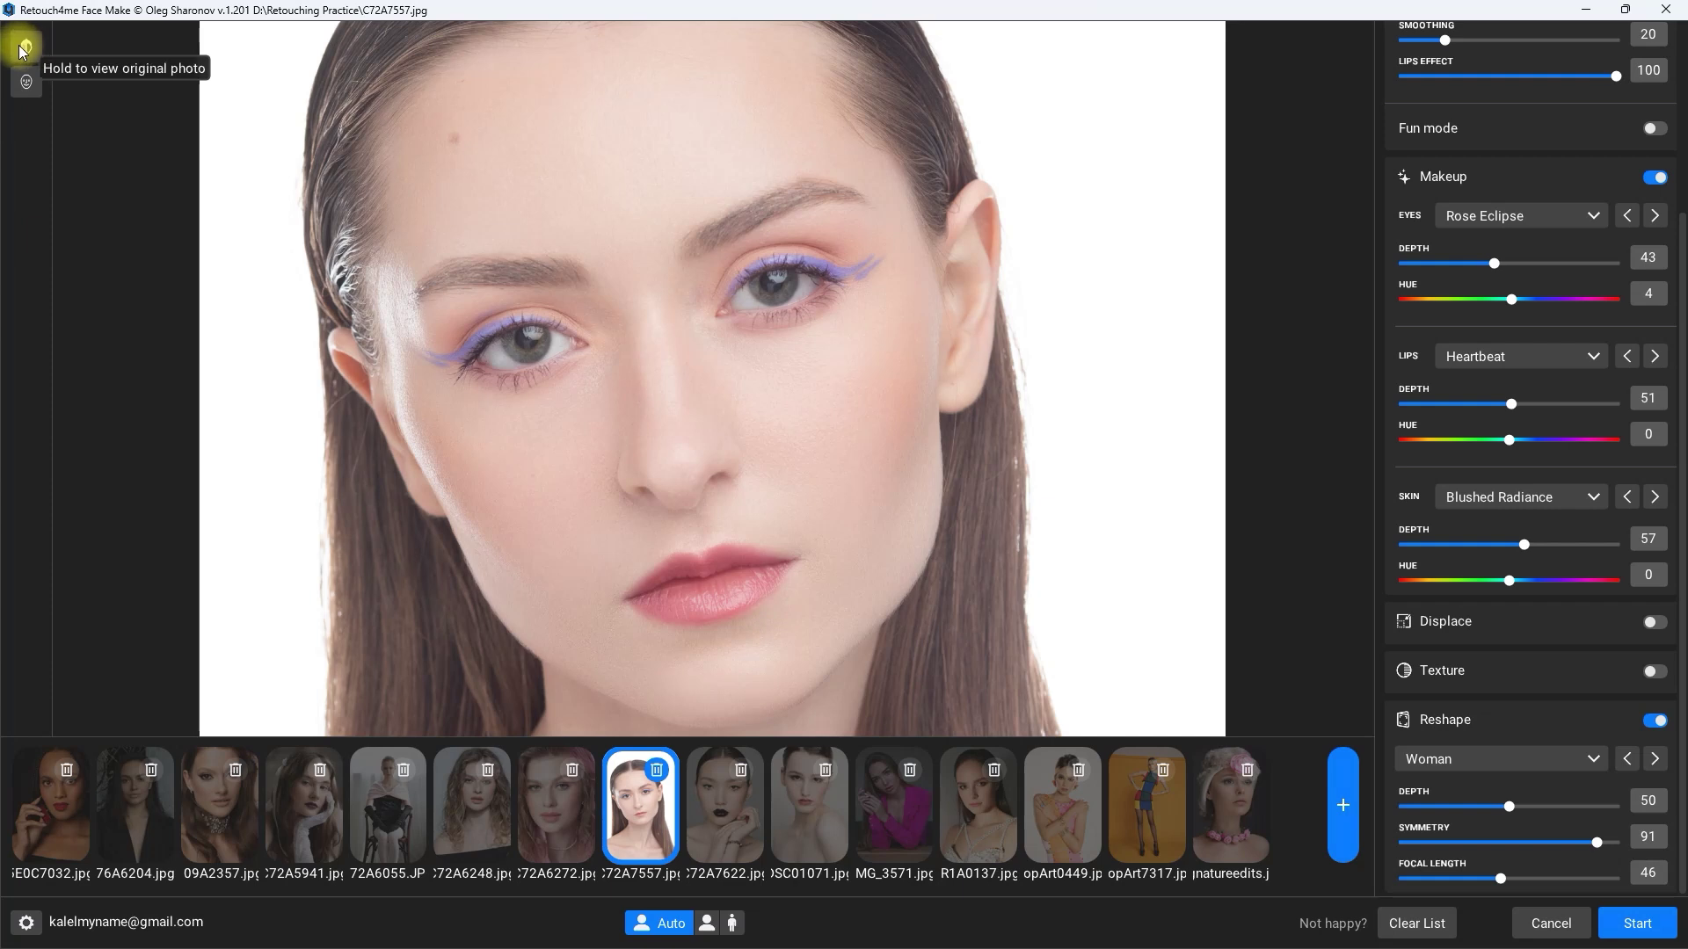
Repeatedly compare the retouched portrait with the original photo.
left_click(25, 48)
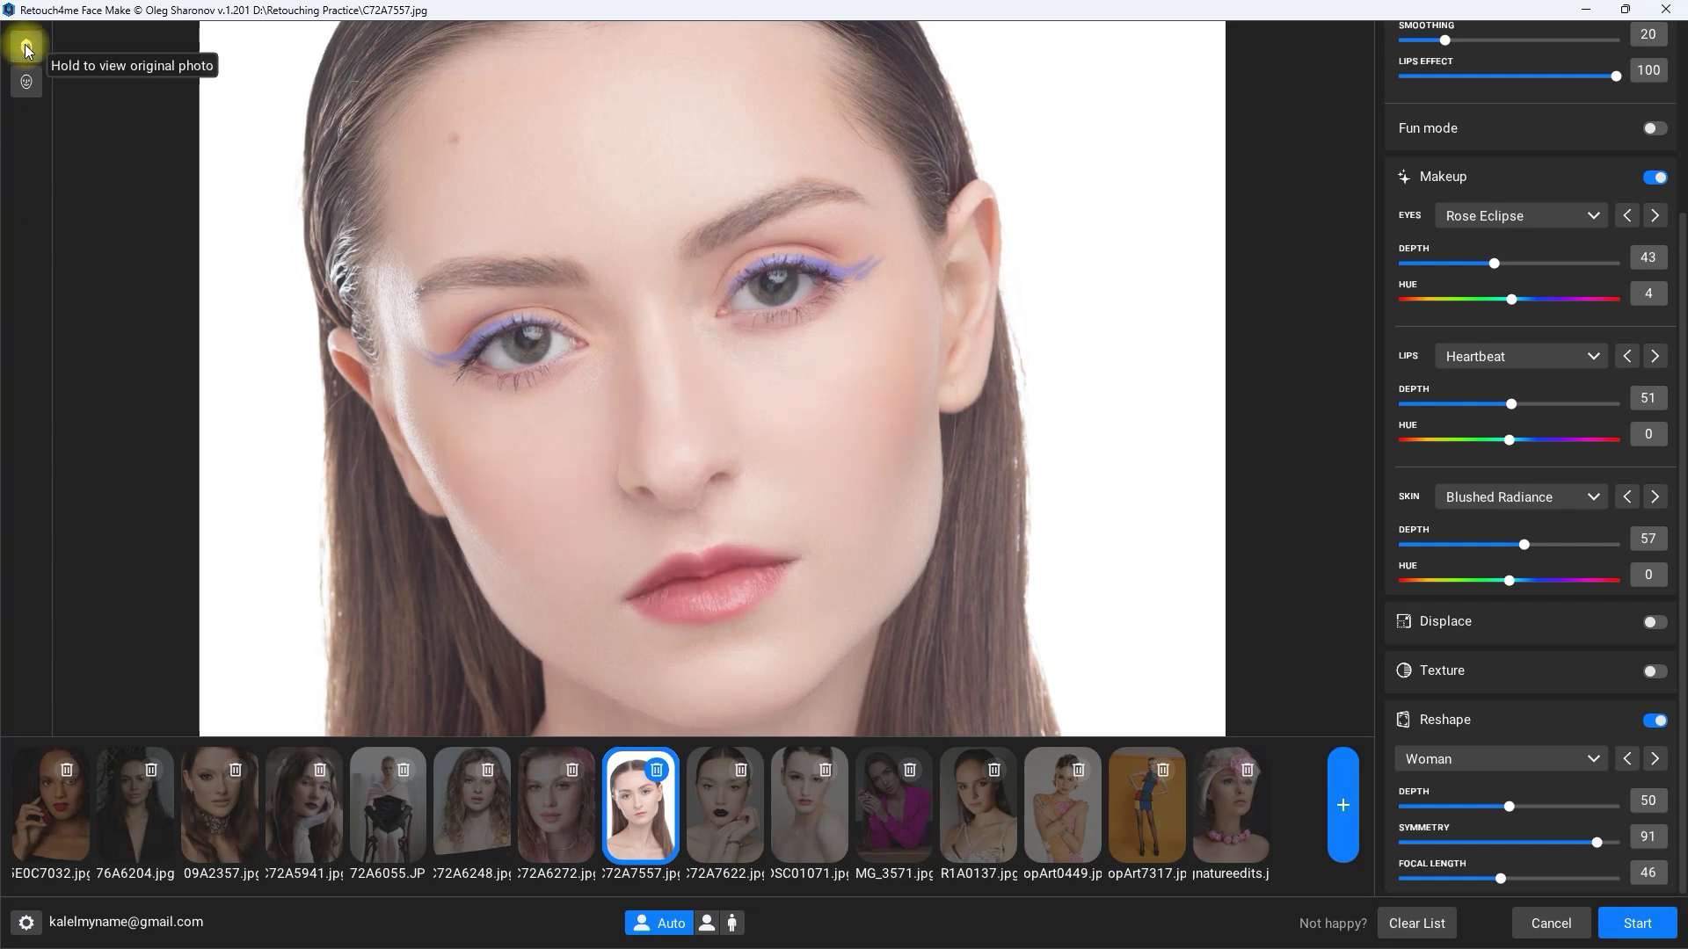
left_click(25, 47)
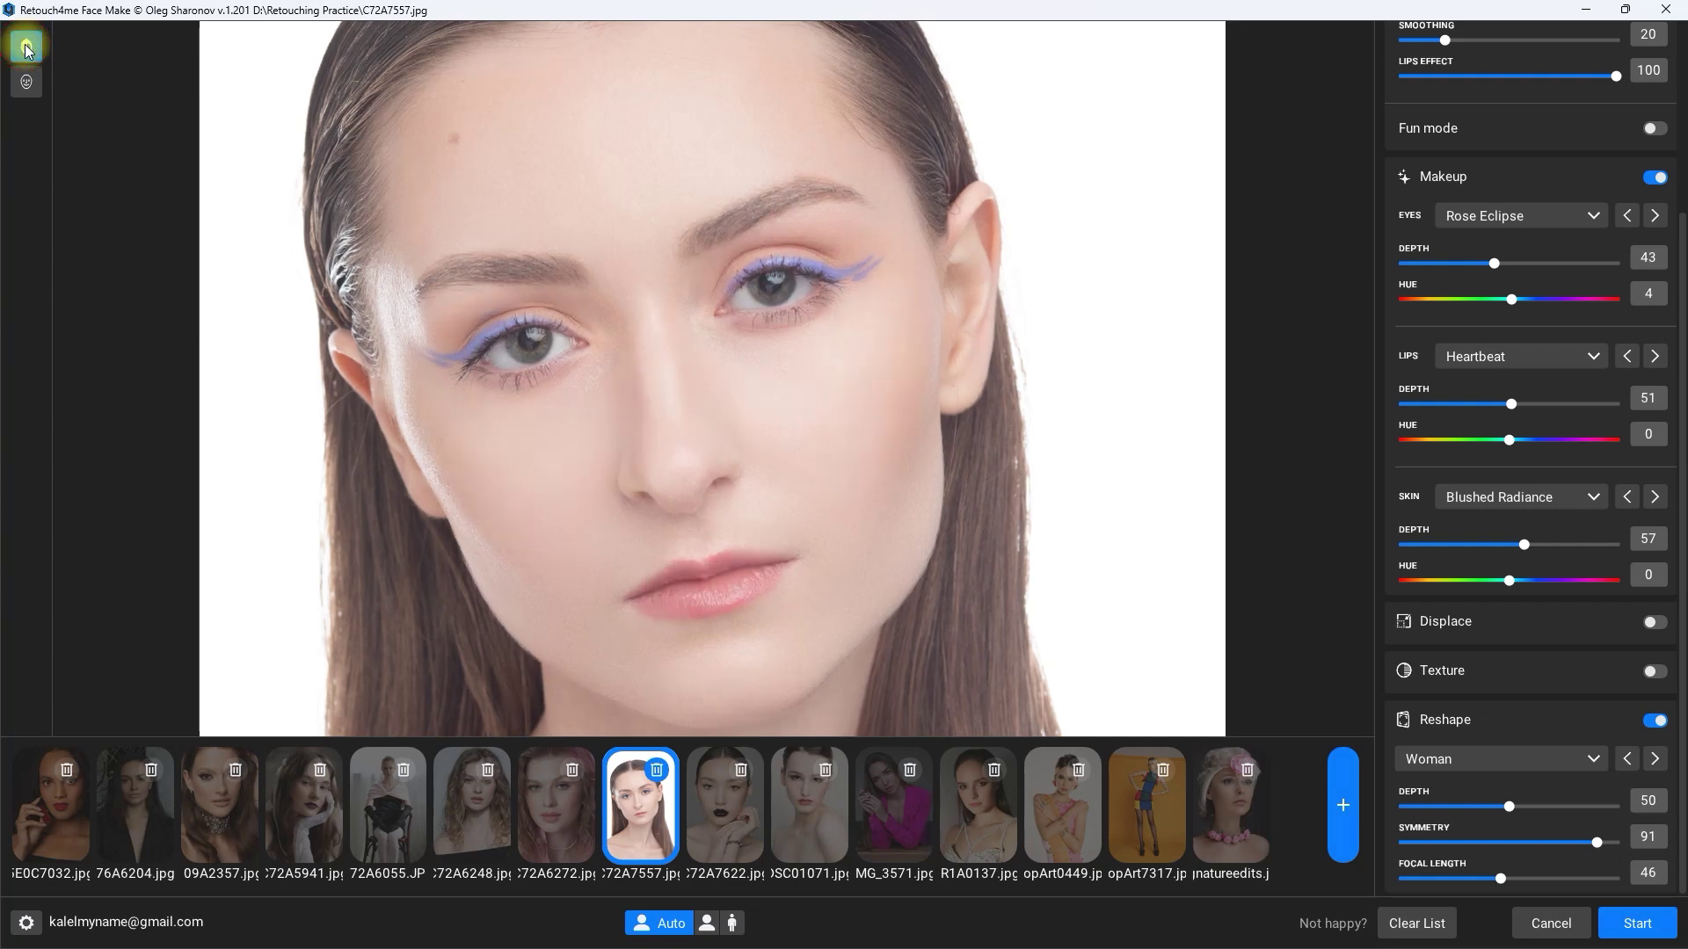
left_click(25, 47)
scroll(739, 409, "down", 3)
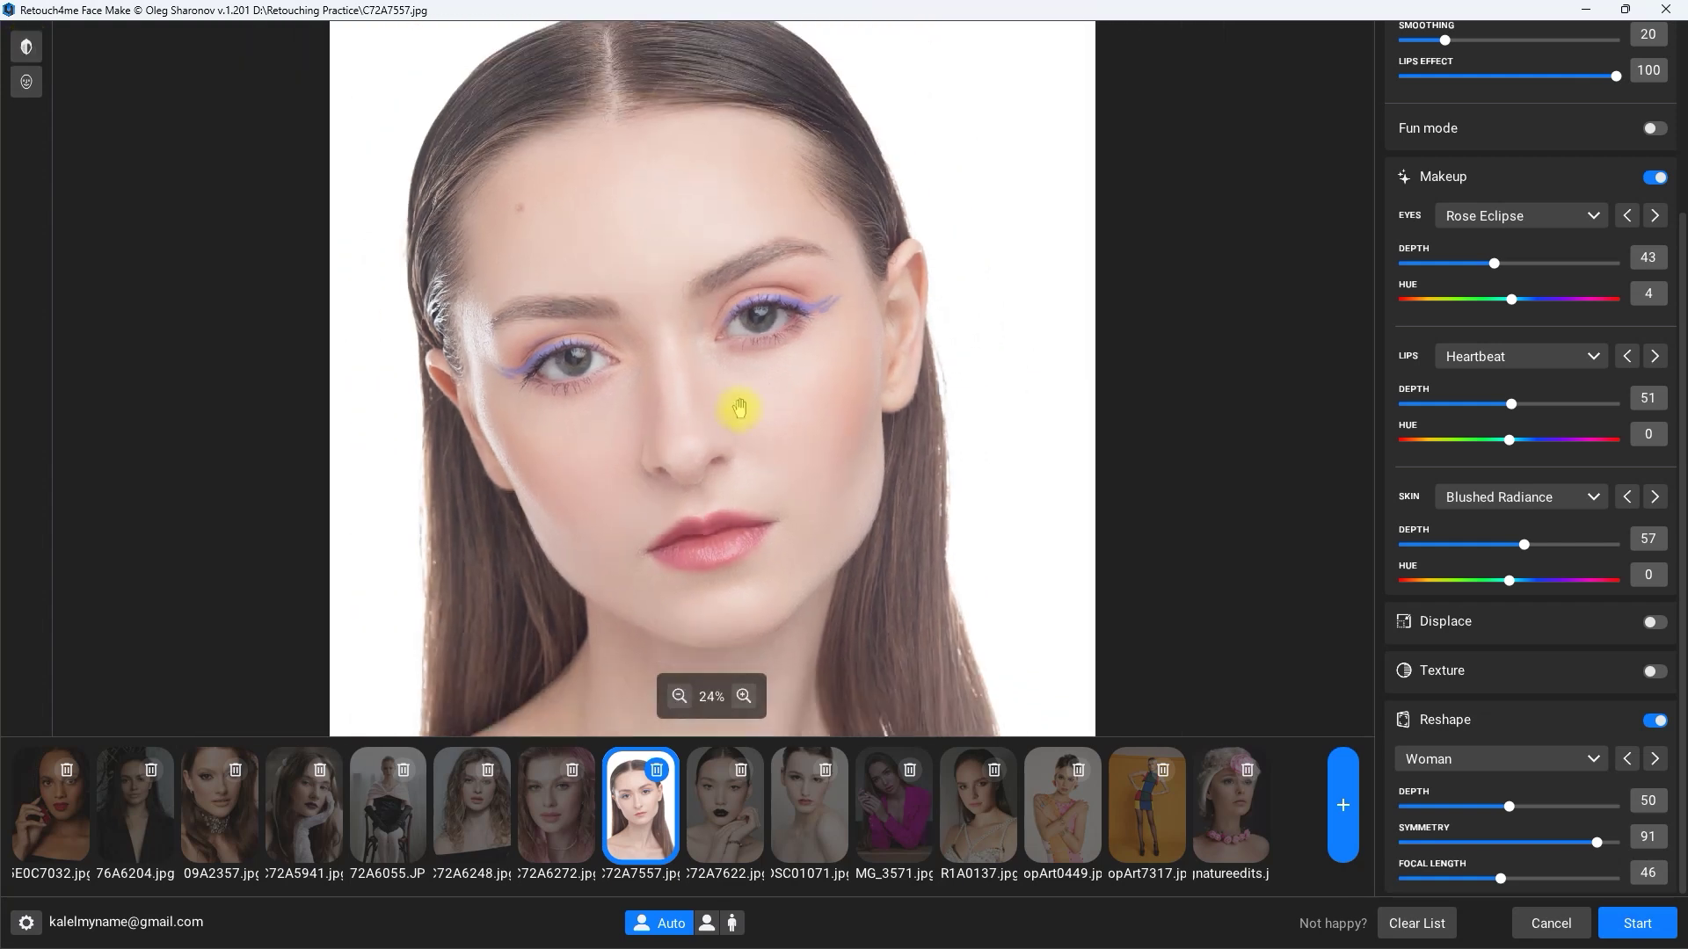
left_click(27, 51)
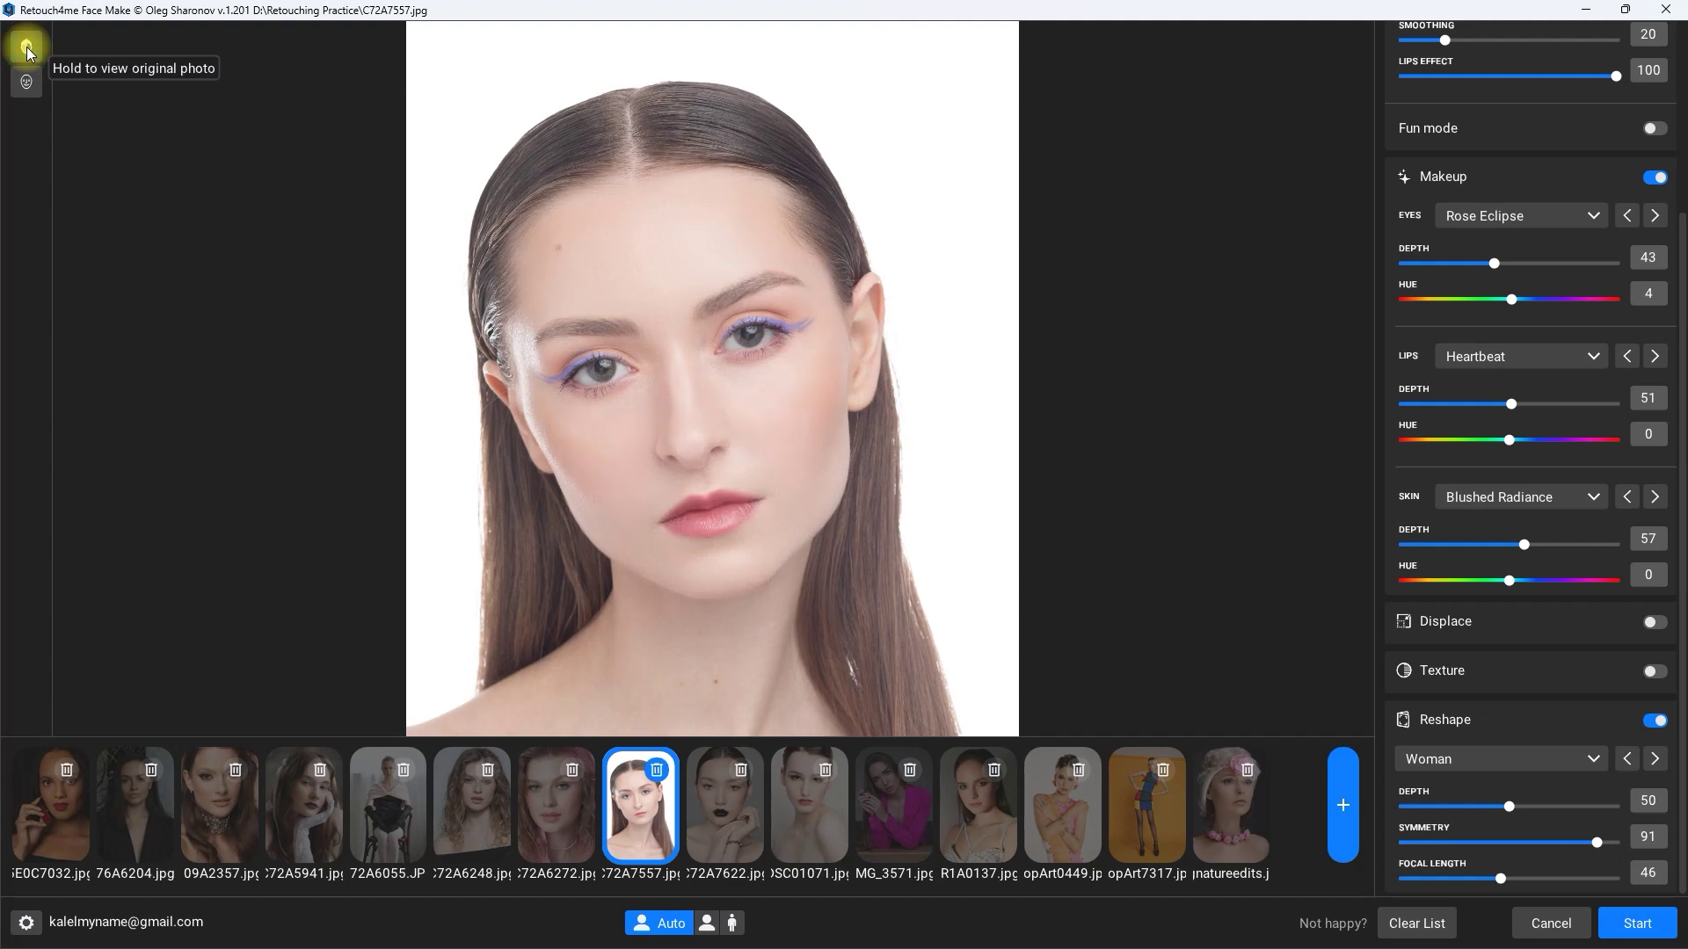
left_click(28, 51)
left_click(27, 51)
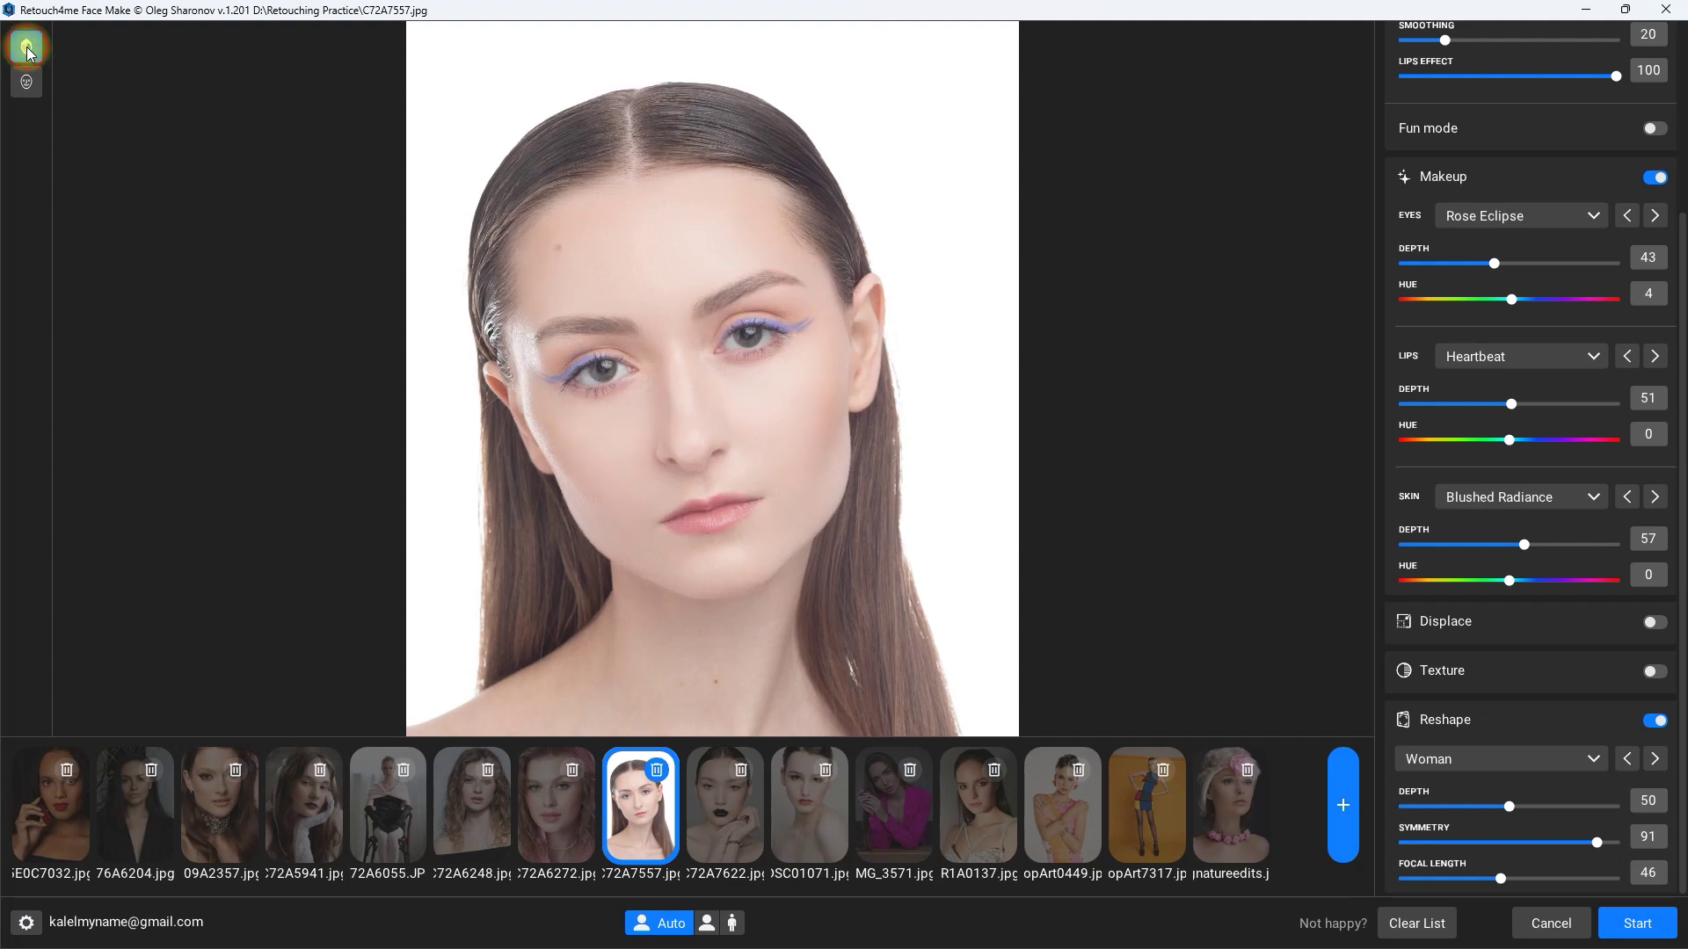
left_click(27, 51)
left_click(27, 51)
left_click(27, 51)
left_click(27, 50)
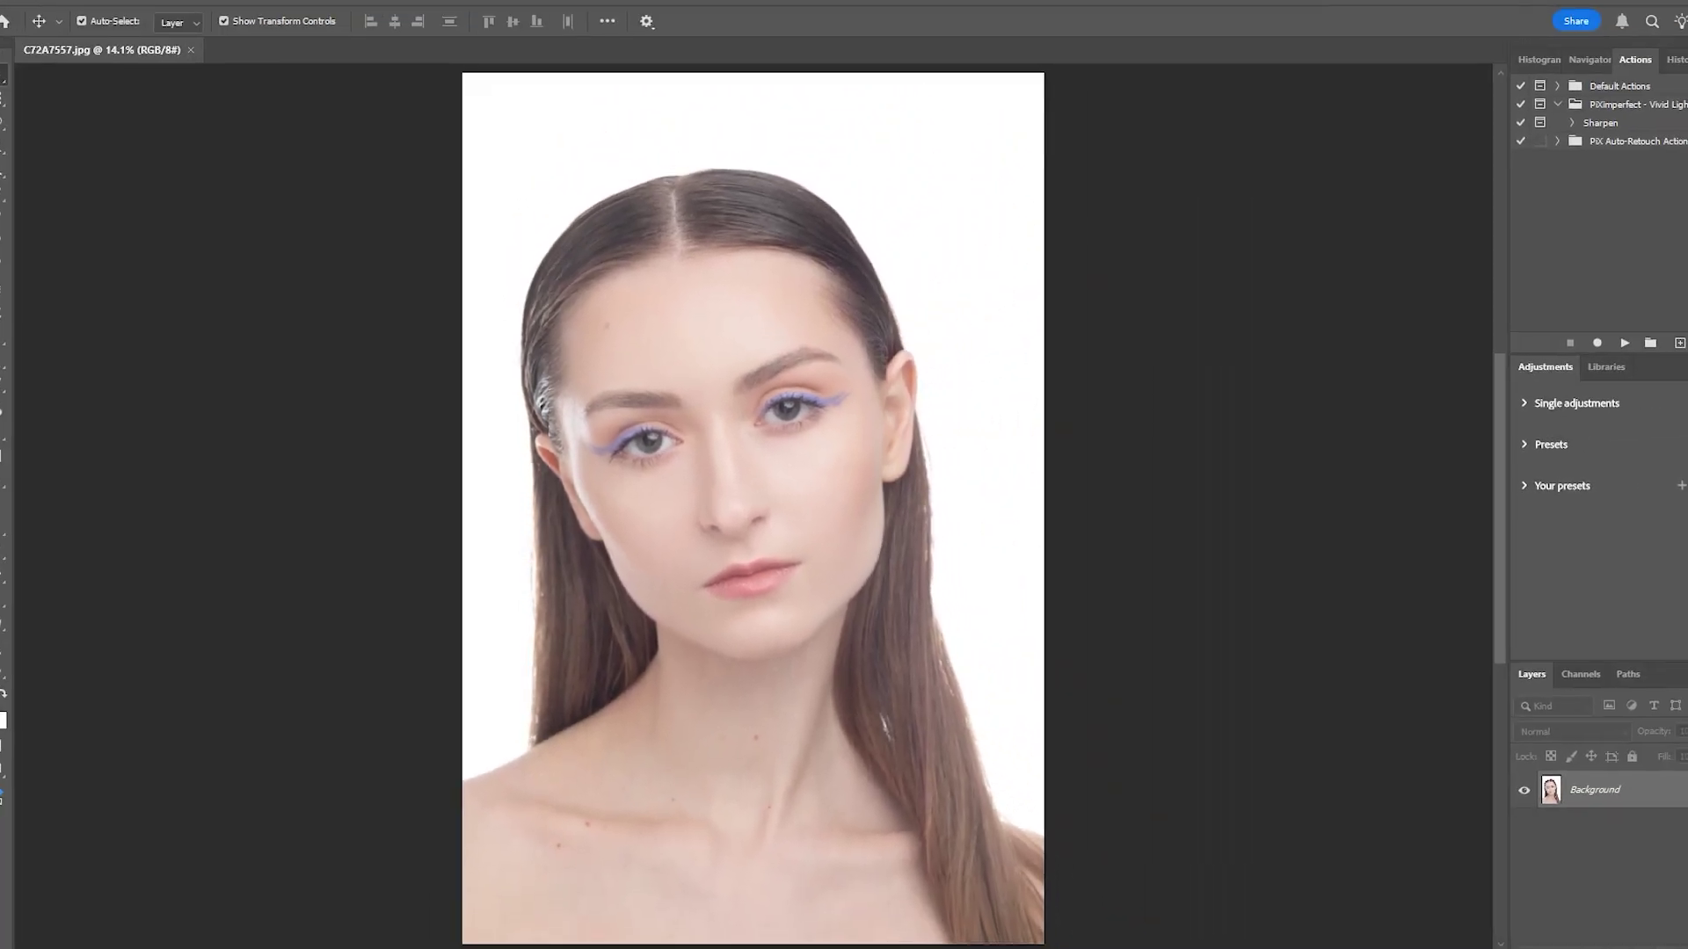
In Photoshop, run Filter > Retouch4me > Face Make on the photo.
left_click(242, 11)
mouse_move(339, 482)
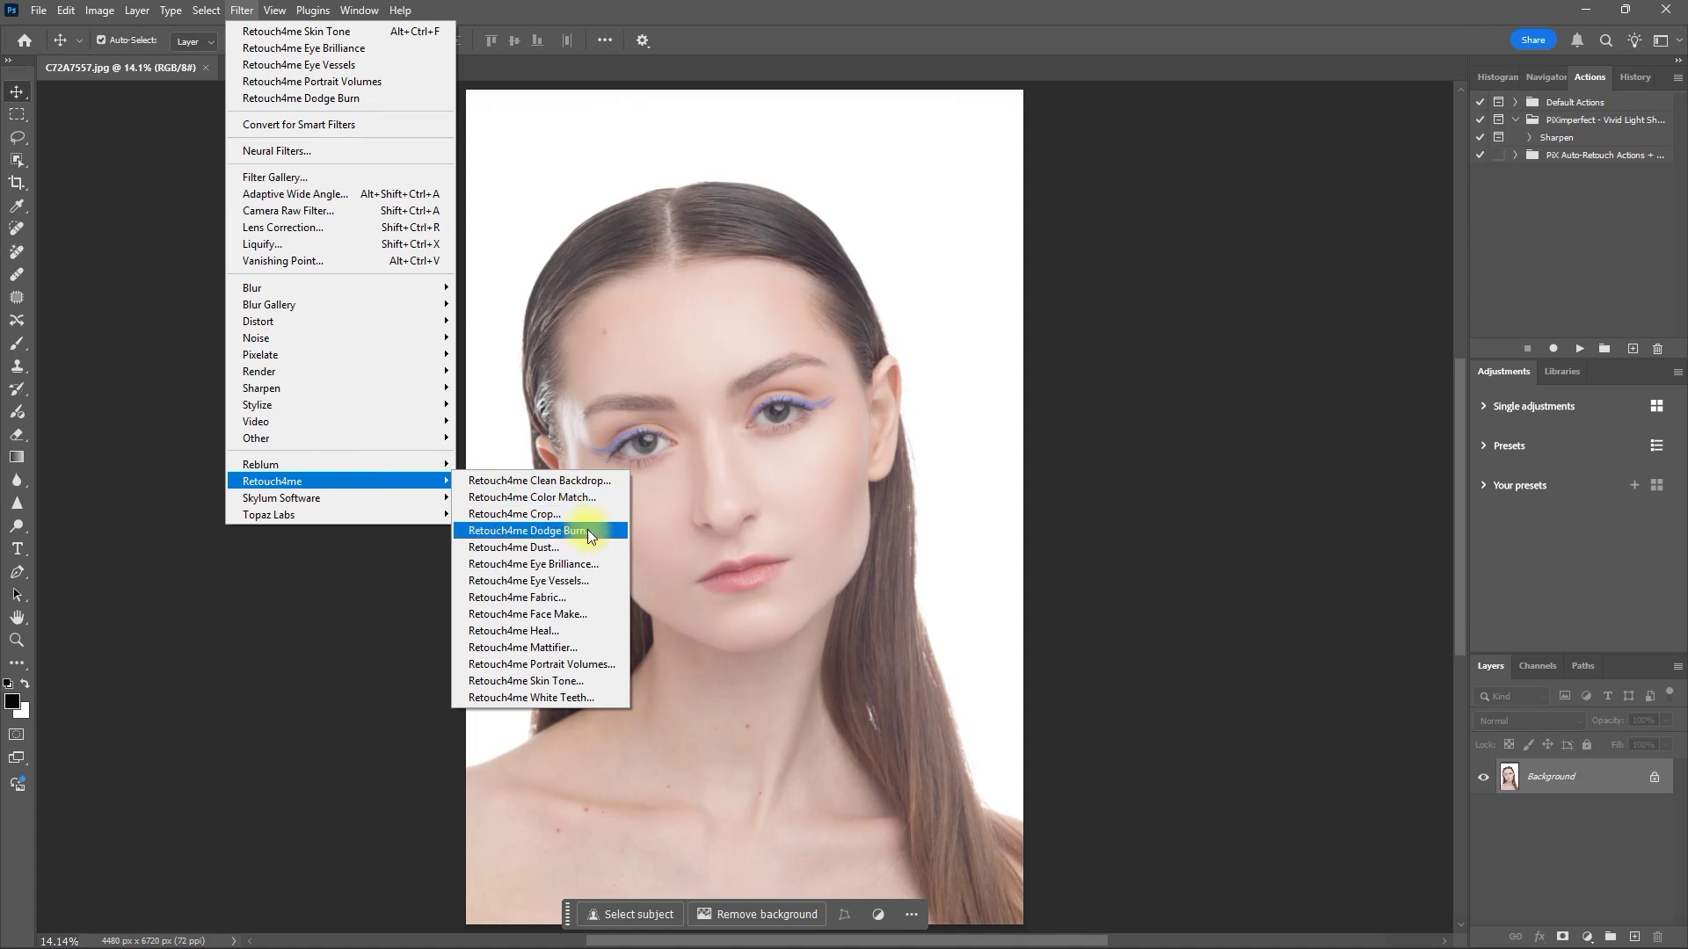
left_click(604, 613)
scroll(765, 470, "up", 3)
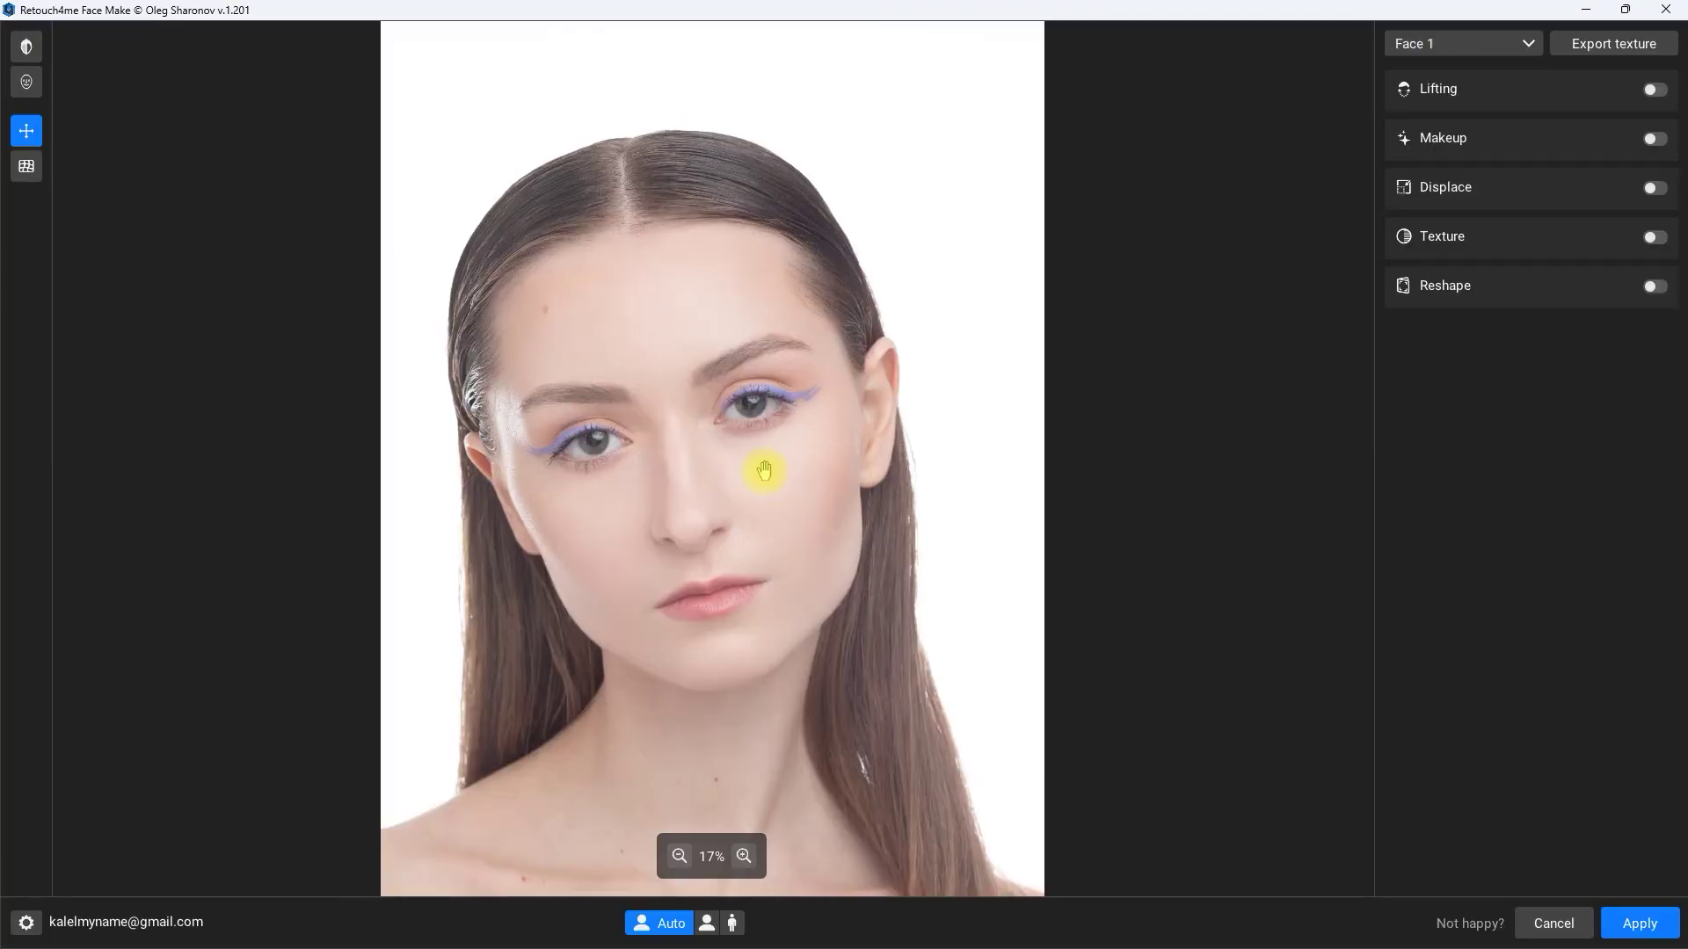
Turn on Lifting and reduce its strength to 20.
left_click_drag(972, 509, 979, 546)
left_click(1657, 91)
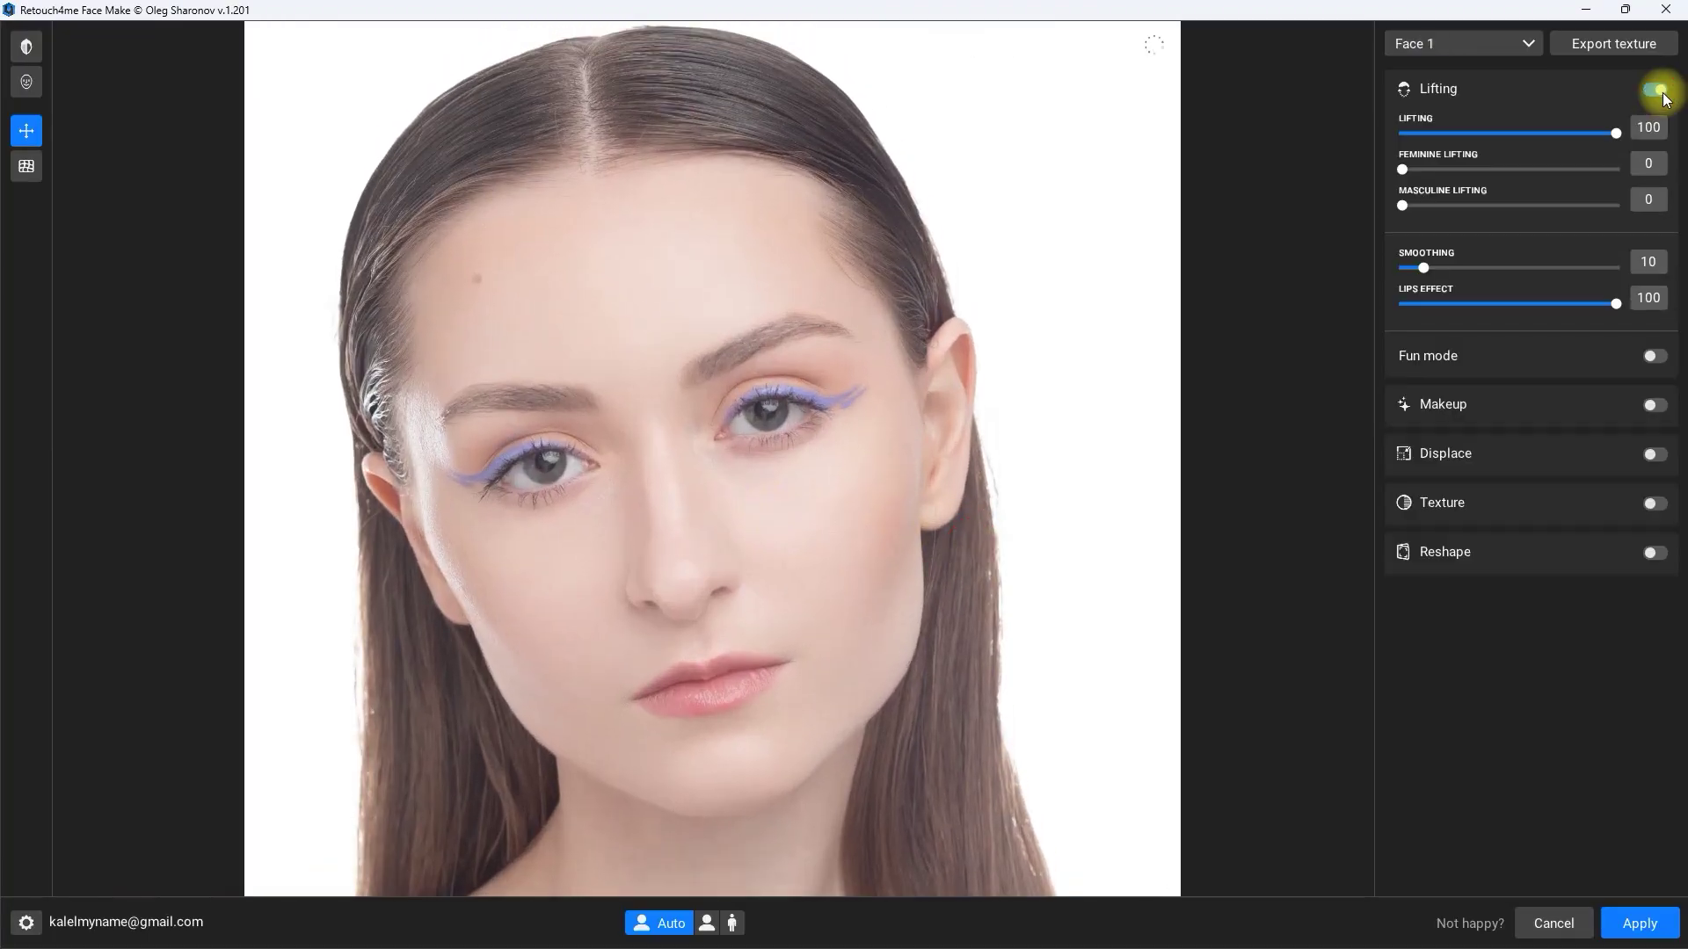
left_click_drag(1614, 132, 1444, 133)
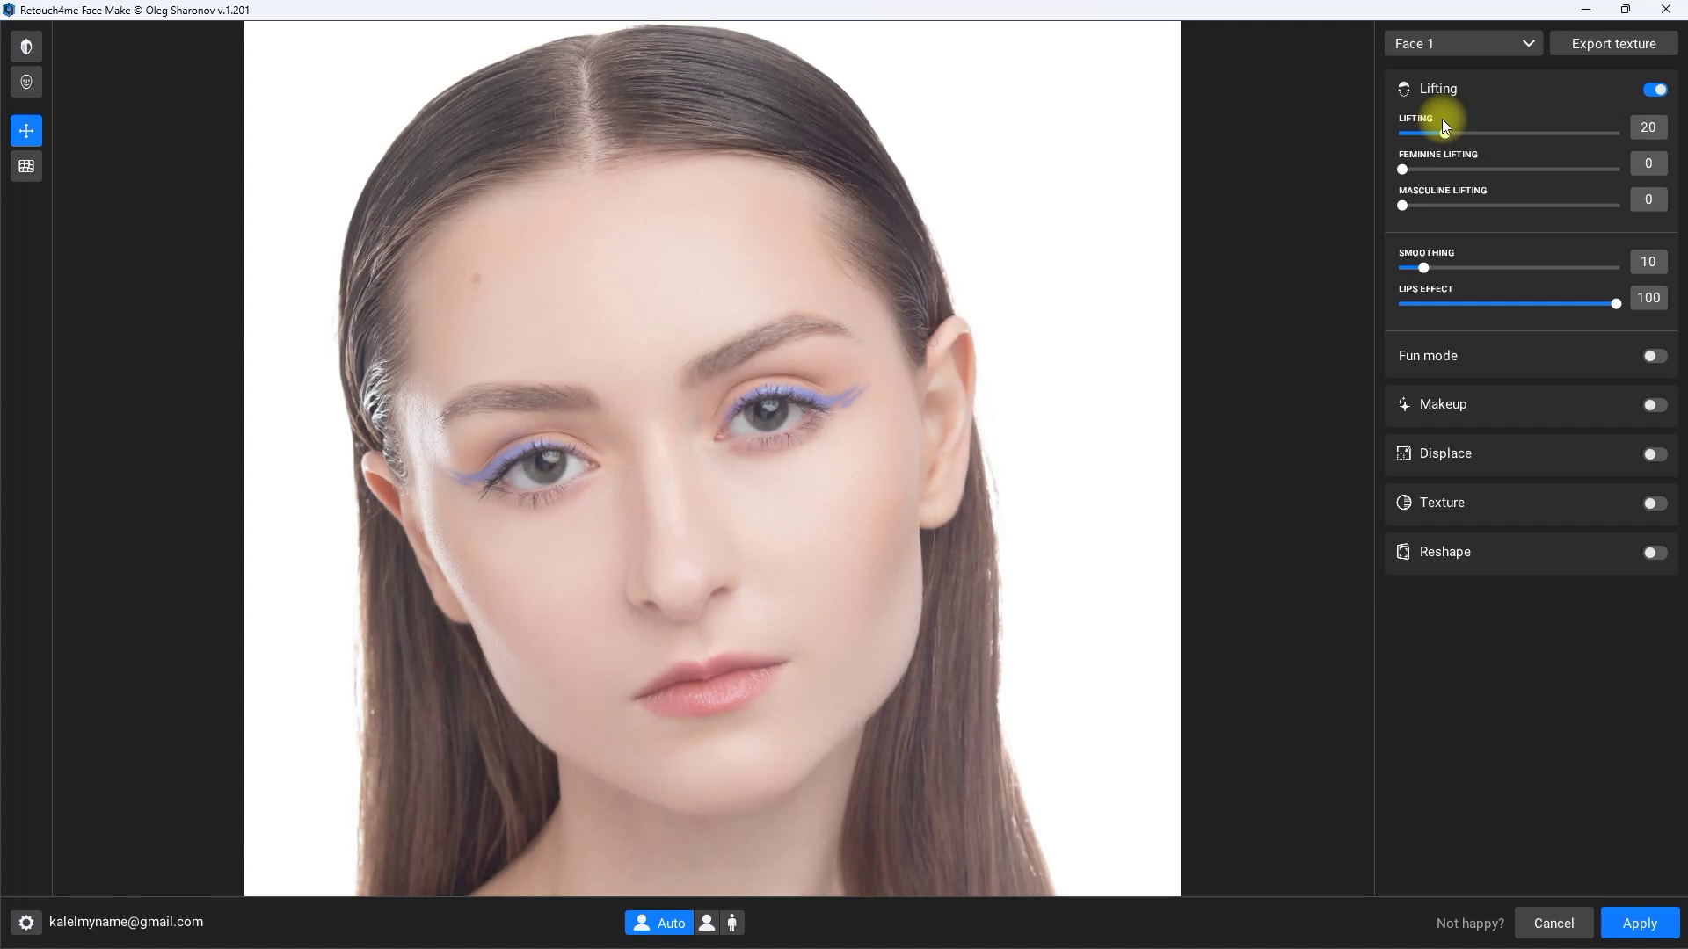
Enable Makeup with Smoke Veil eyes, Plump Lips and Blushed Radiance skin presets.
left_click(1654, 405)
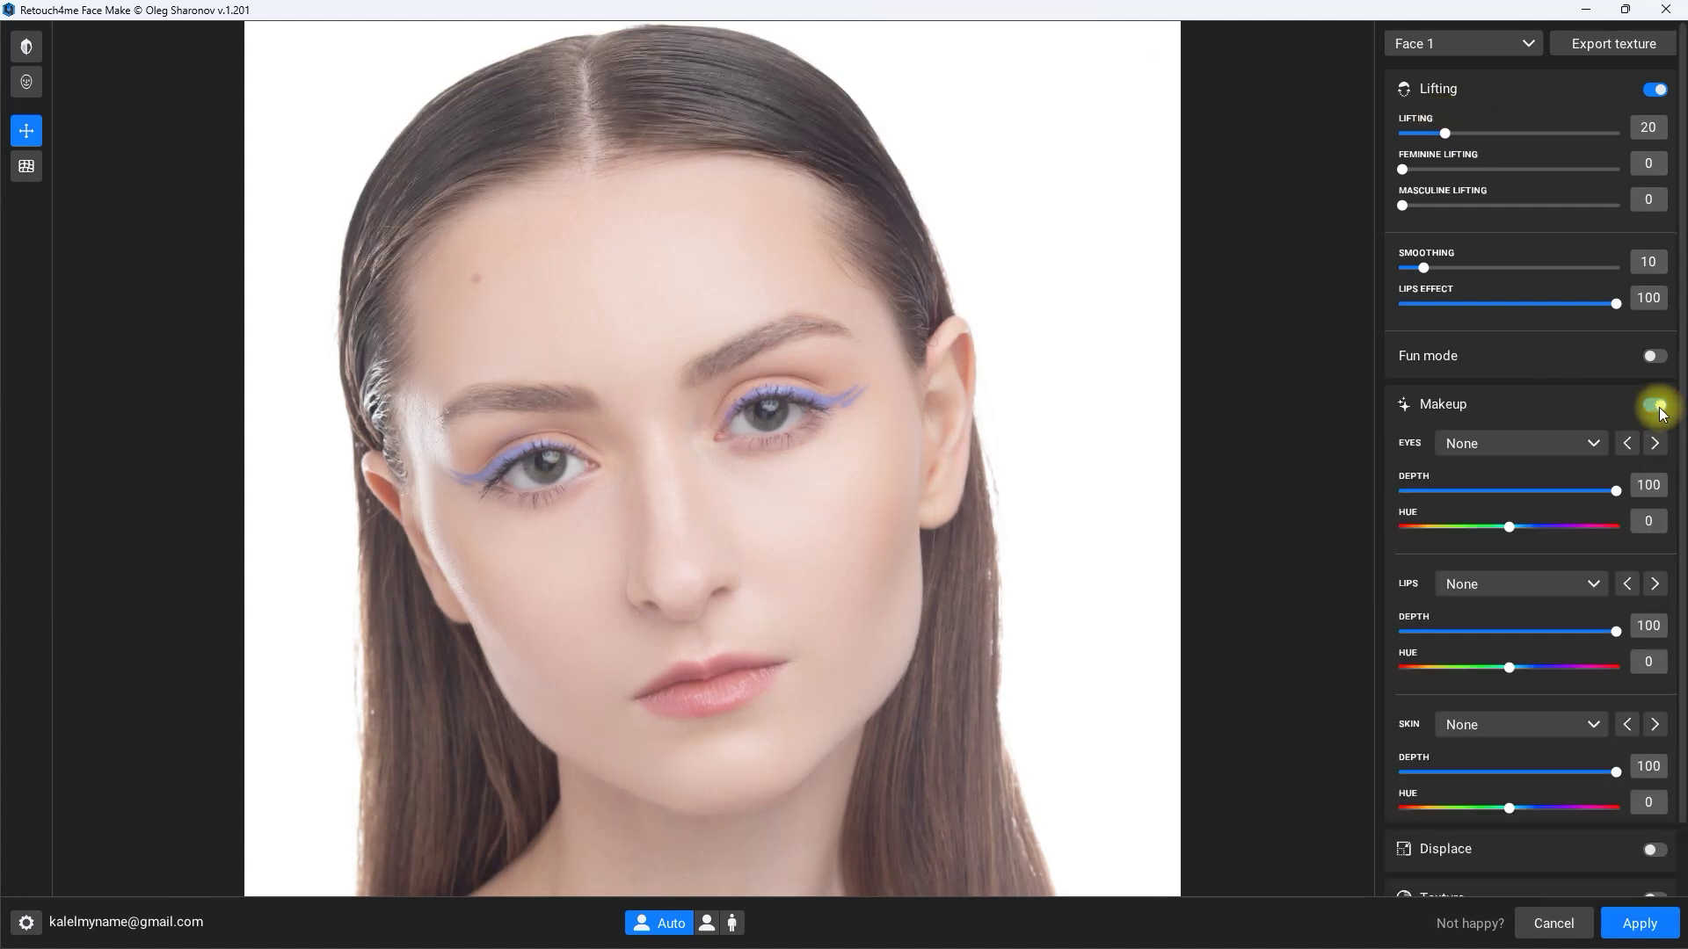
left_click(1655, 443)
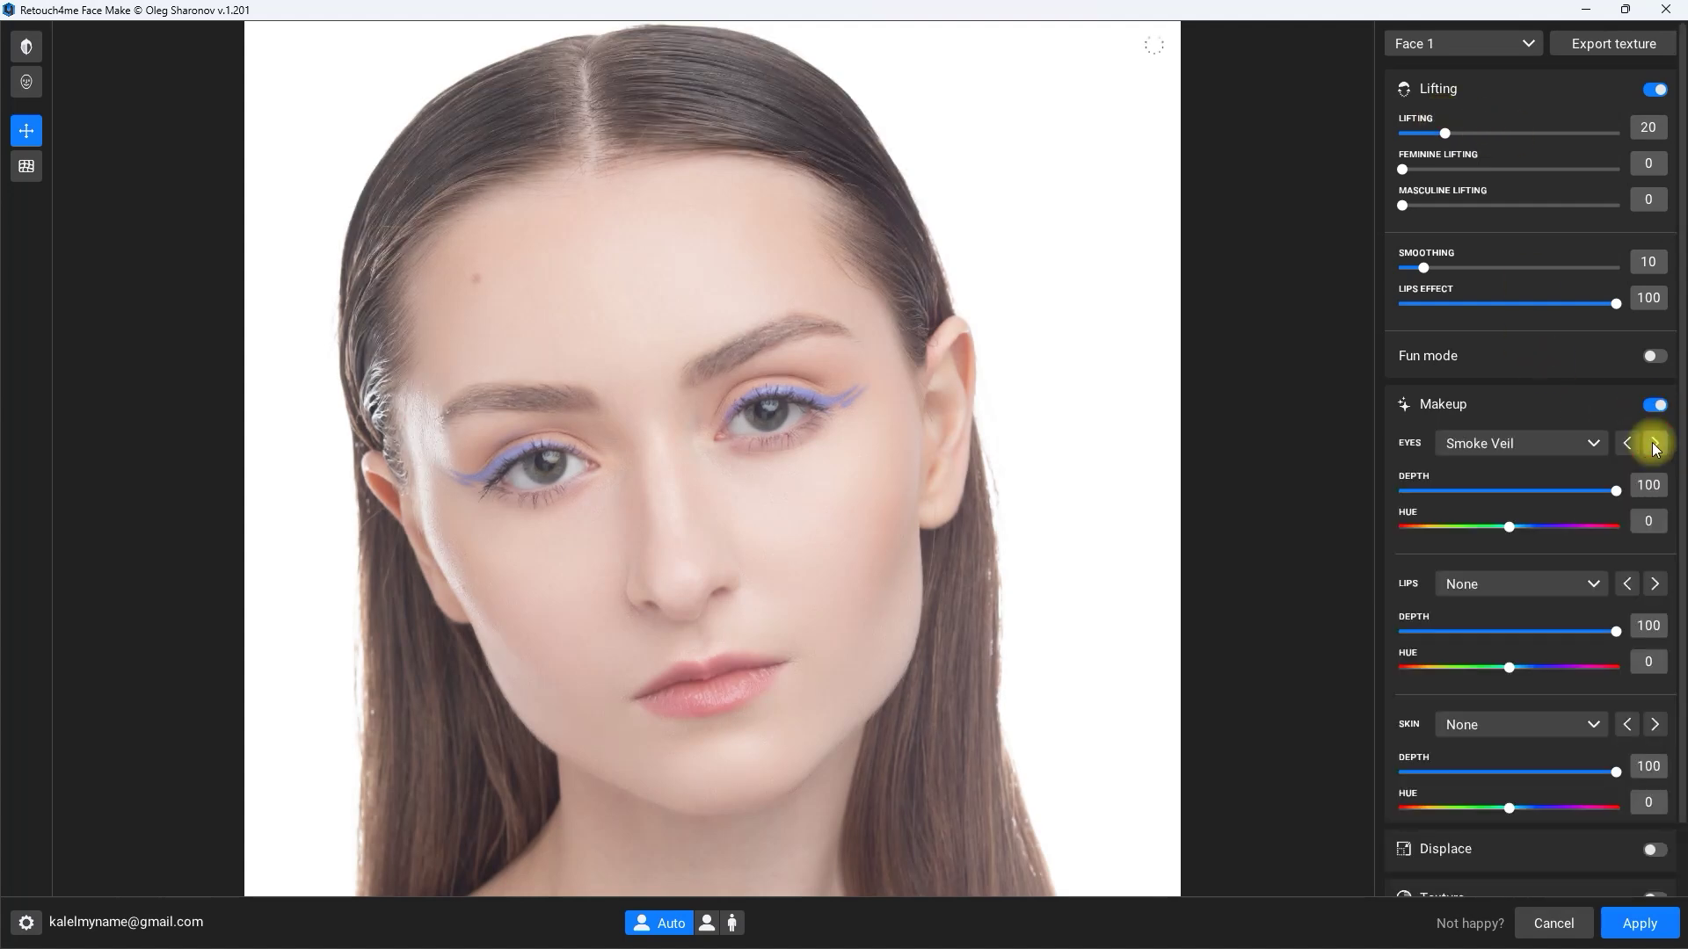
left_click(1654, 584)
left_click(1654, 724)
left_click(1655, 724)
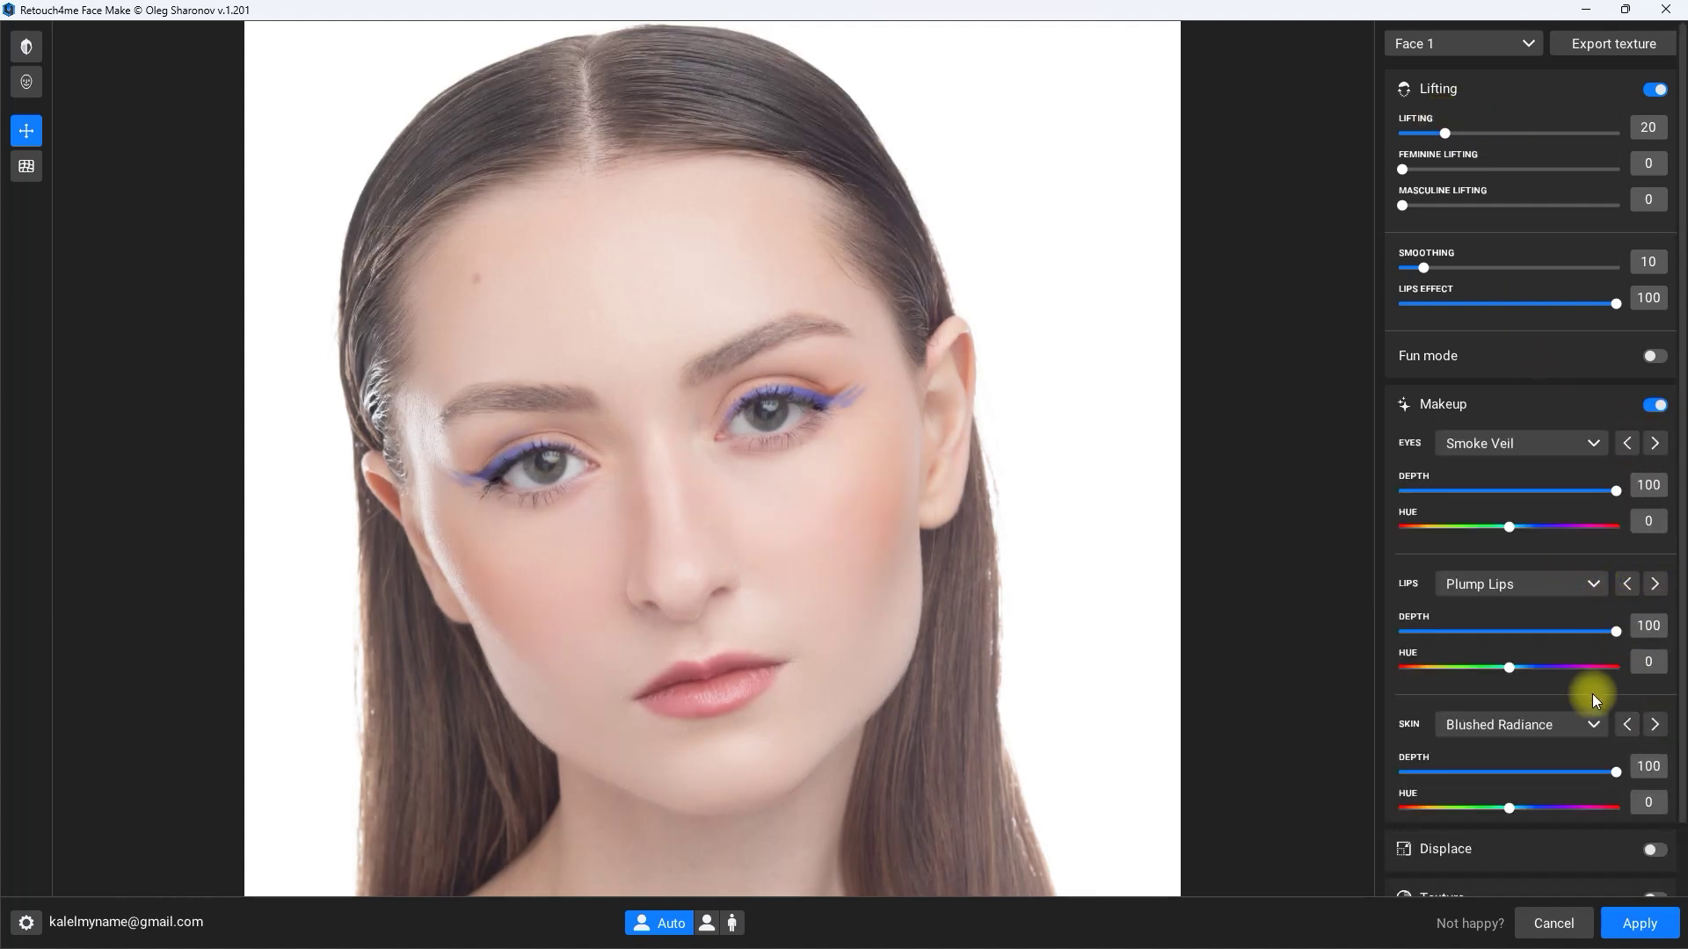
scroll(1591, 693, "down", 2)
left_click(29, 135)
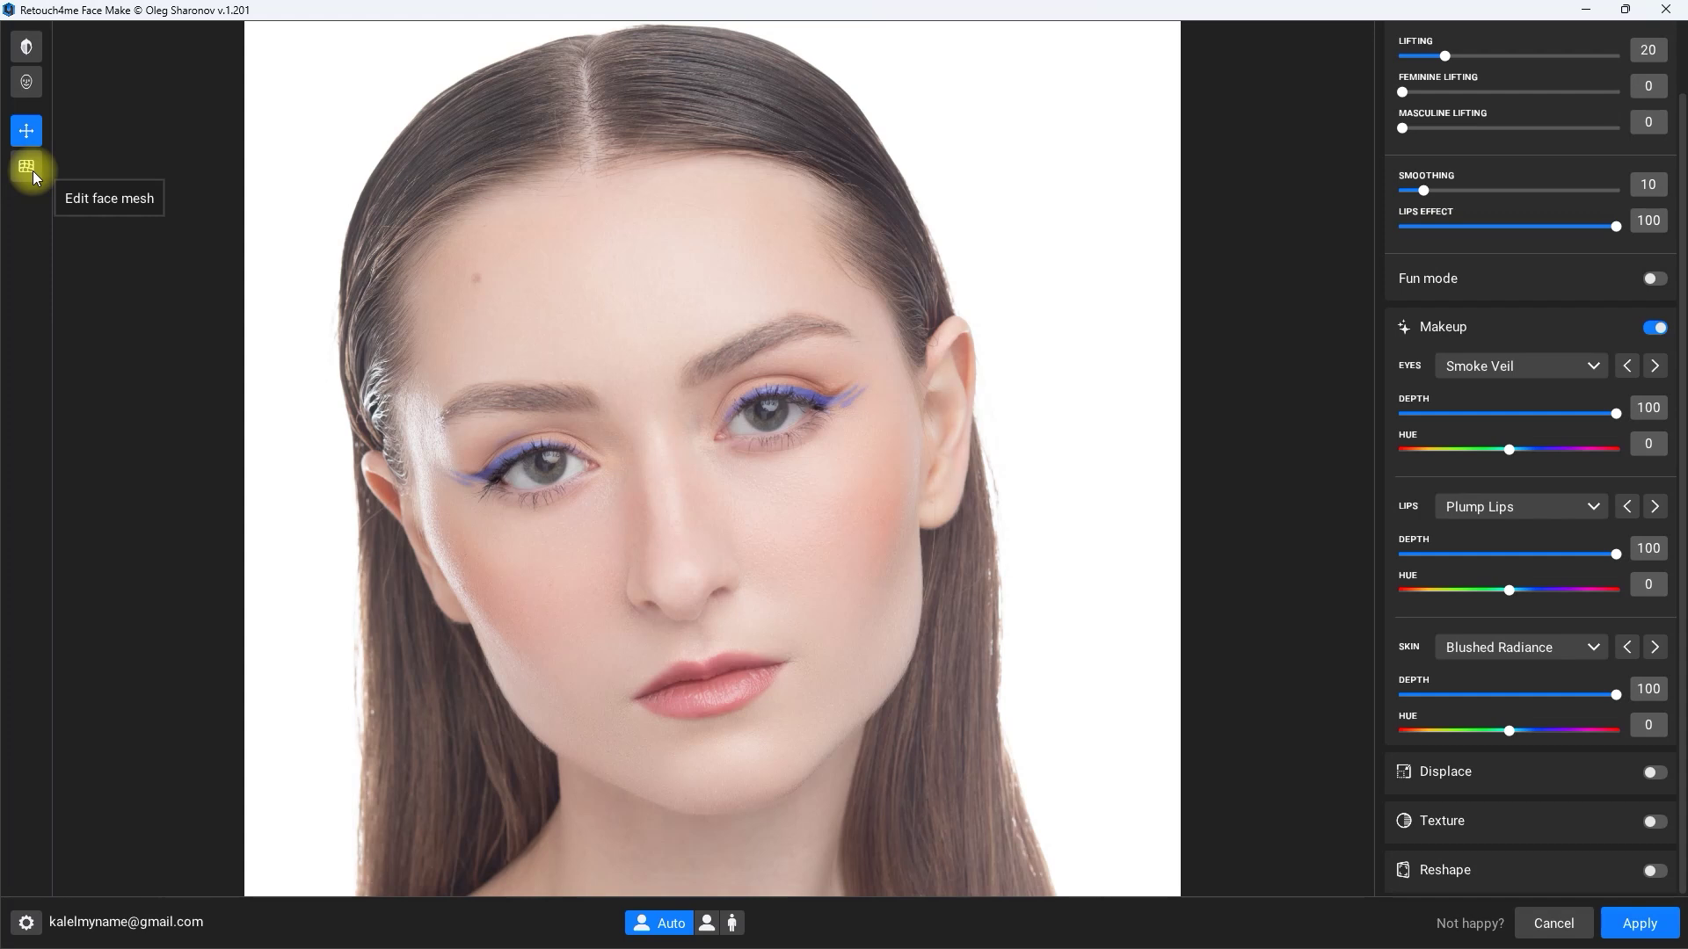
Show then hide the face mesh, and compare with the original photo.
left_click(27, 169)
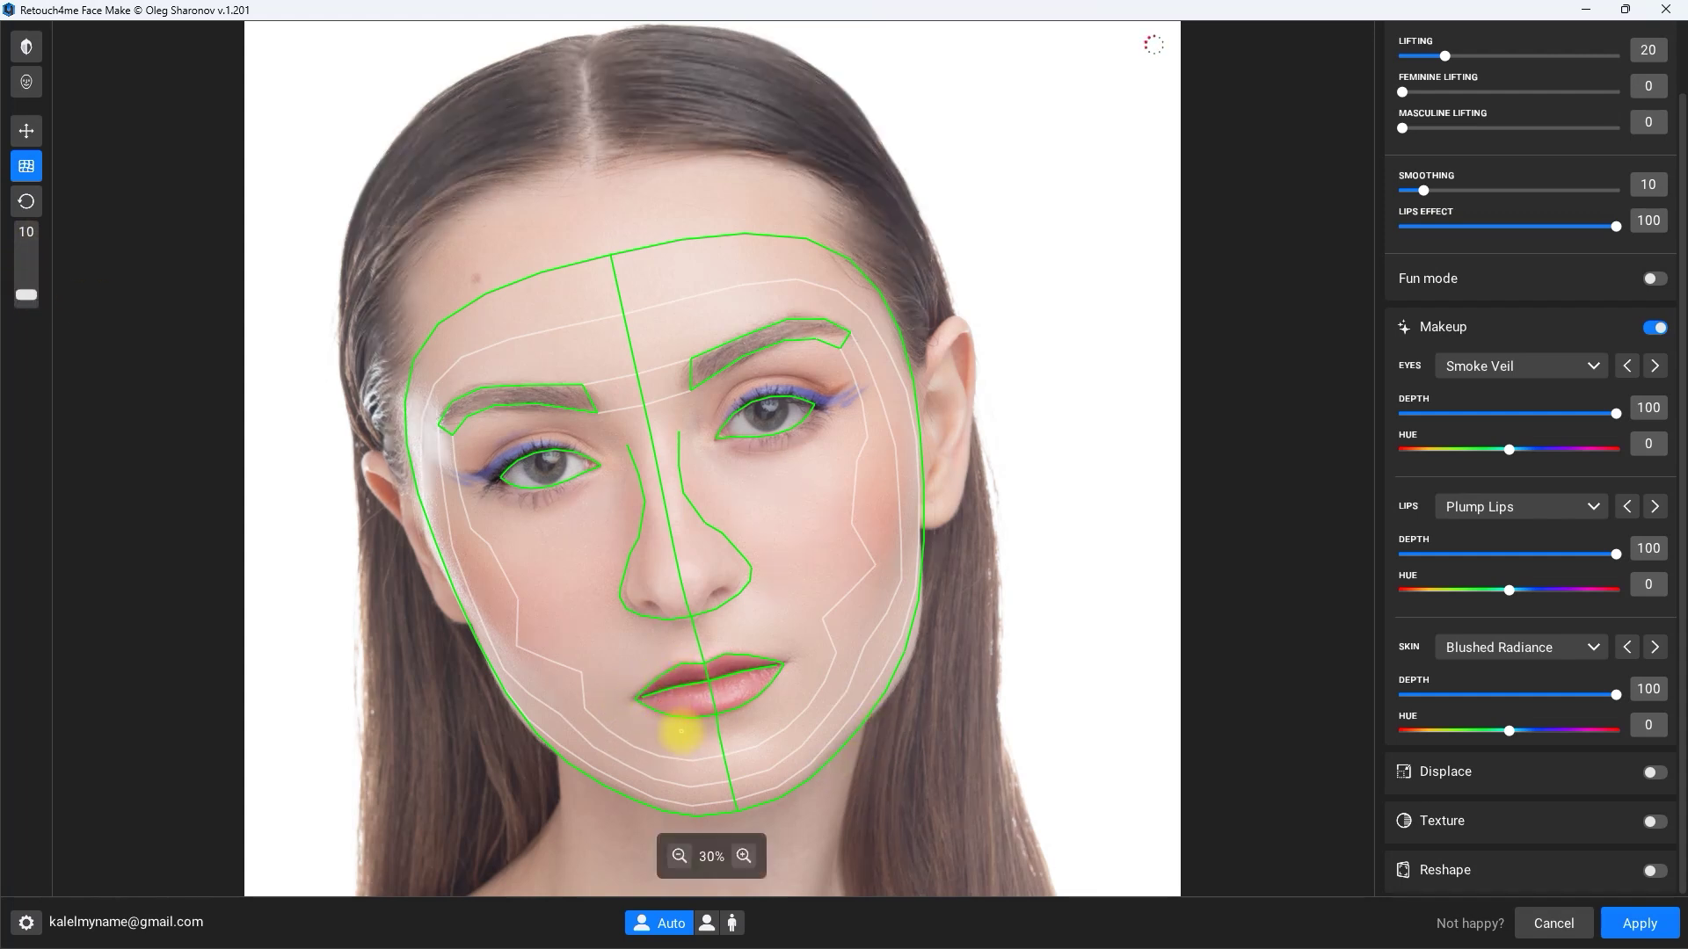
left_click(26, 130)
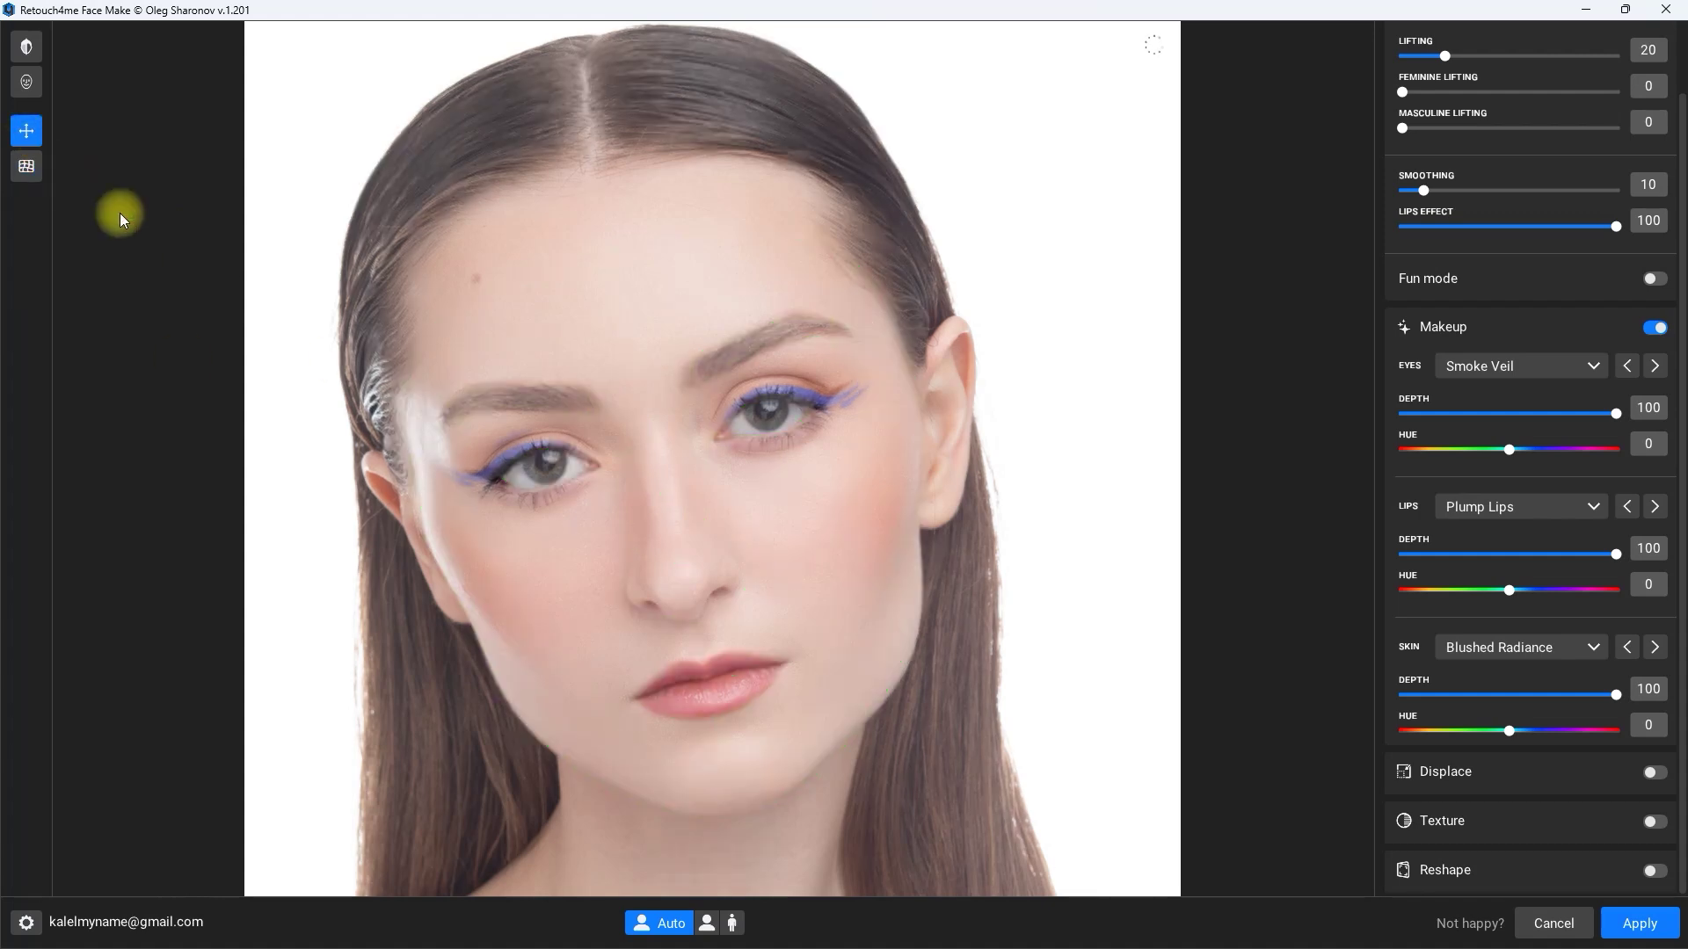
left_click(26, 48)
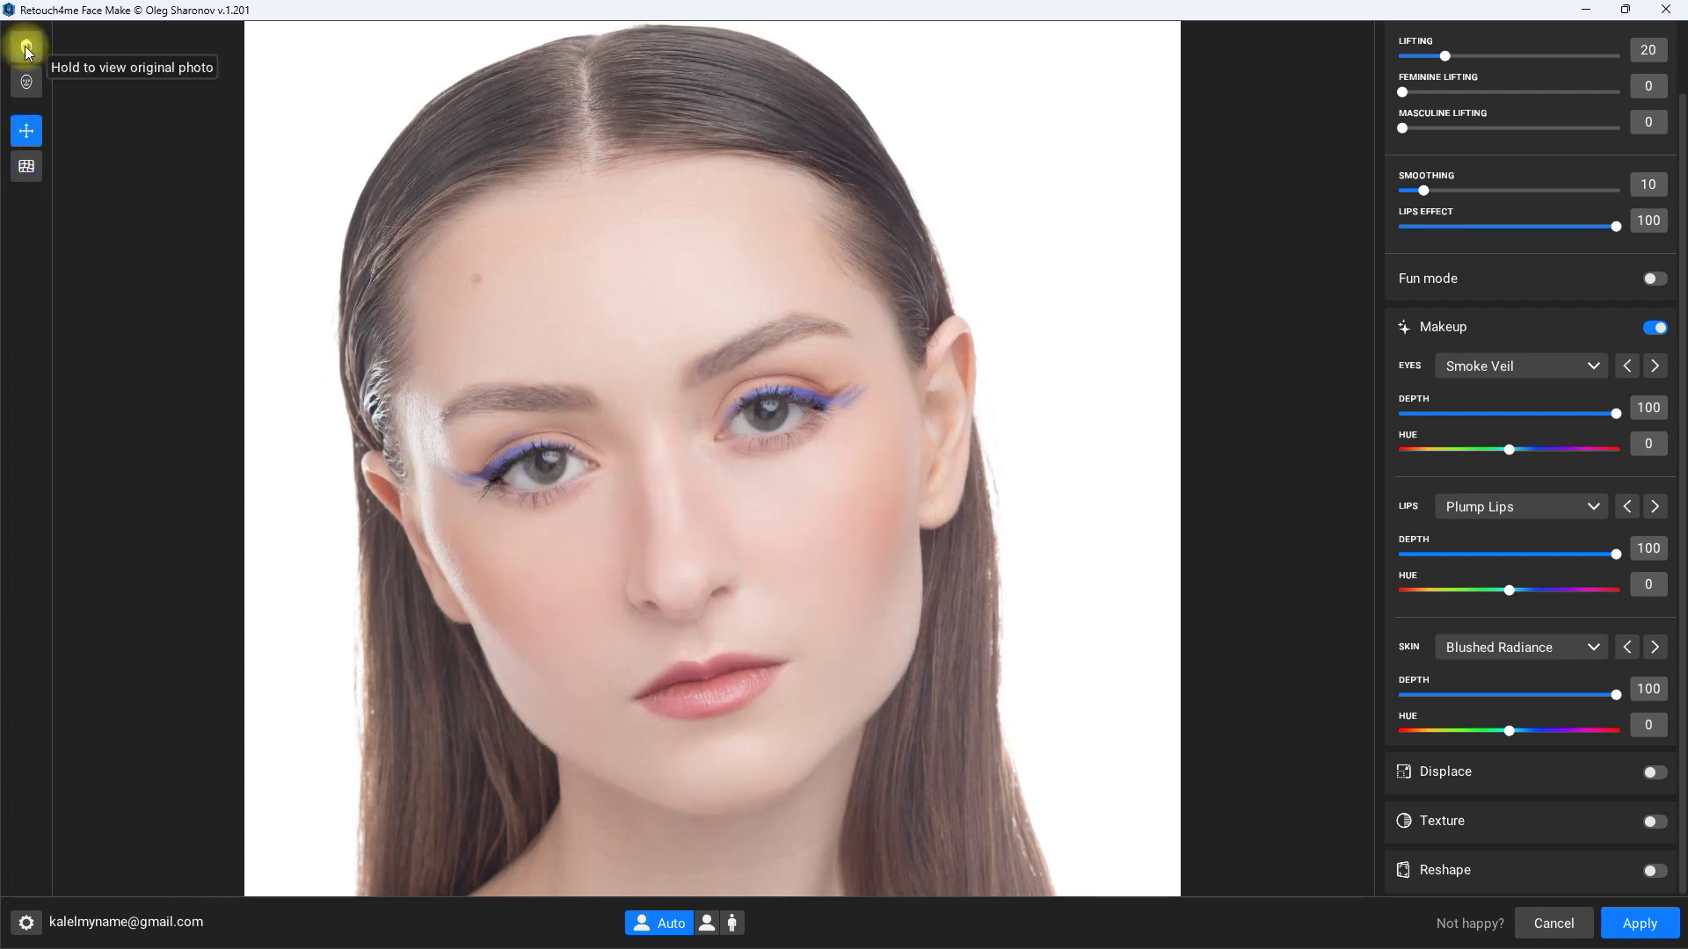
left_click(27, 48)
left_click(26, 49)
Turn on Reshape with Symmetry 100, compare against the original, and apply the retouching.
left_click(1654, 870)
left_click_drag(1543, 835, 1618, 842)
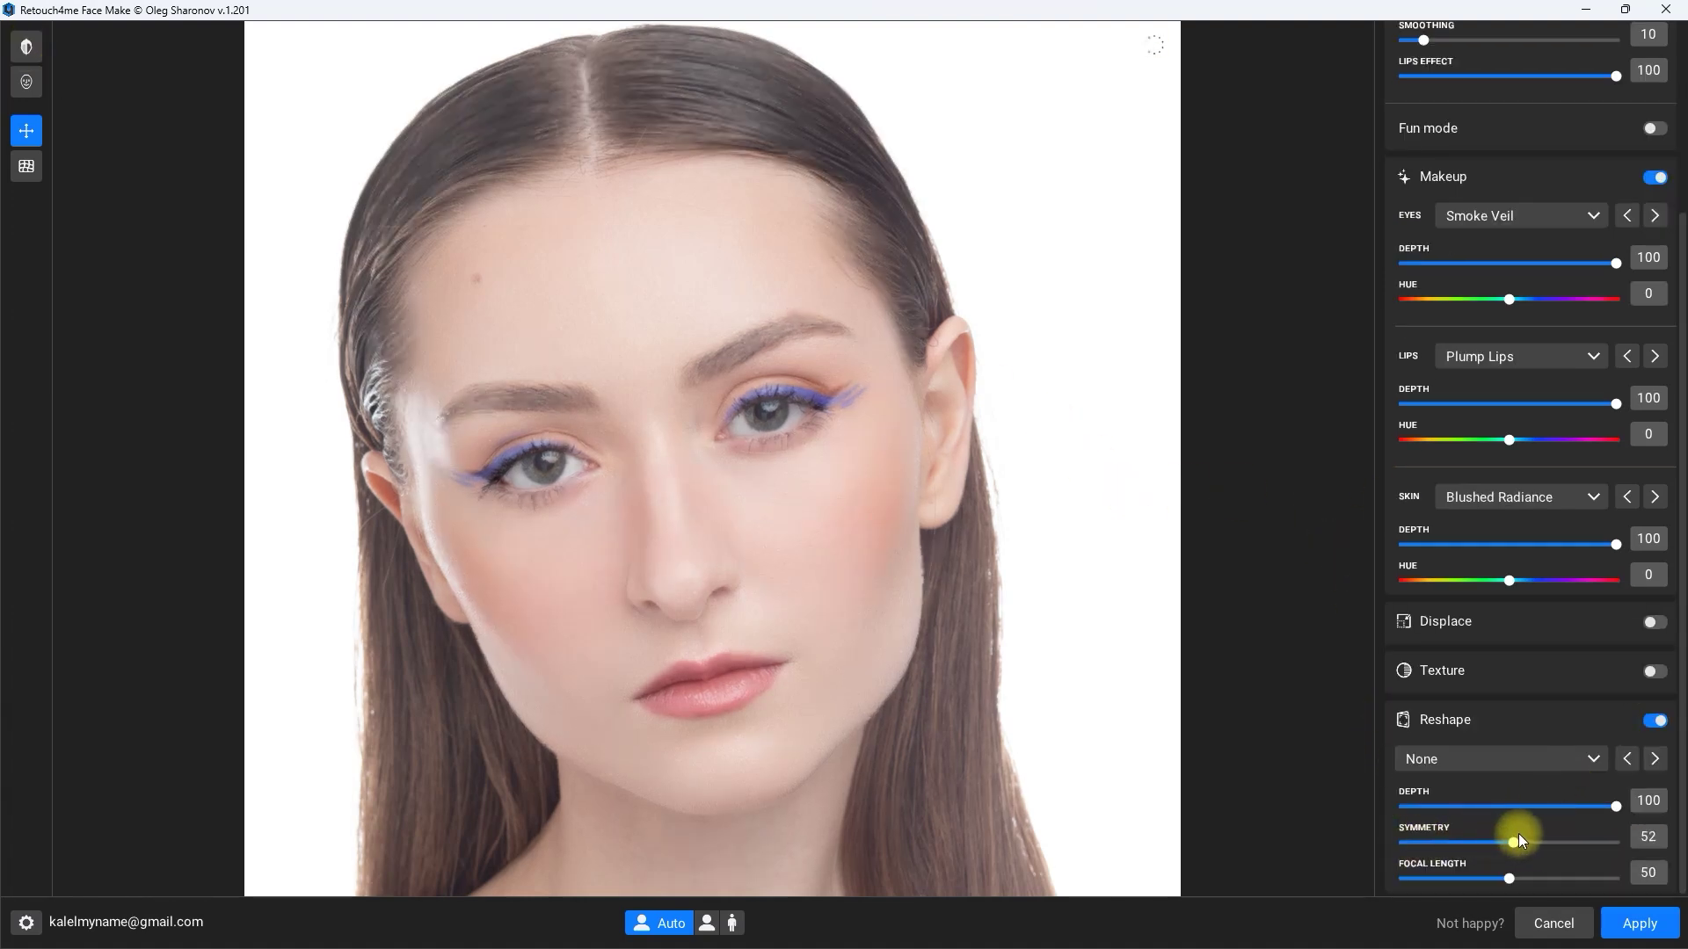
left_click(26, 49)
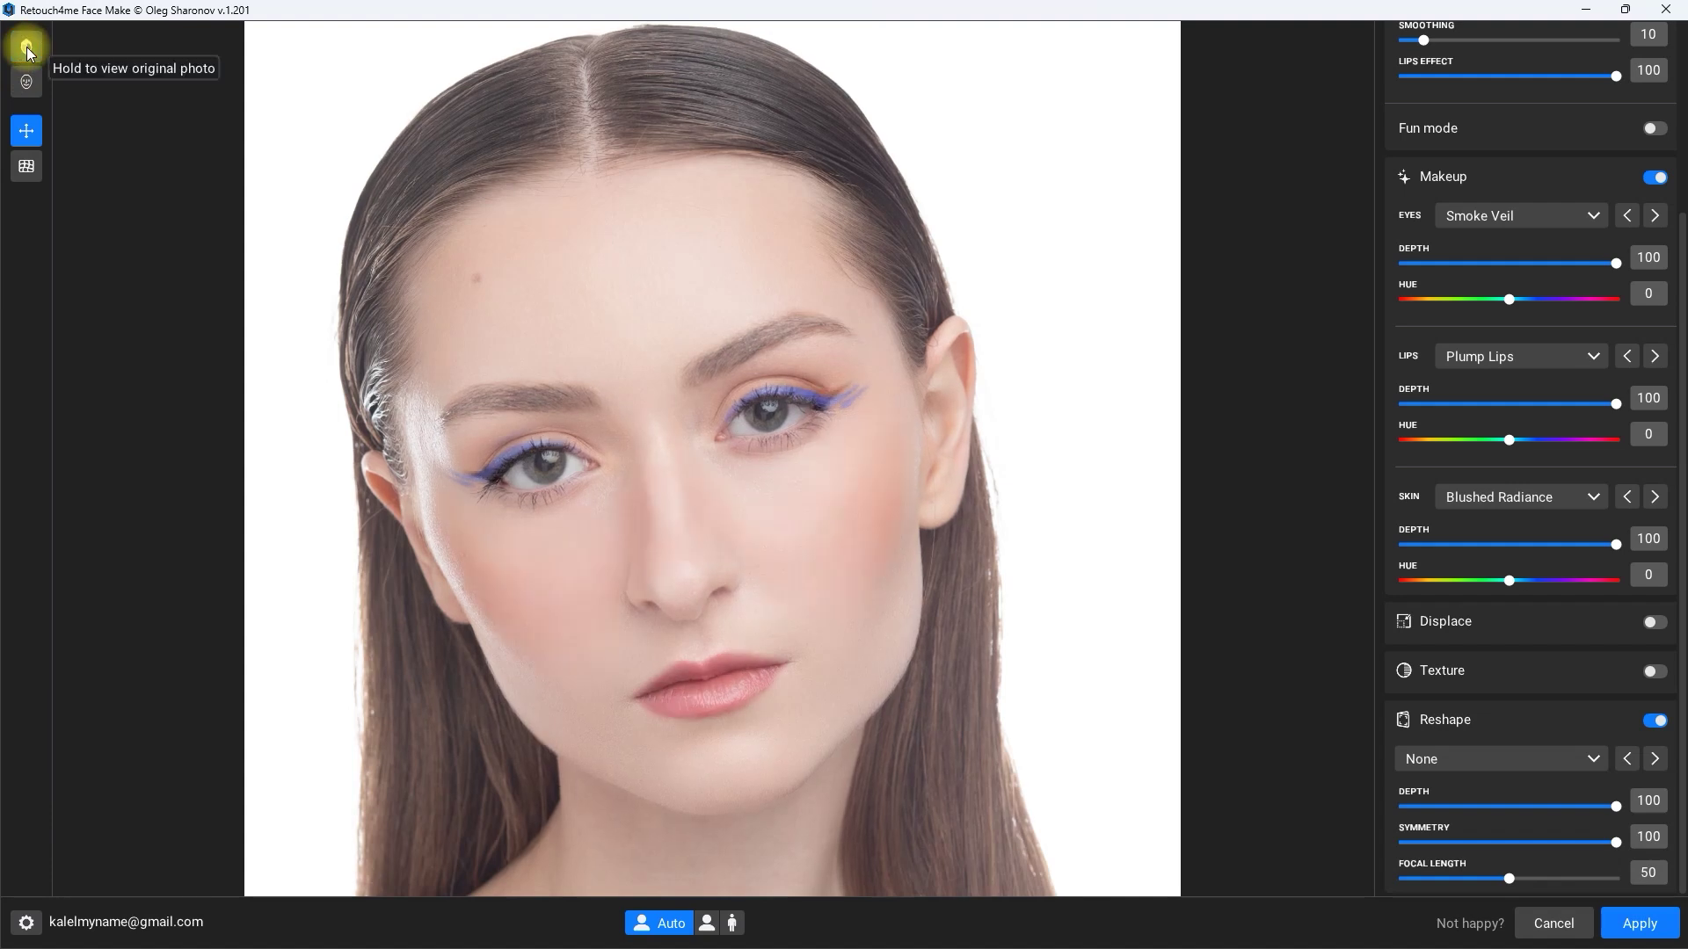
left_click(27, 48)
left_click(26, 48)
left_click(1640, 921)
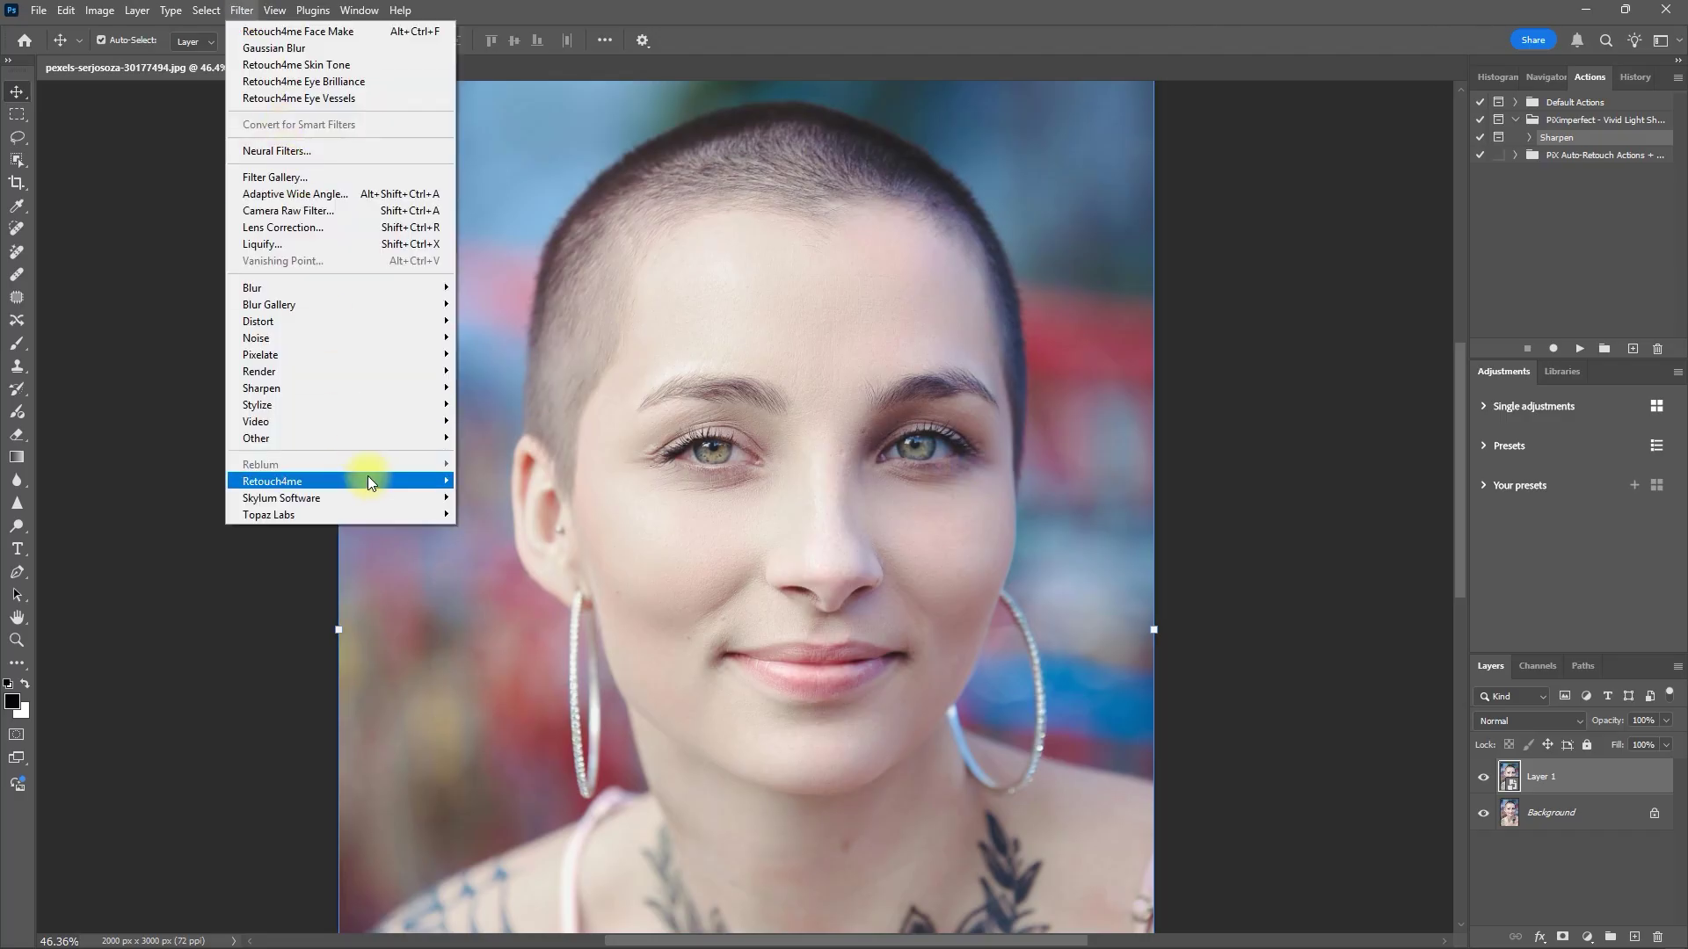
Run the Retouch4me Face Make filter on the close-cropped portrait and view its original.
mouse_move(373, 478)
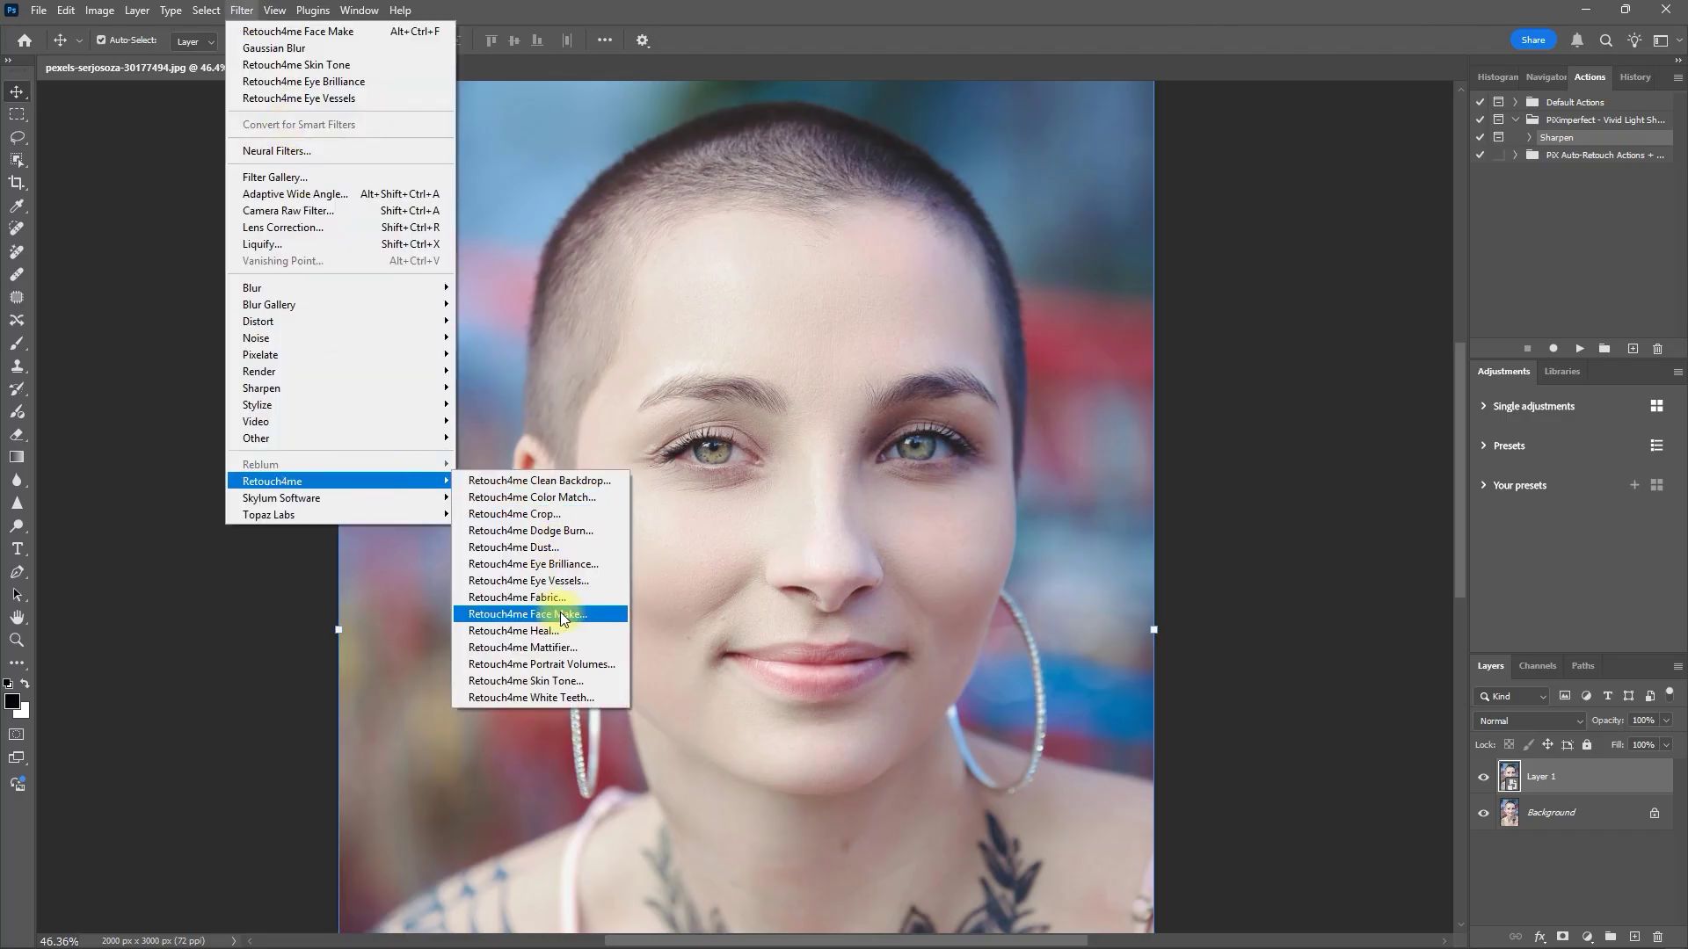
left_click(527, 614)
left_click(27, 49)
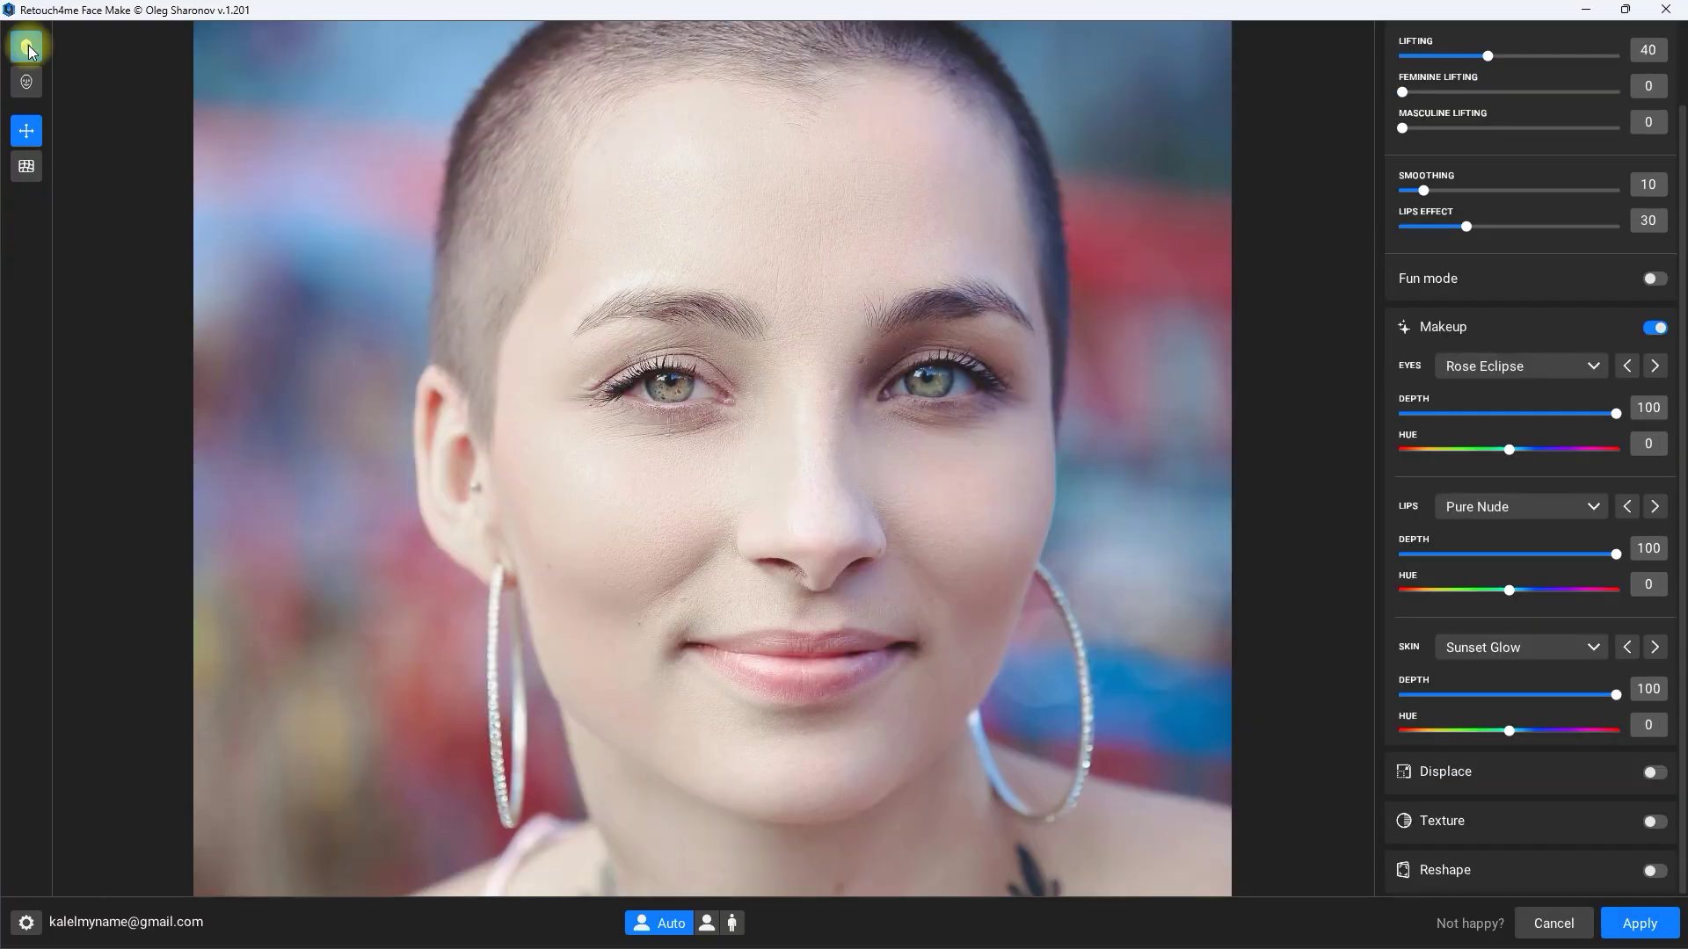
Show the facial feature outlines and cycle the eye makeup to Rose Eclipse.
left_click(28, 85)
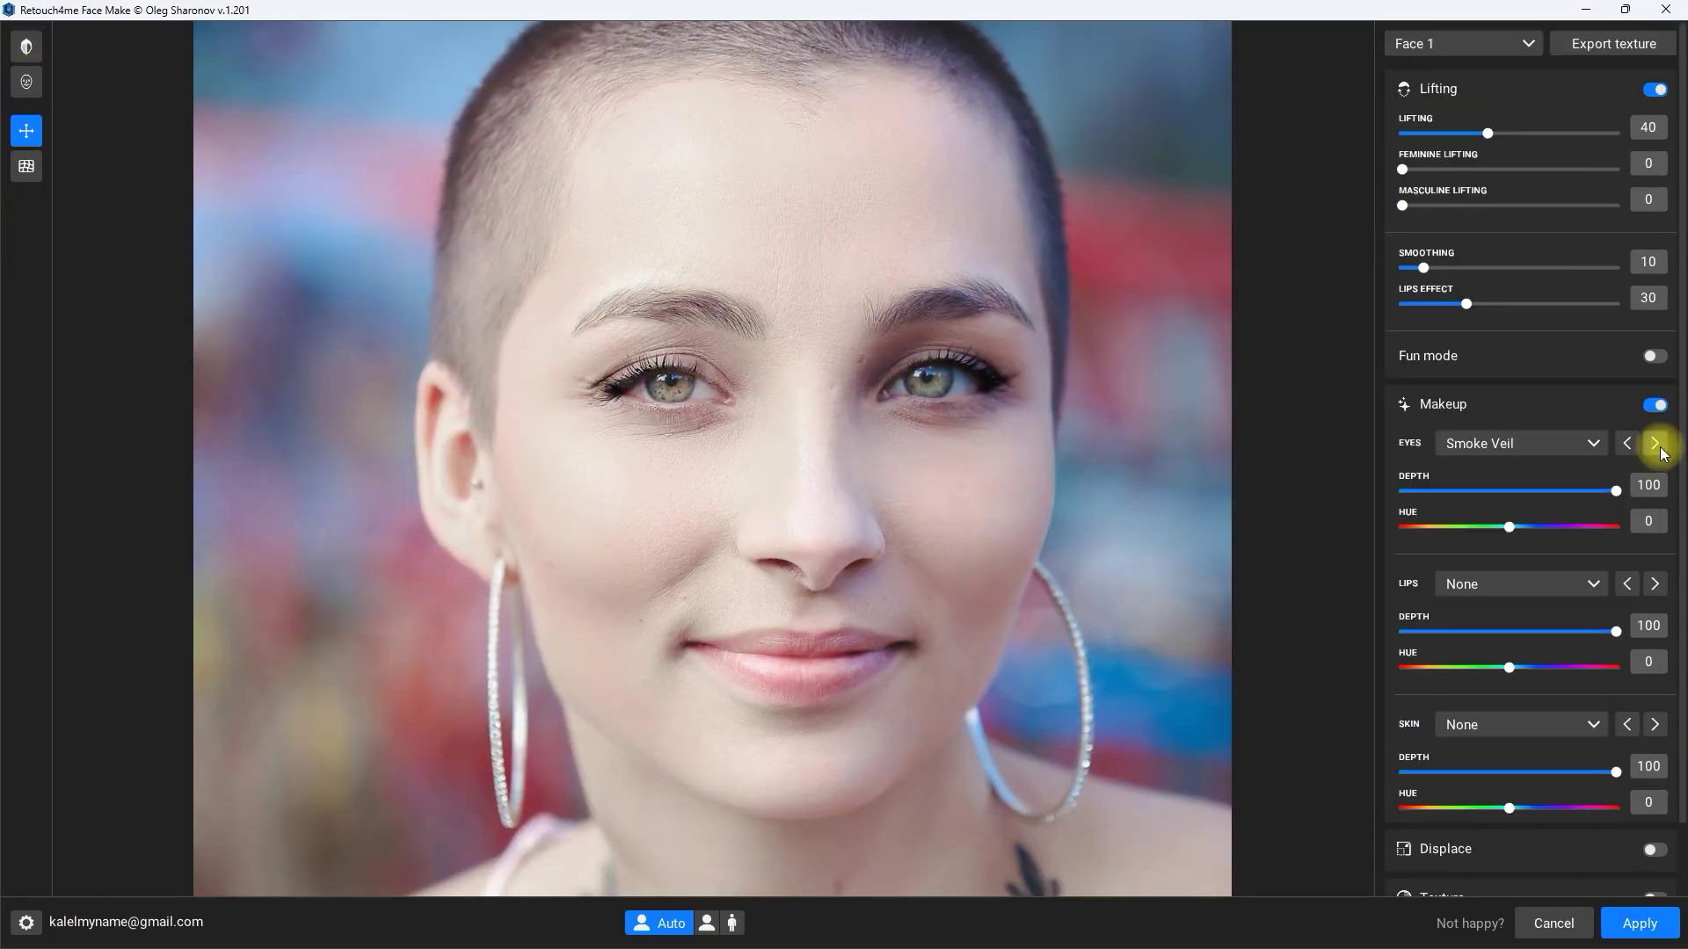
left_click(1658, 448)
left_click(1658, 448)
left_click(1658, 448)
left_click(1657, 449)
left_click(1658, 448)
left_click(1658, 448)
left_click(1657, 448)
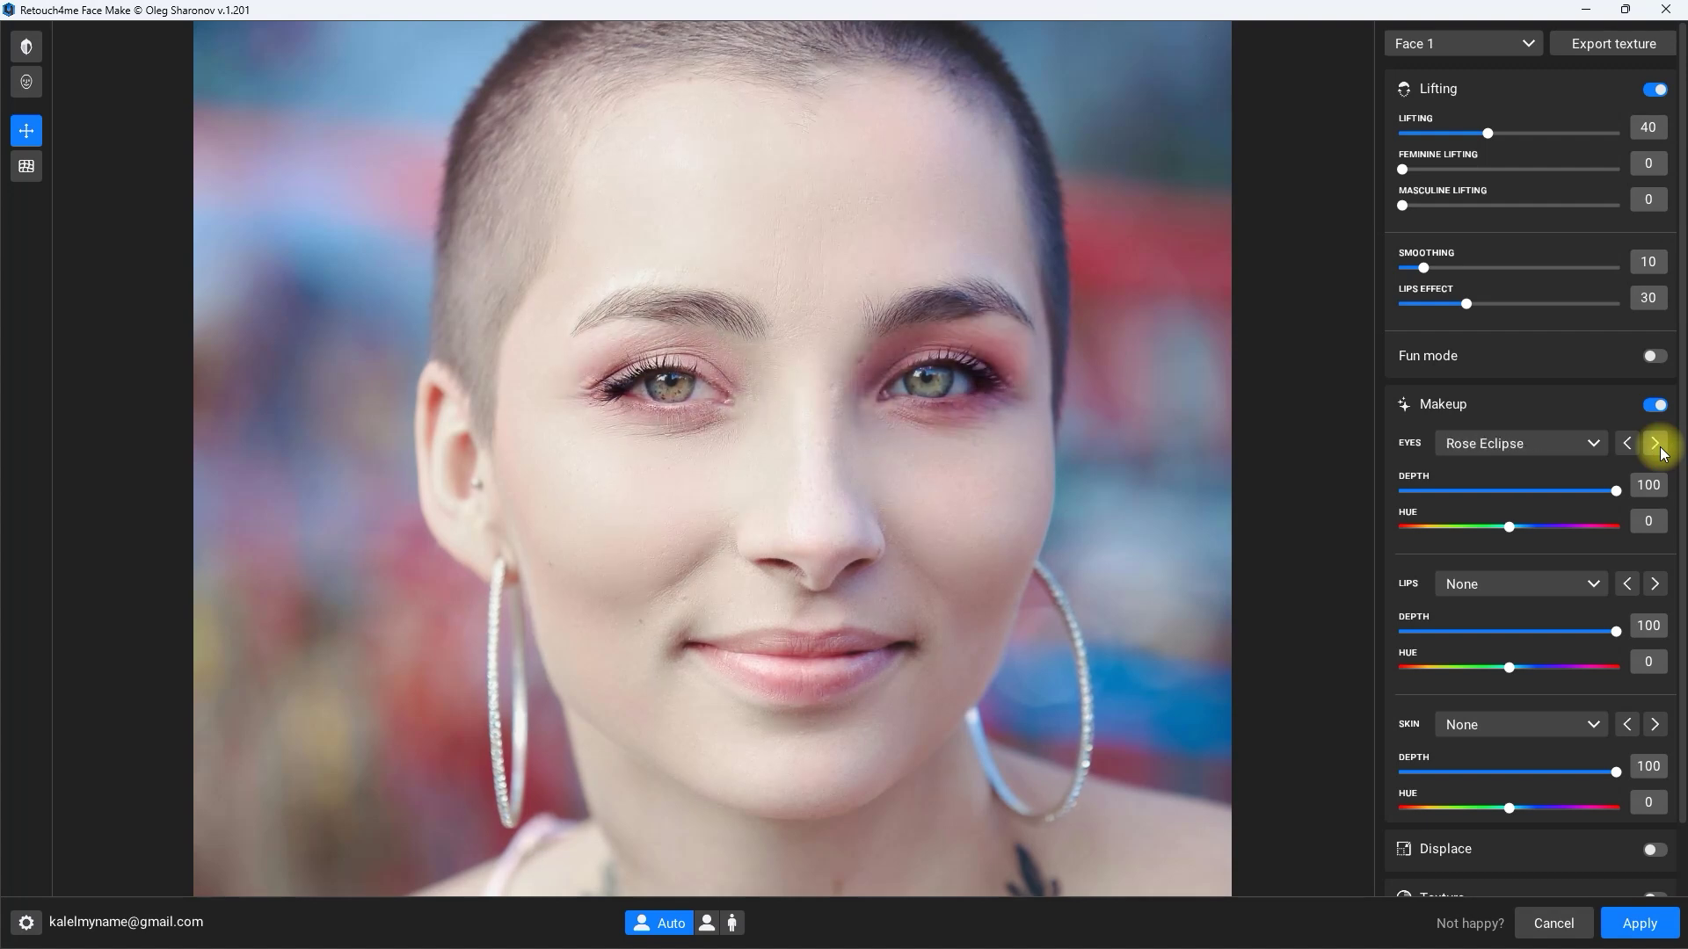
Set the lips to Pure Nude and the skin makeup to Sunset Glow.
left_click(1656, 588)
left_click(1656, 588)
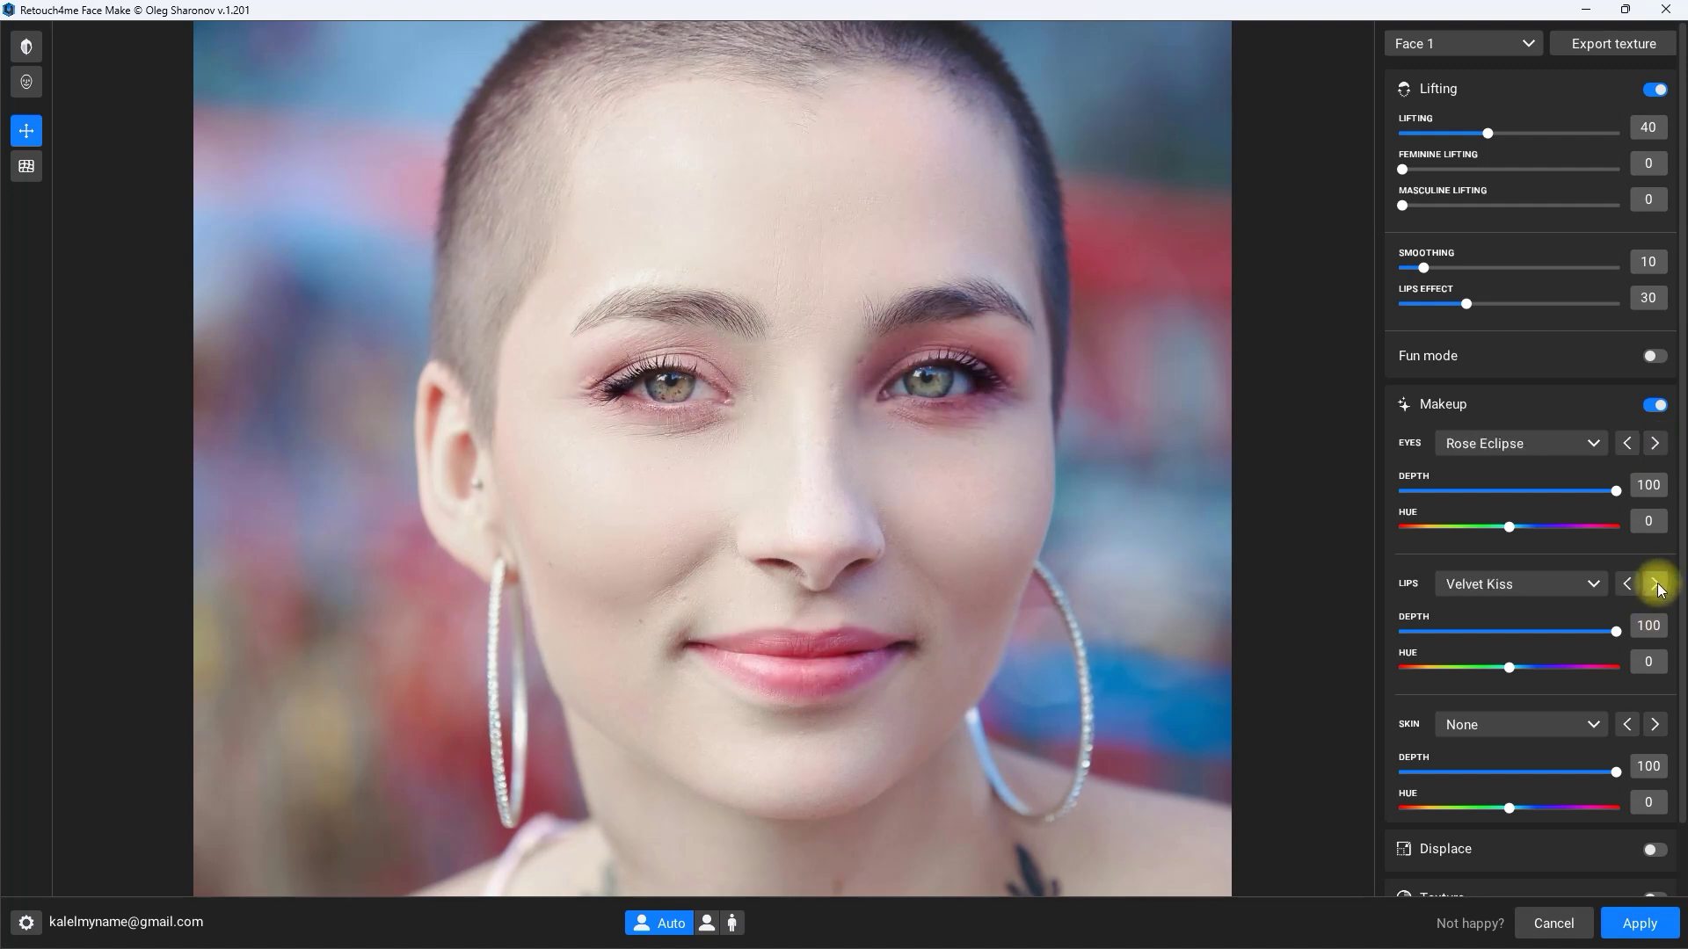
left_click(1656, 726)
left_click(1656, 726)
left_click(1656, 726)
left_click(1656, 726)
left_click(1656, 726)
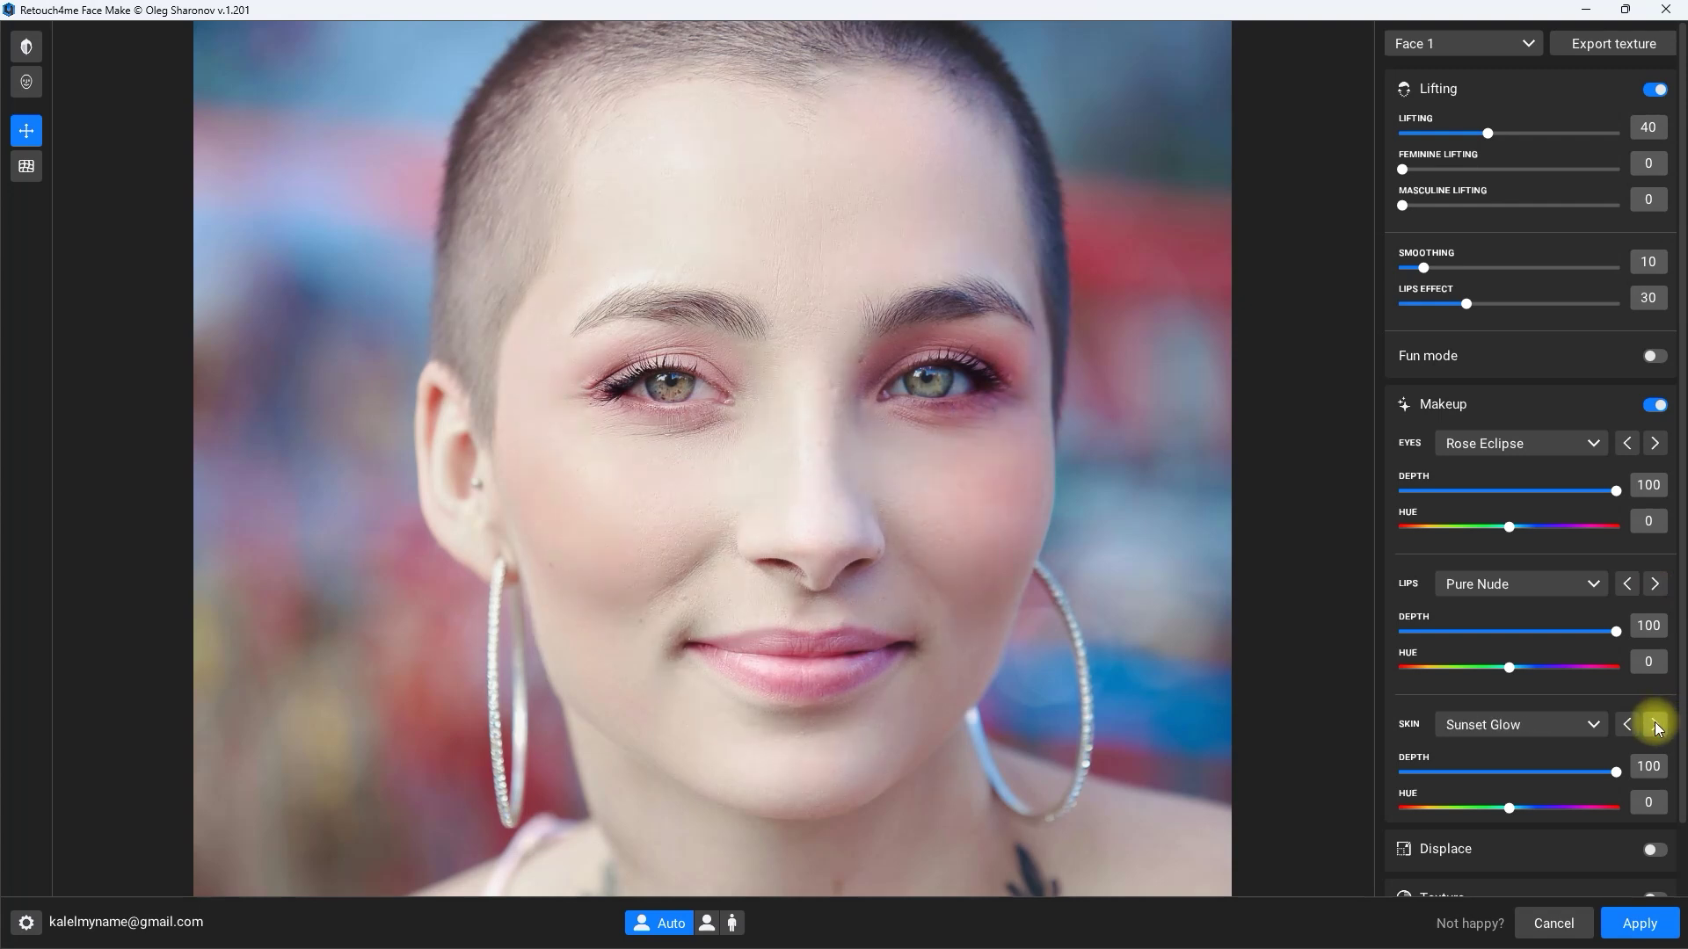
Toggle Reshape on and off, compare with the original, and show feature outlines.
scroll(1653, 723, "down", 1)
left_click(1653, 870)
scroll(1596, 807, "down", 2)
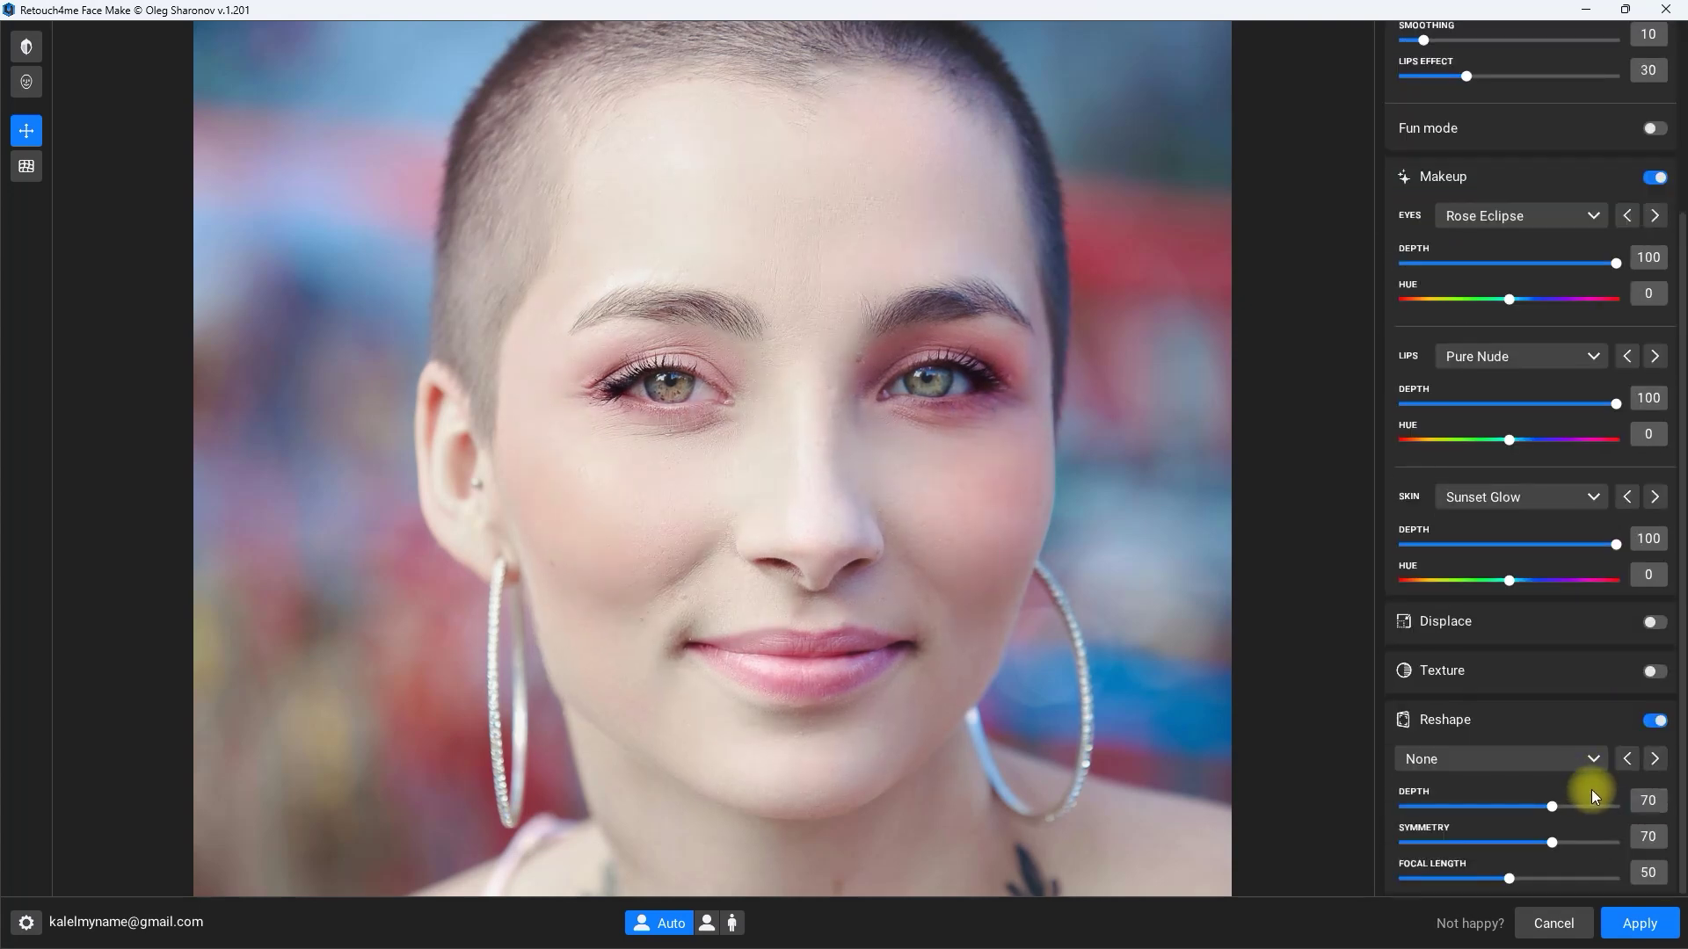
left_click(1653, 722)
left_click(26, 47)
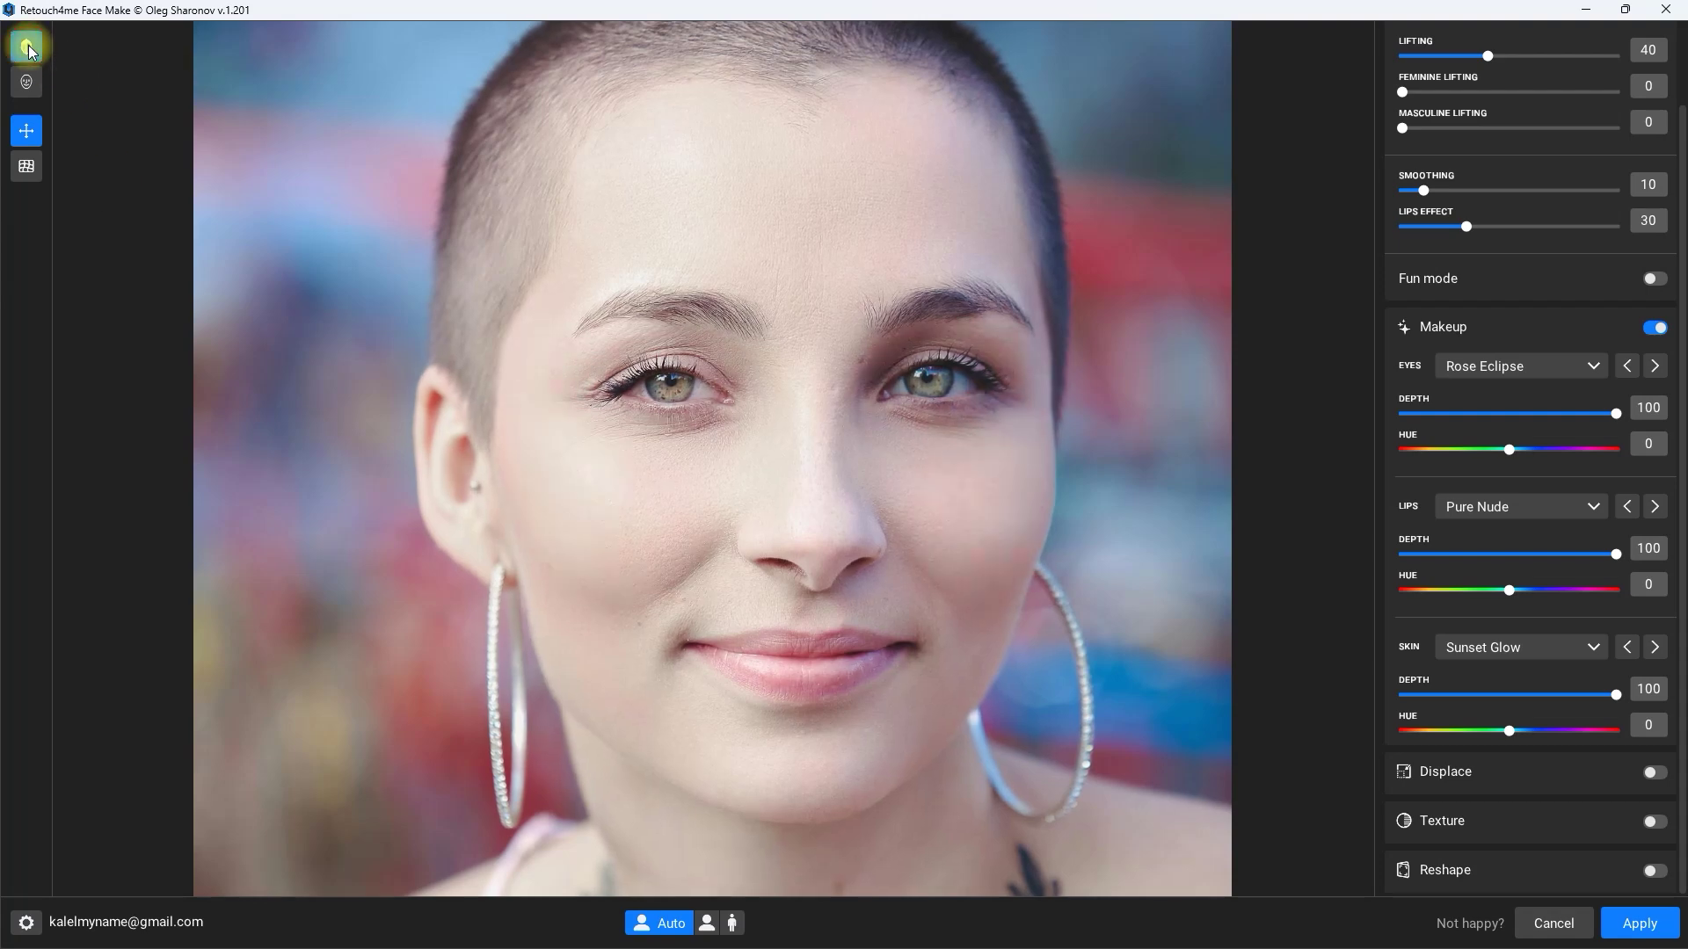
left_click(27, 81)
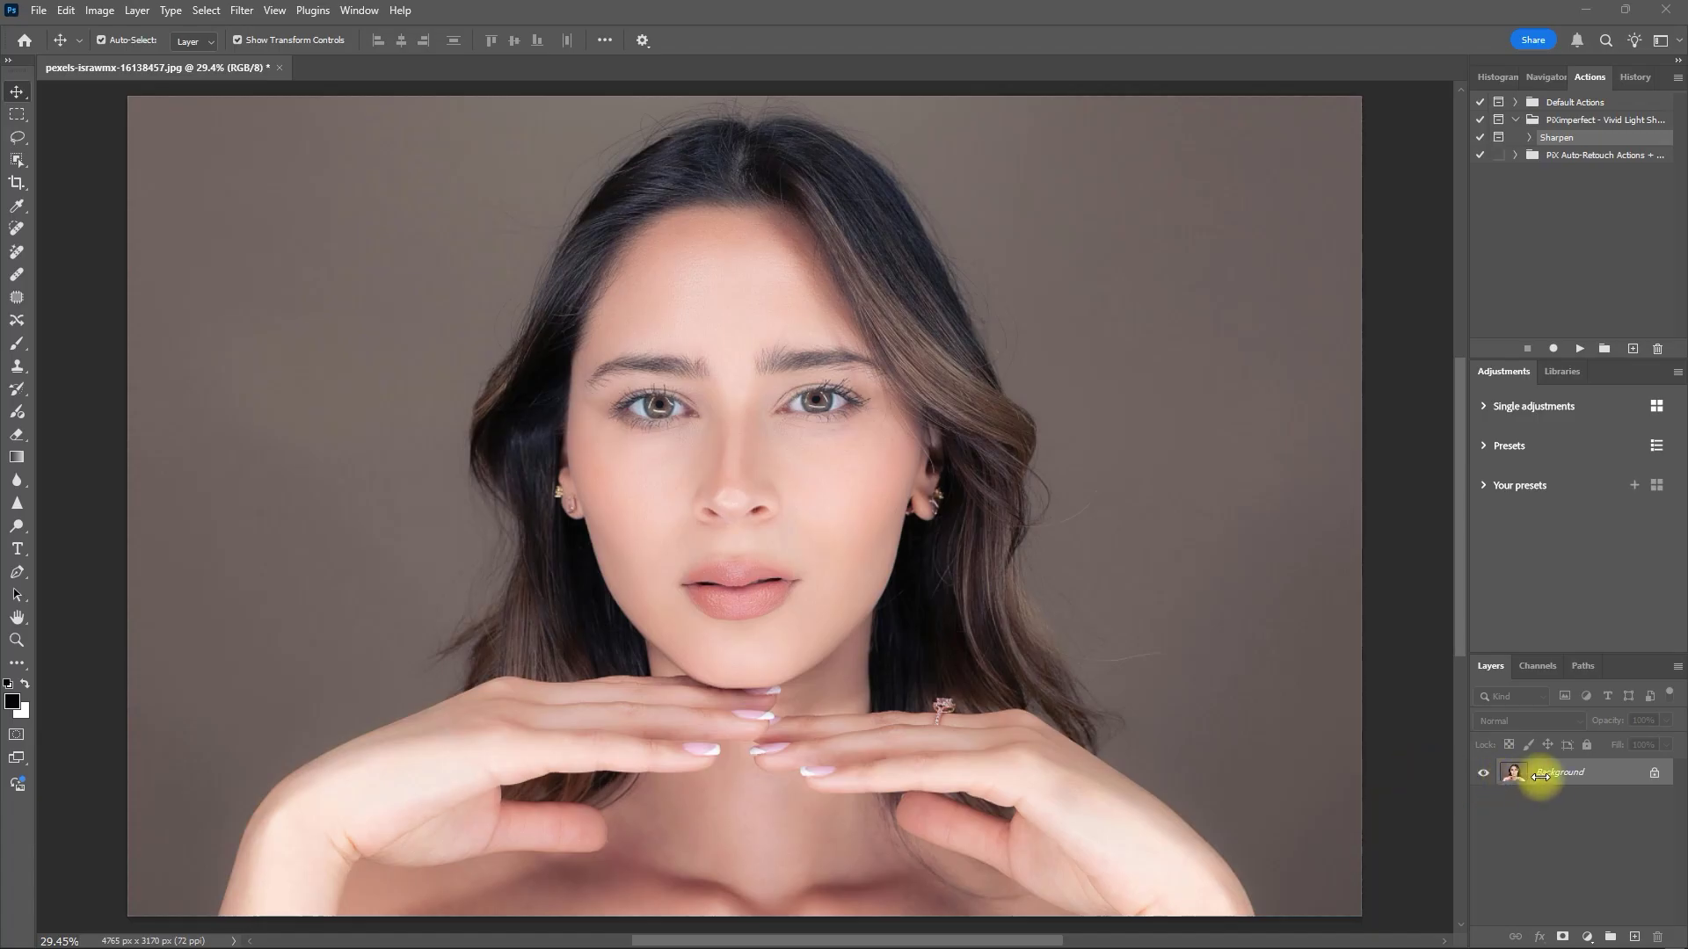
Duplicate the portrait layer with Ctrl+J and convert it for smart filters.
key("ctrl+j")
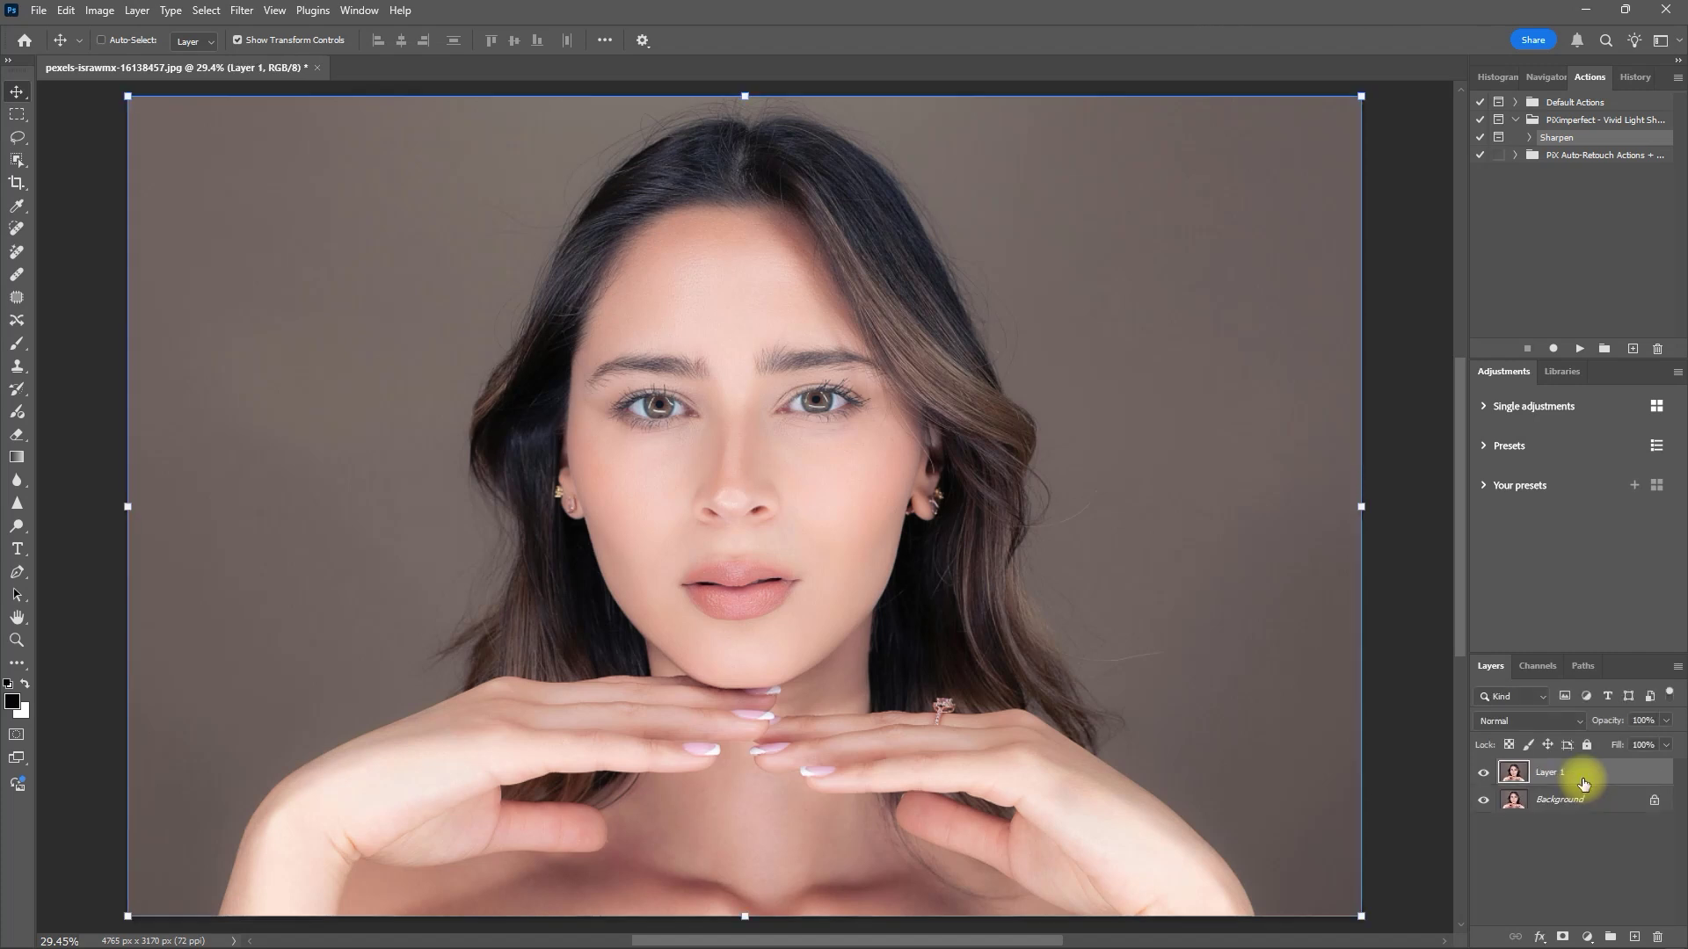
left_click(243, 11)
left_click(306, 124)
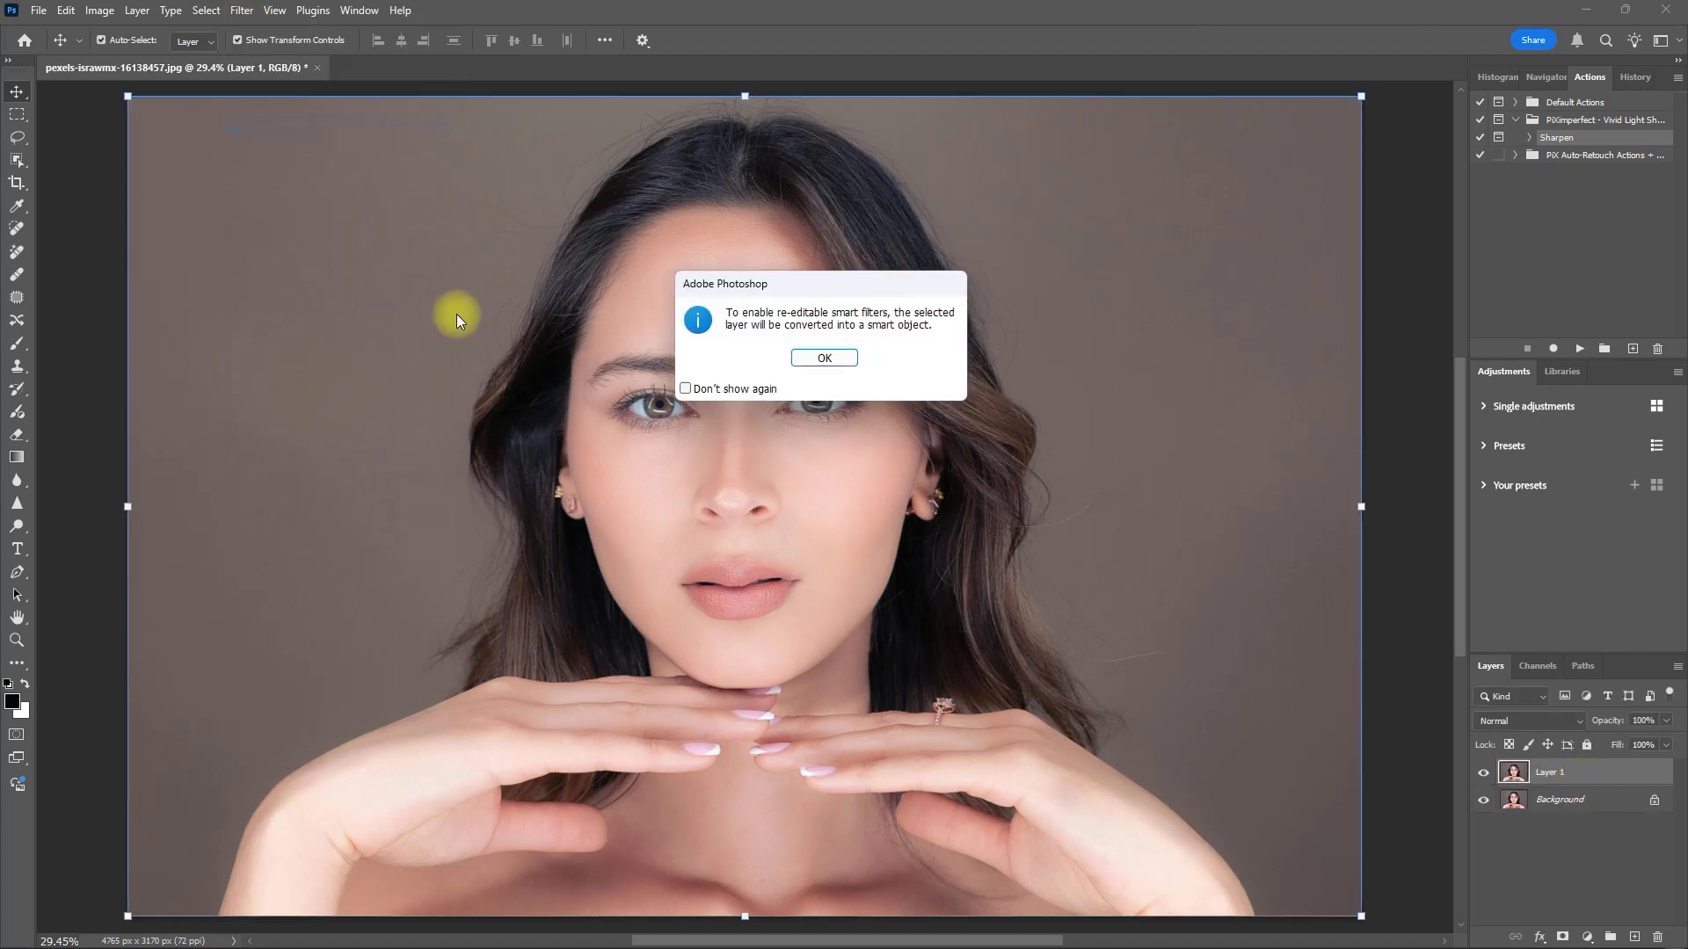
left_click(844, 362)
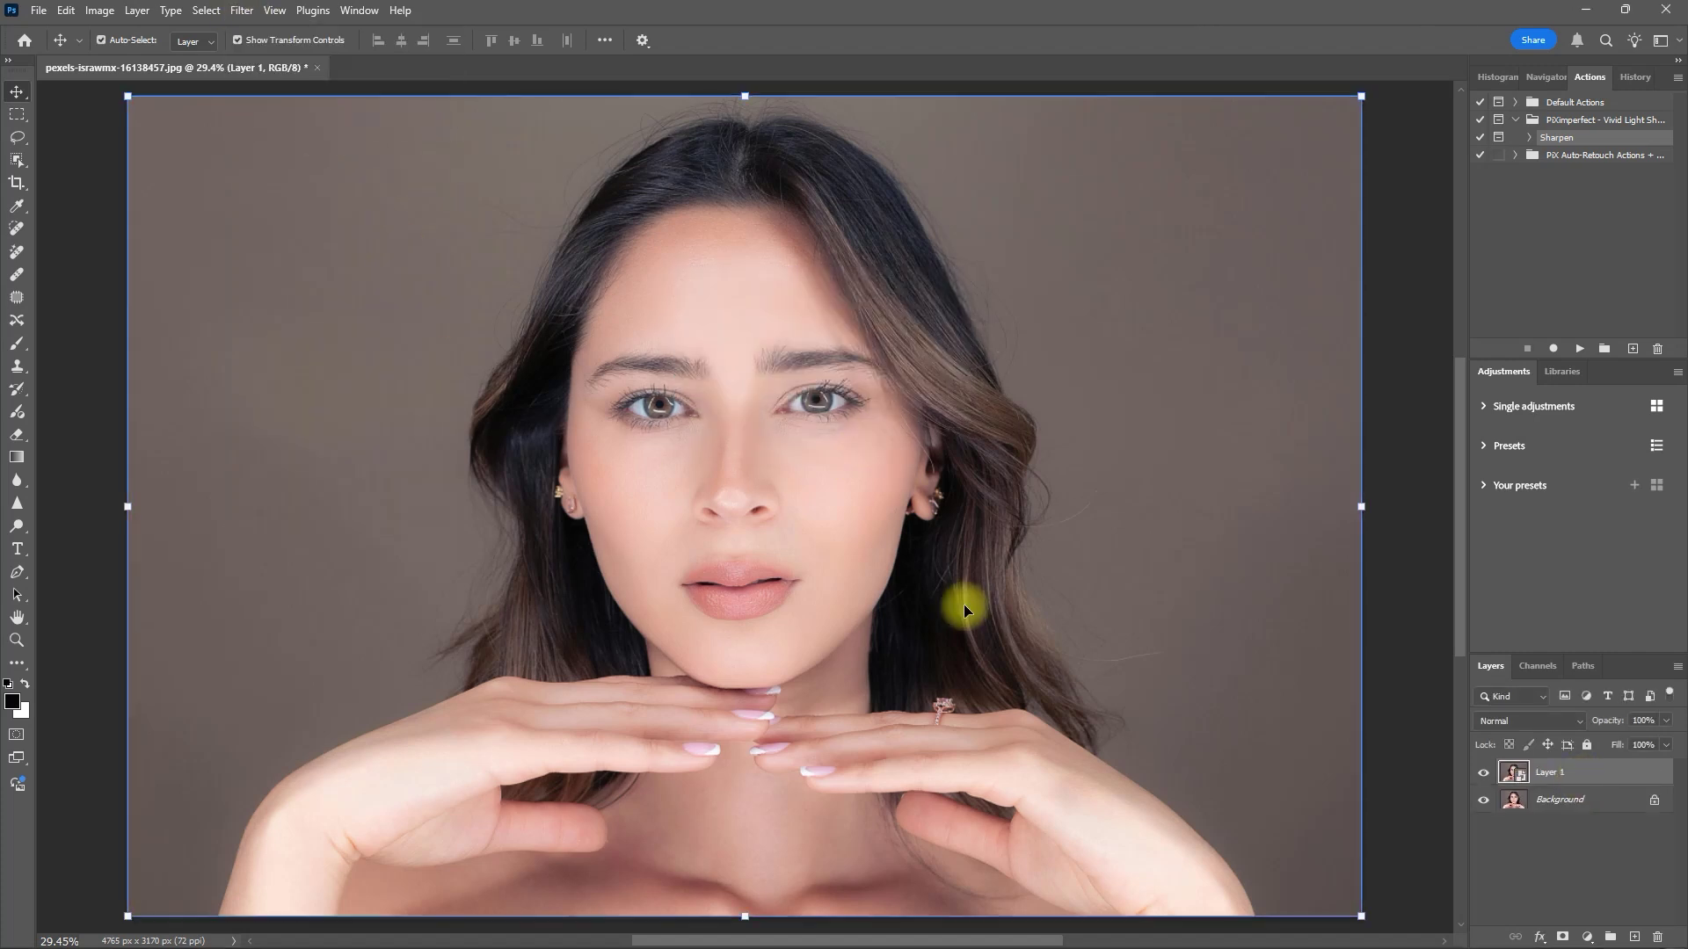
Run Filter > Retouch4me > Face Make as a smart filter on the layer.
left_click(241, 10)
mouse_move(435, 481)
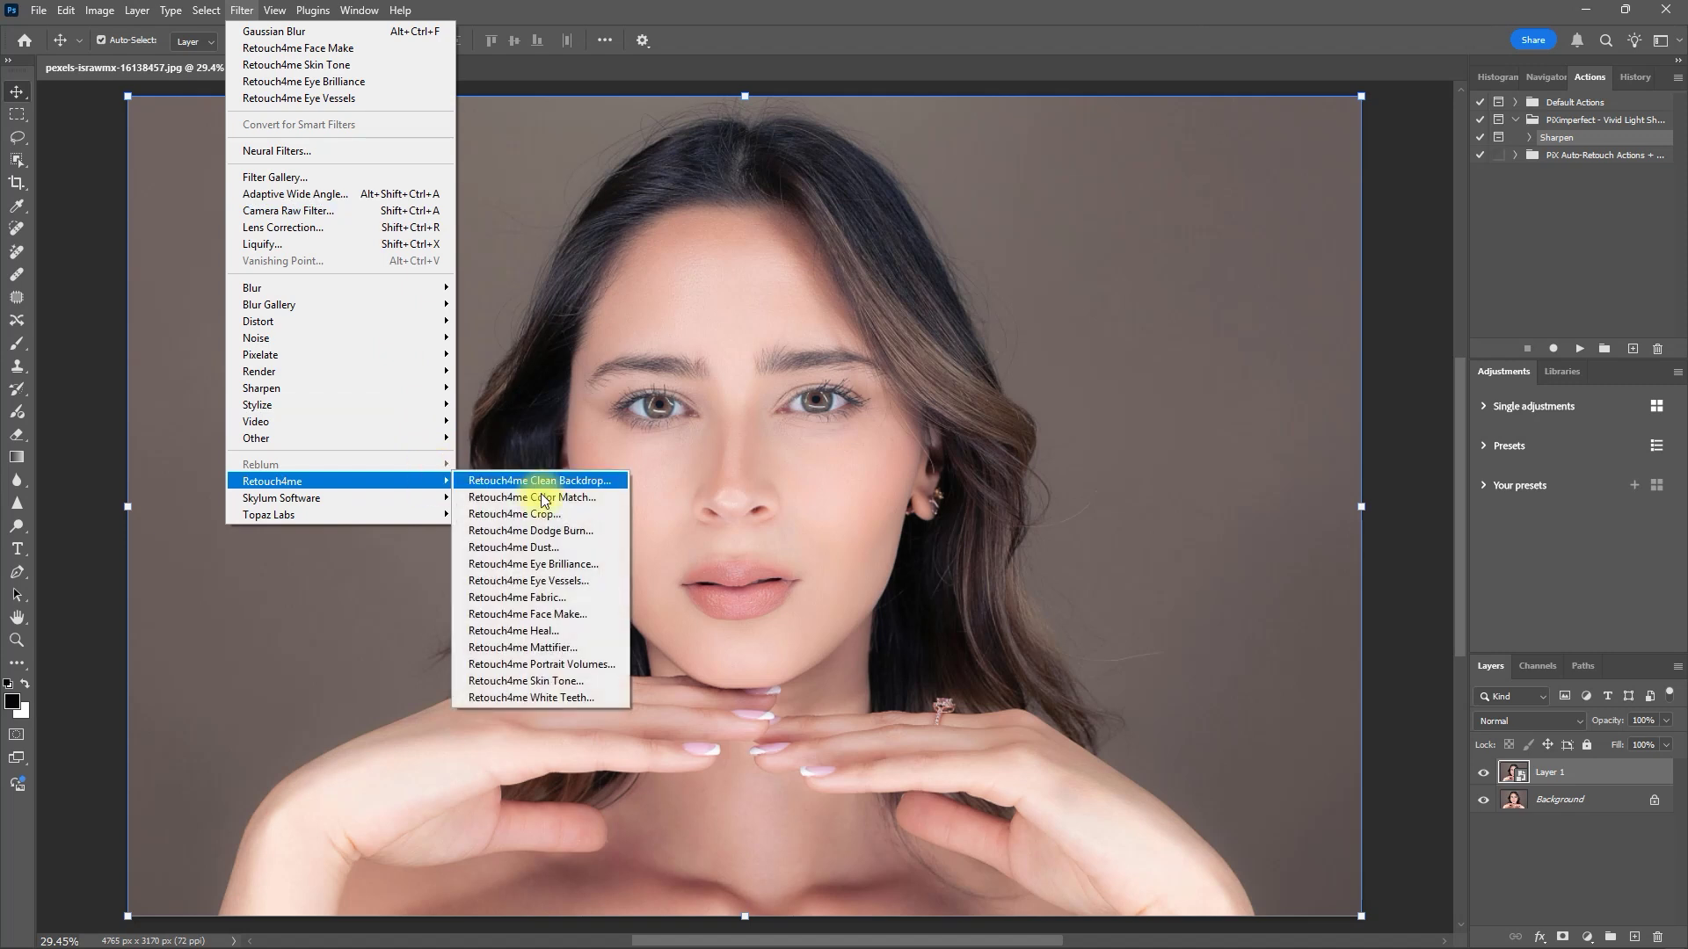
left_click(595, 620)
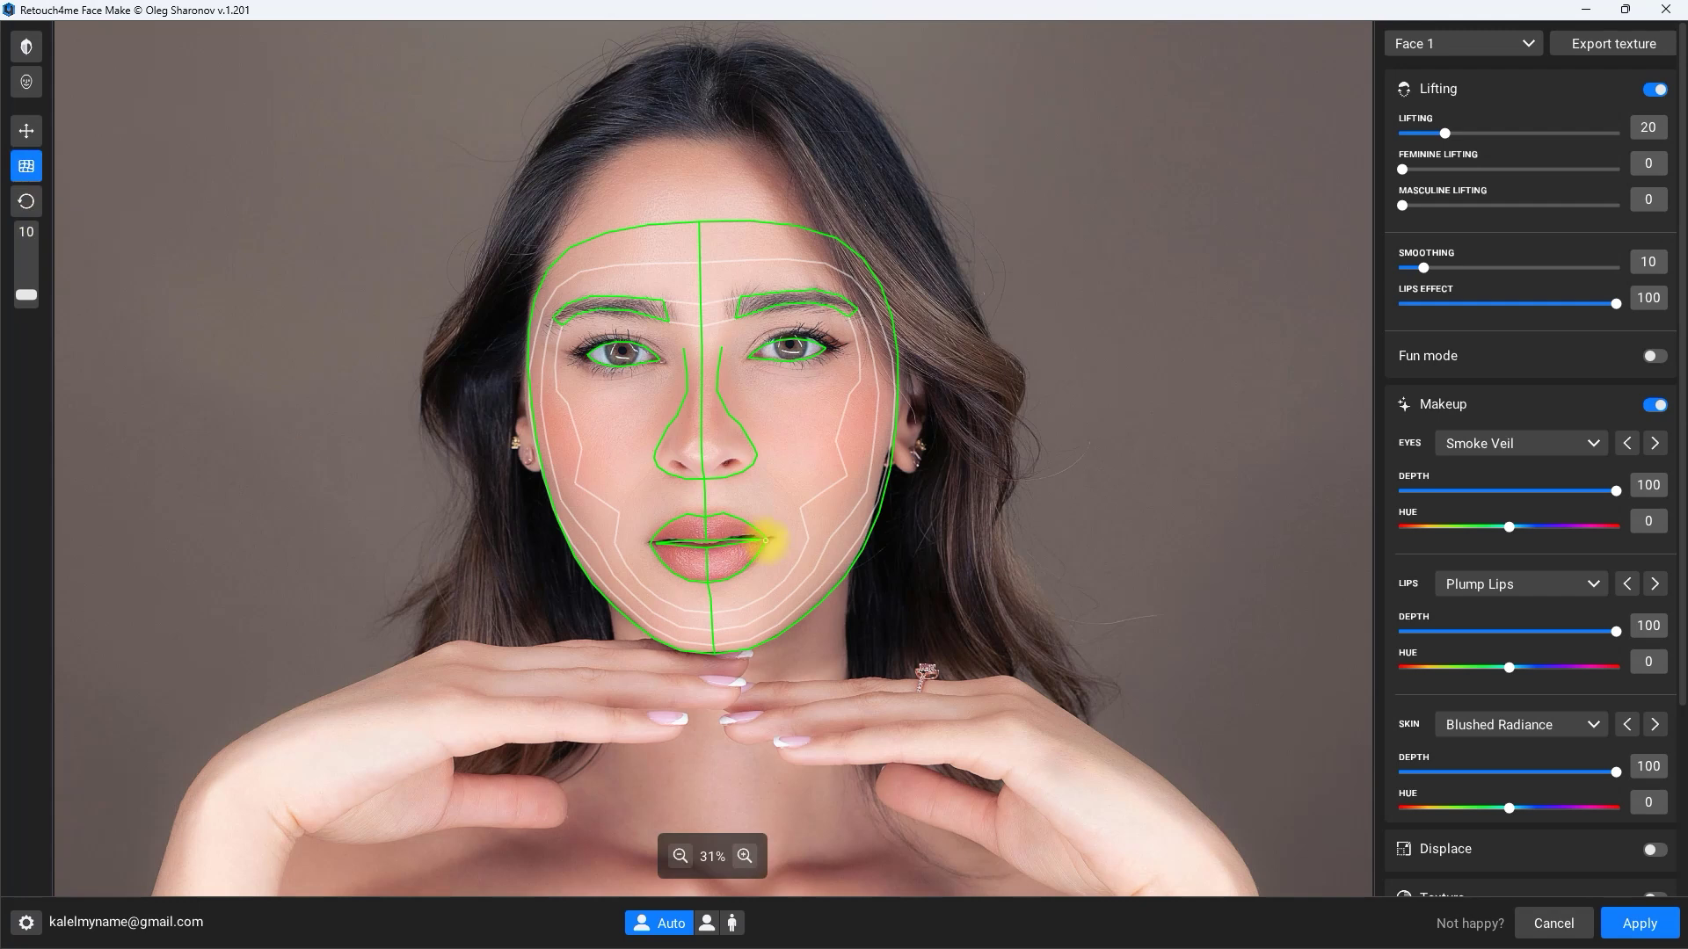
Enlarge the mesh brush to 25, hide the mesh, and set eye makeup to Mocha Drama.
left_click_drag(27, 295, 27, 283)
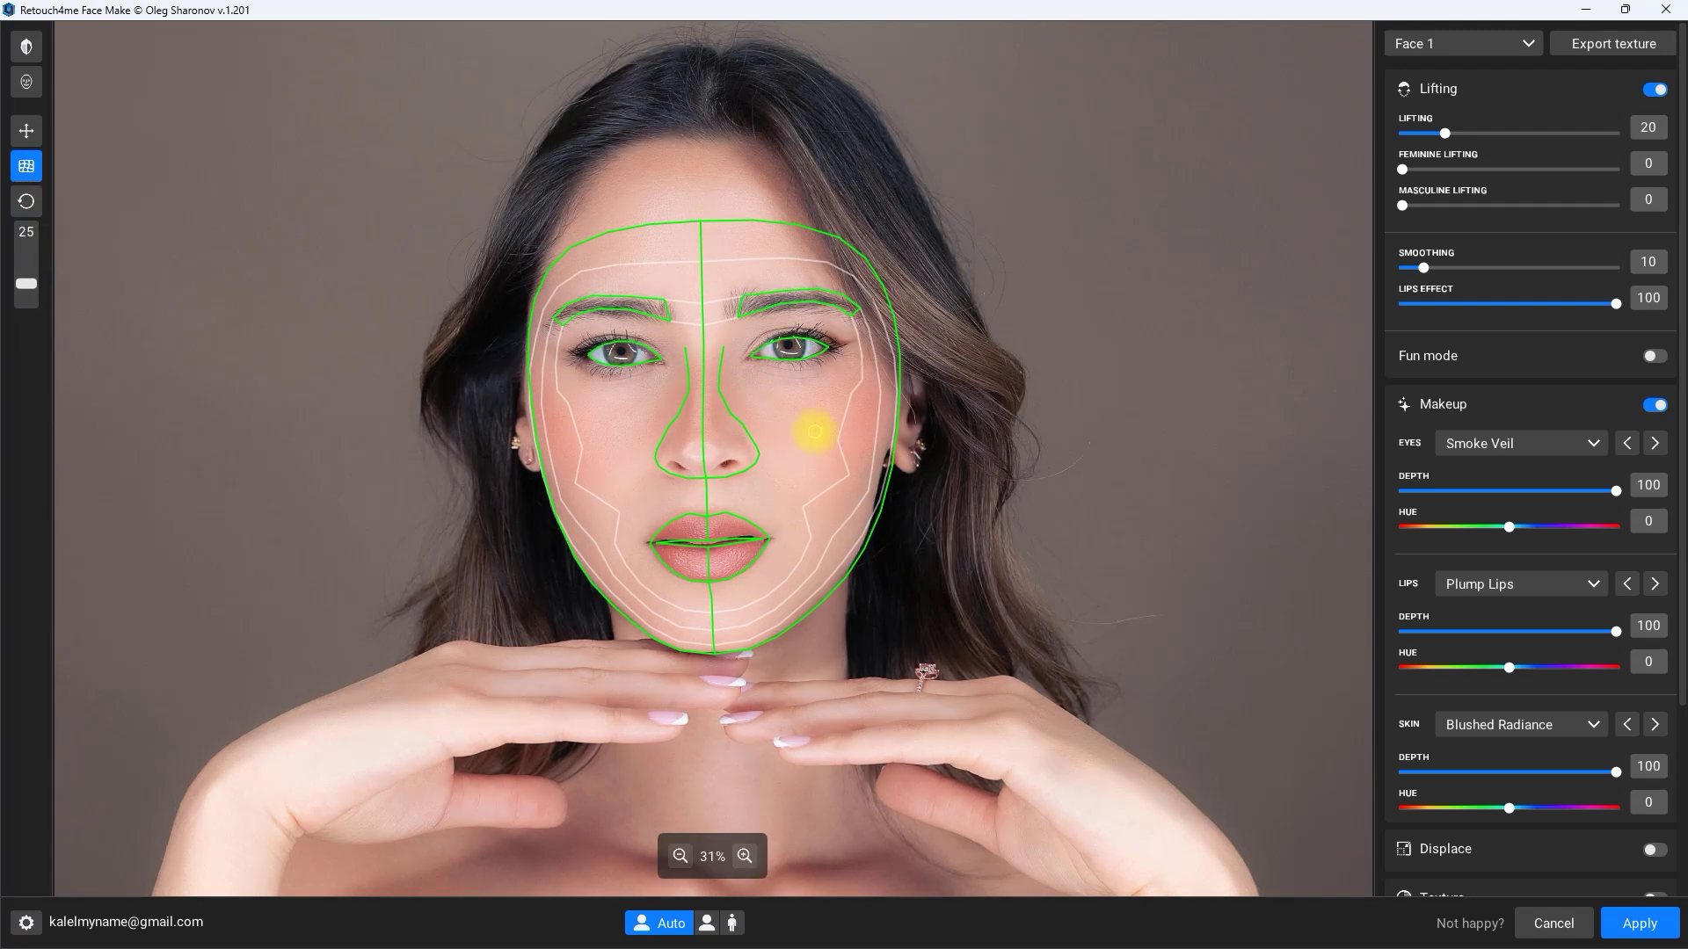
key("Escape")
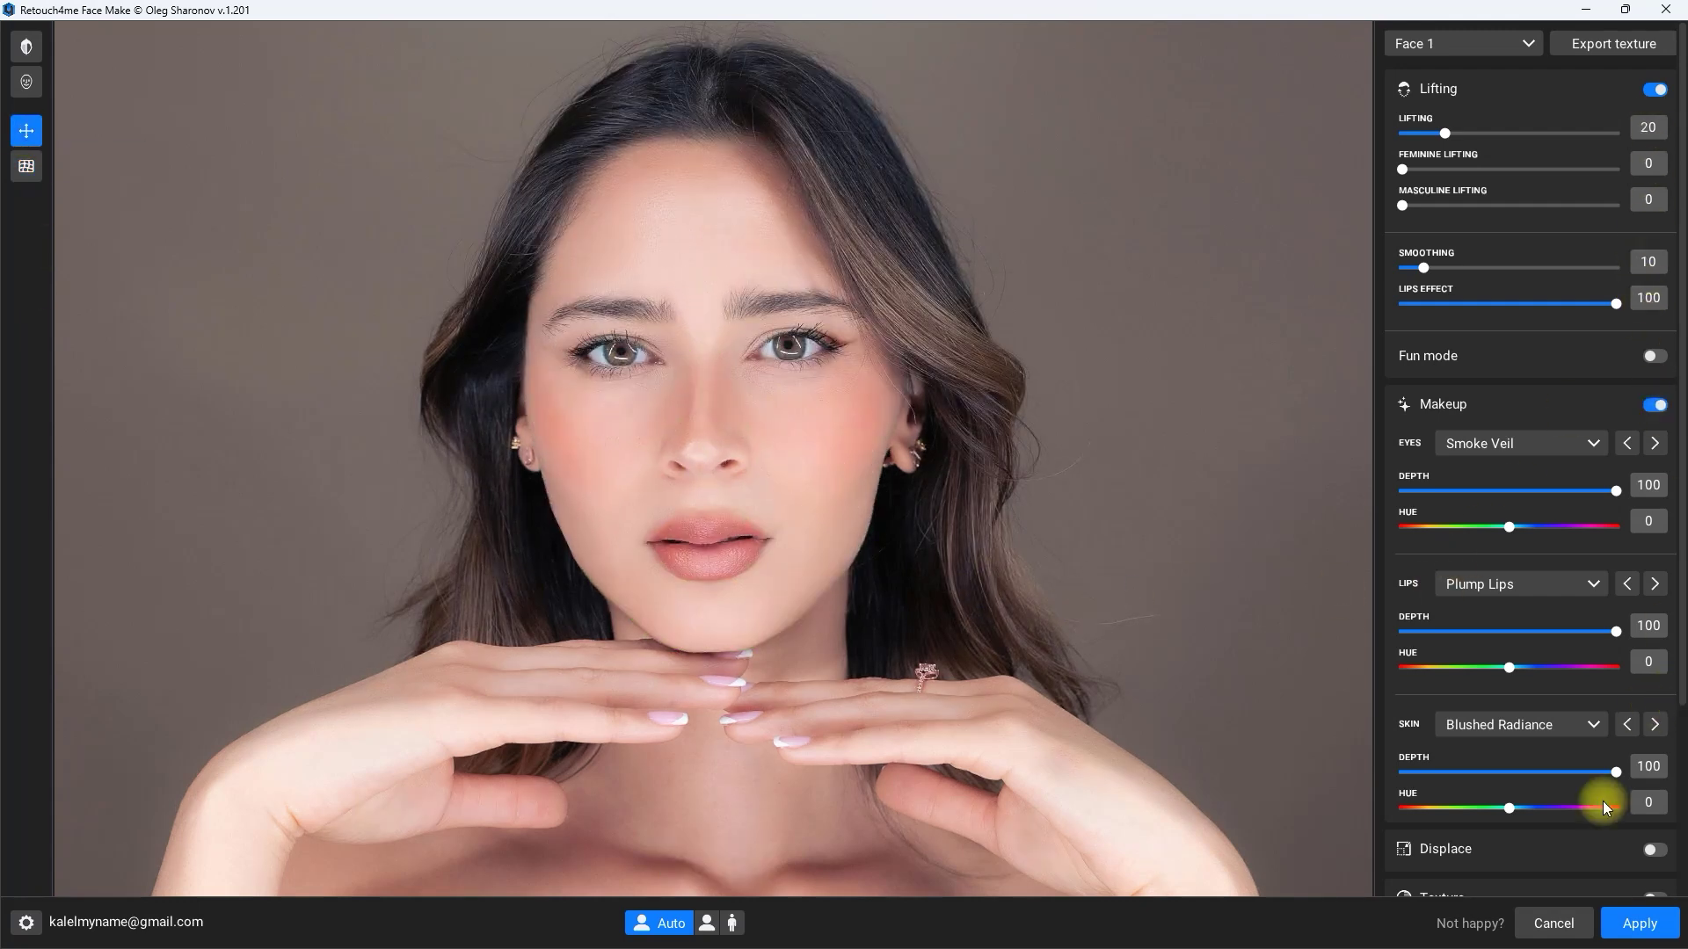
left_click(1658, 446)
left_click(1656, 446)
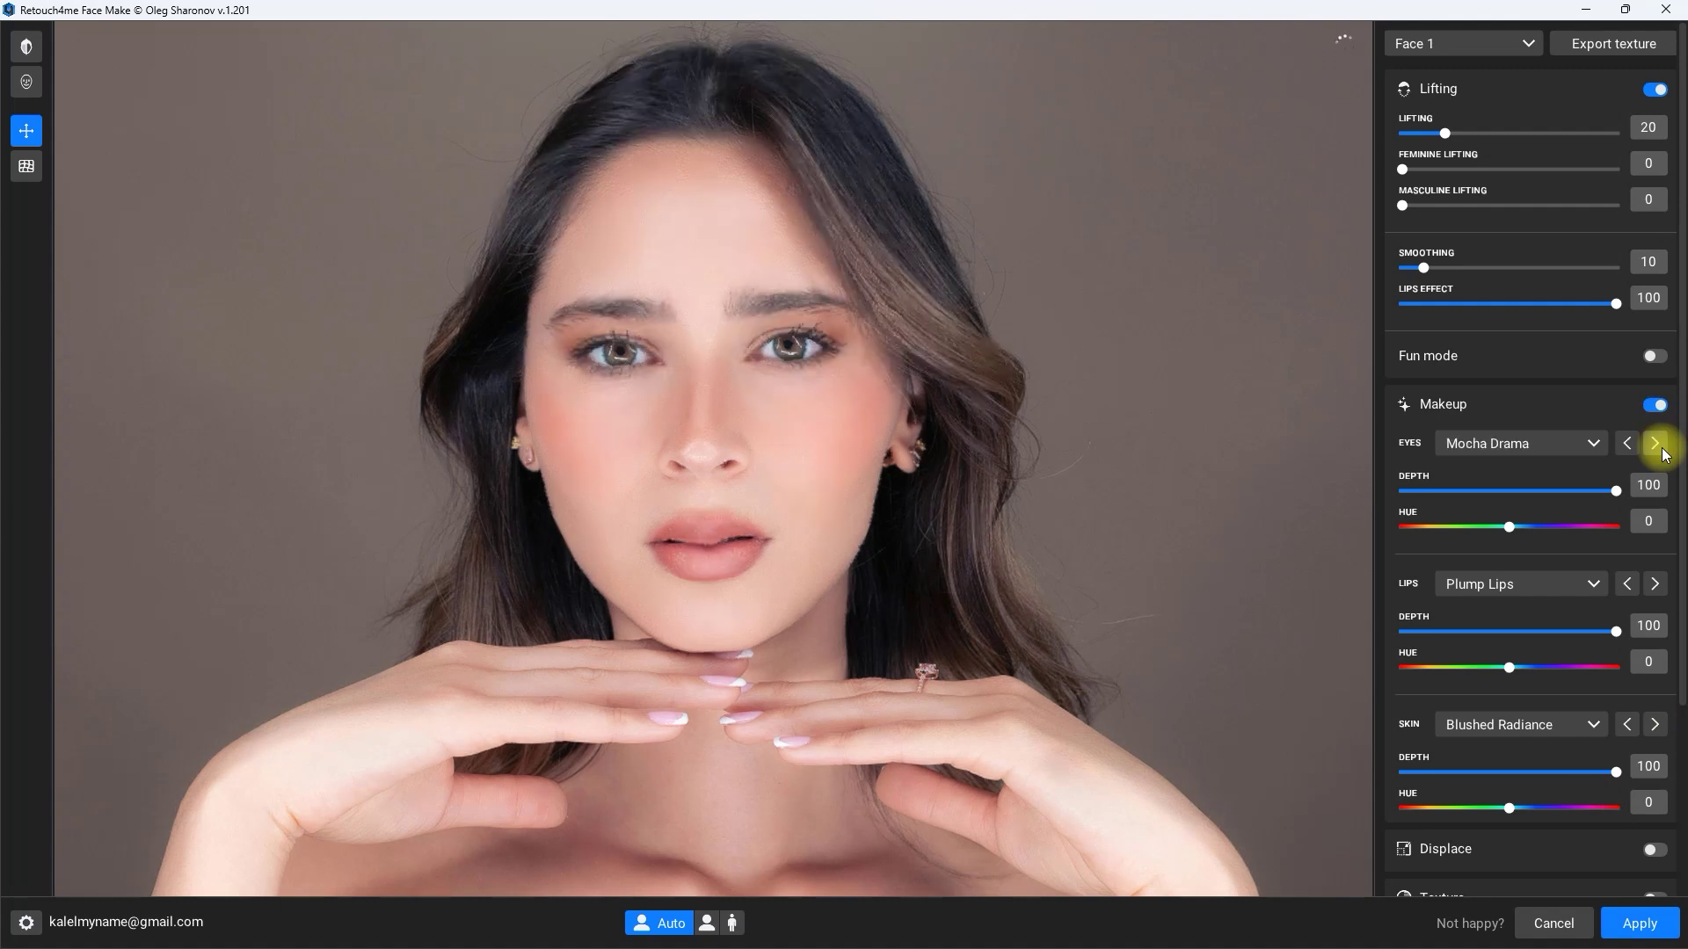
Step the lip makeup to Pure Nude and the skin makeup to Scarlet Contour.
left_click(1656, 585)
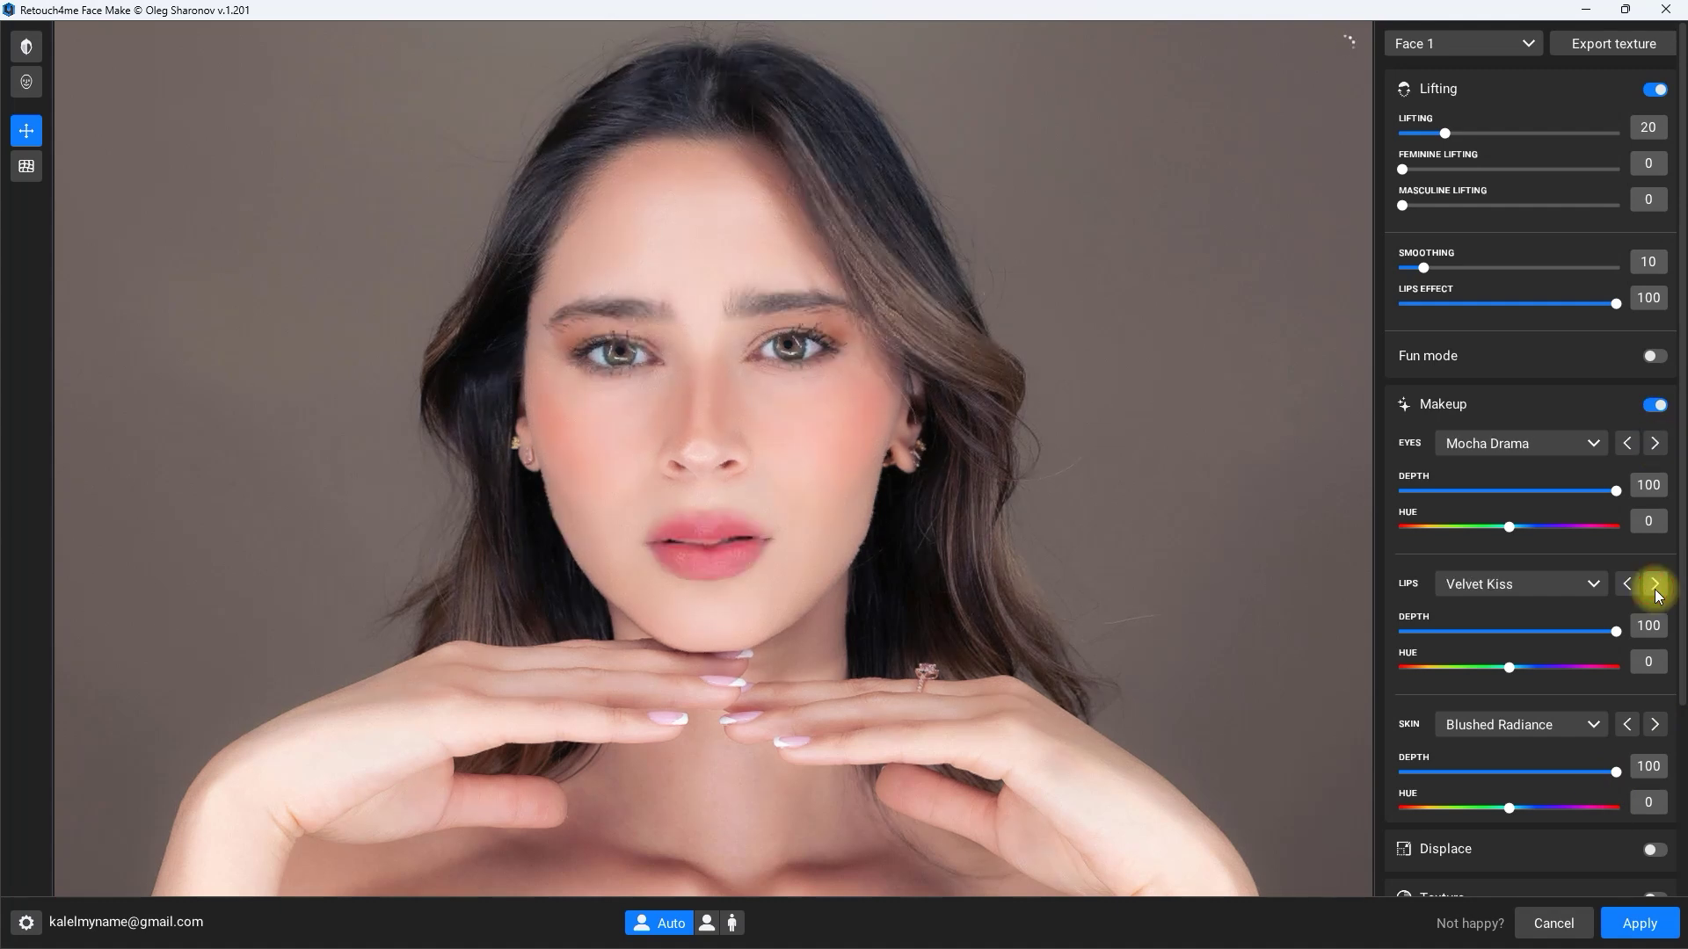
left_click(1656, 586)
left_click(1656, 726)
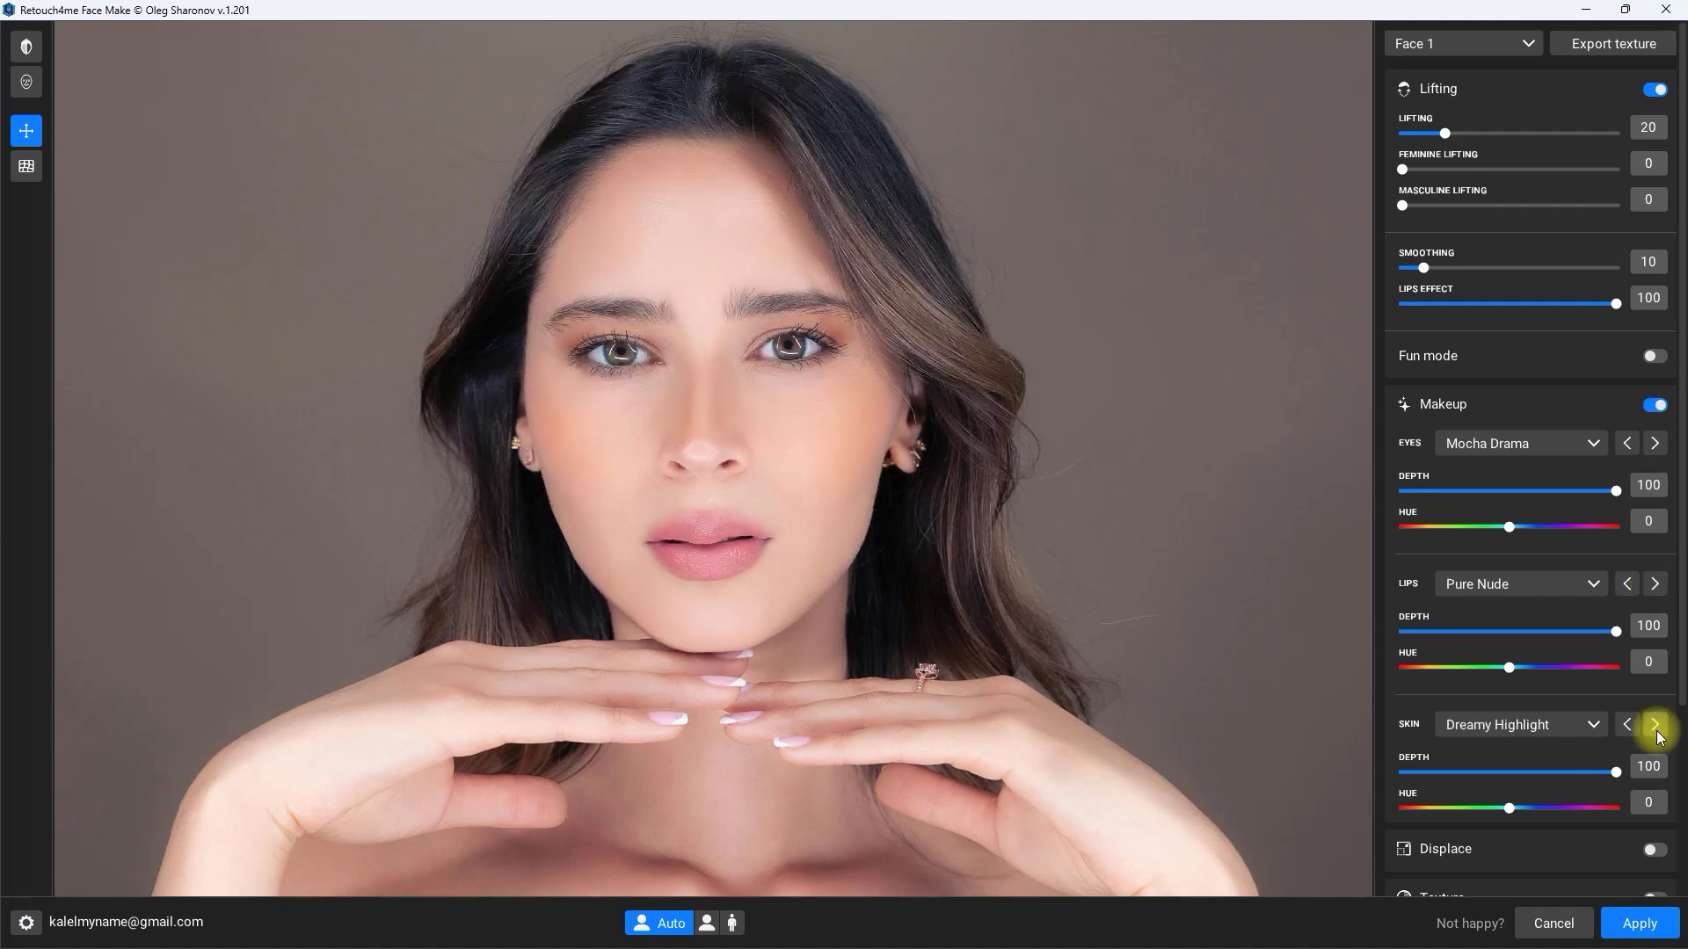
scroll(1627, 773, "down", 3)
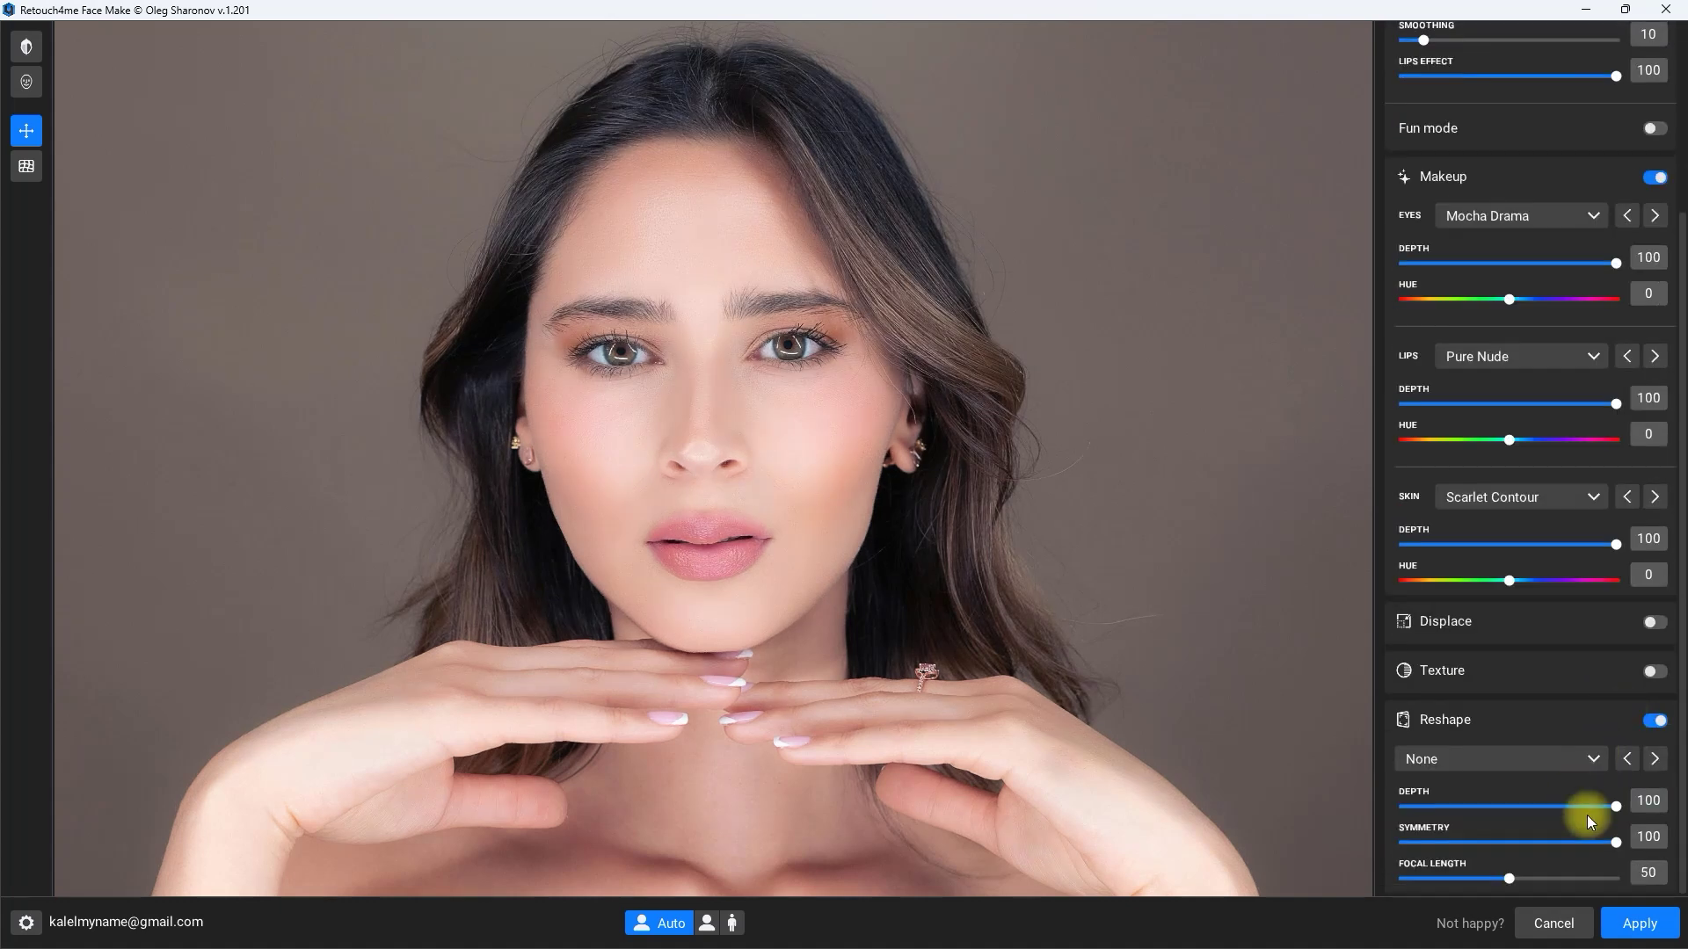
Set Reshape Depth and Symmetry both to 70.
left_click(1553, 803)
left_click_drag(1438, 826, 1551, 825)
left_click(25, 47)
Show and hide the face mesh, then flip between original and edited photo to compare.
left_click(26, 49)
left_click(26, 166)
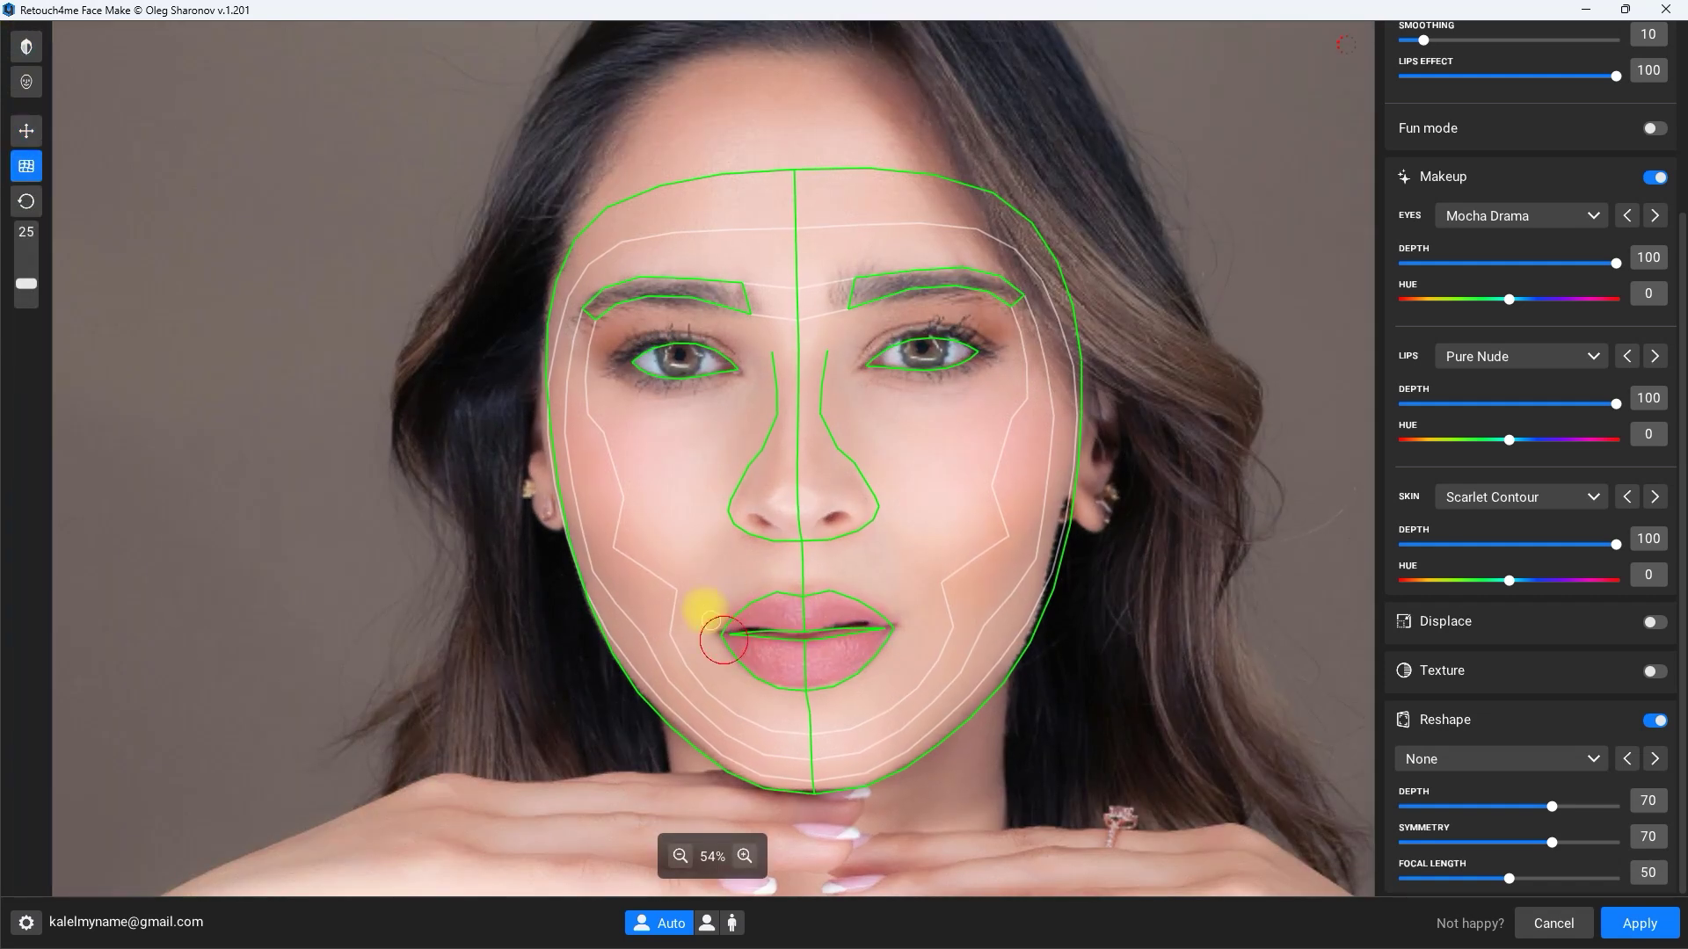
left_click(26, 130)
left_click(27, 48)
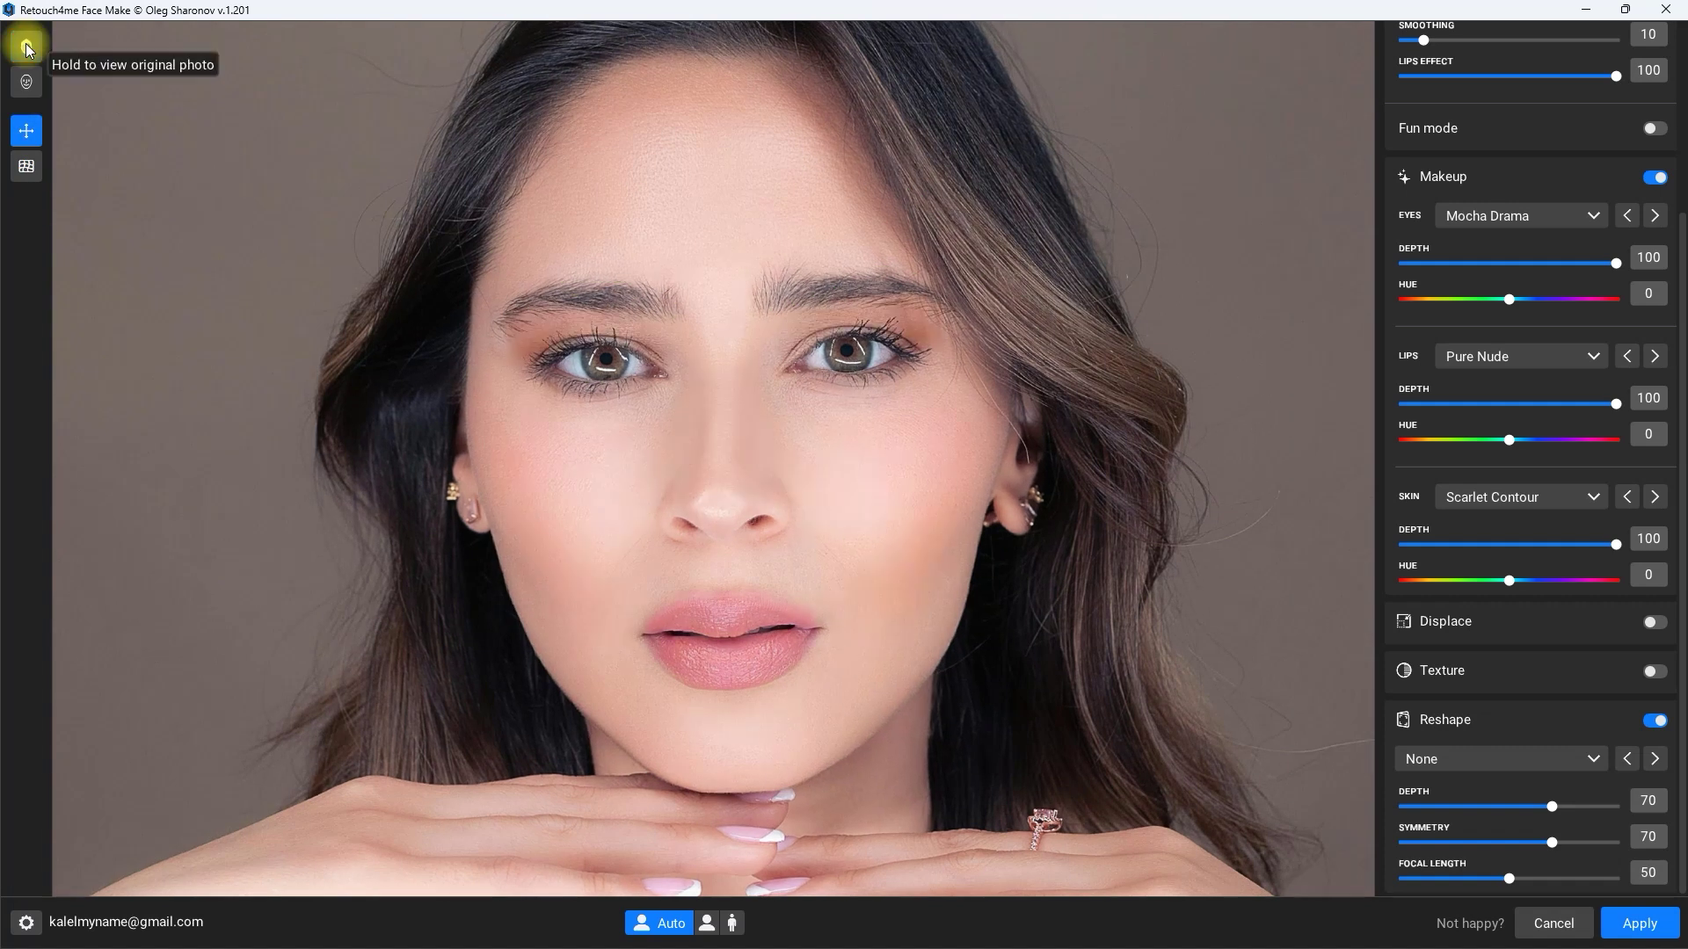
left_click(27, 48)
left_click(26, 49)
left_click(26, 48)
left_click(26, 48)
left_click(26, 49)
left_click(27, 49)
left_click(26, 49)
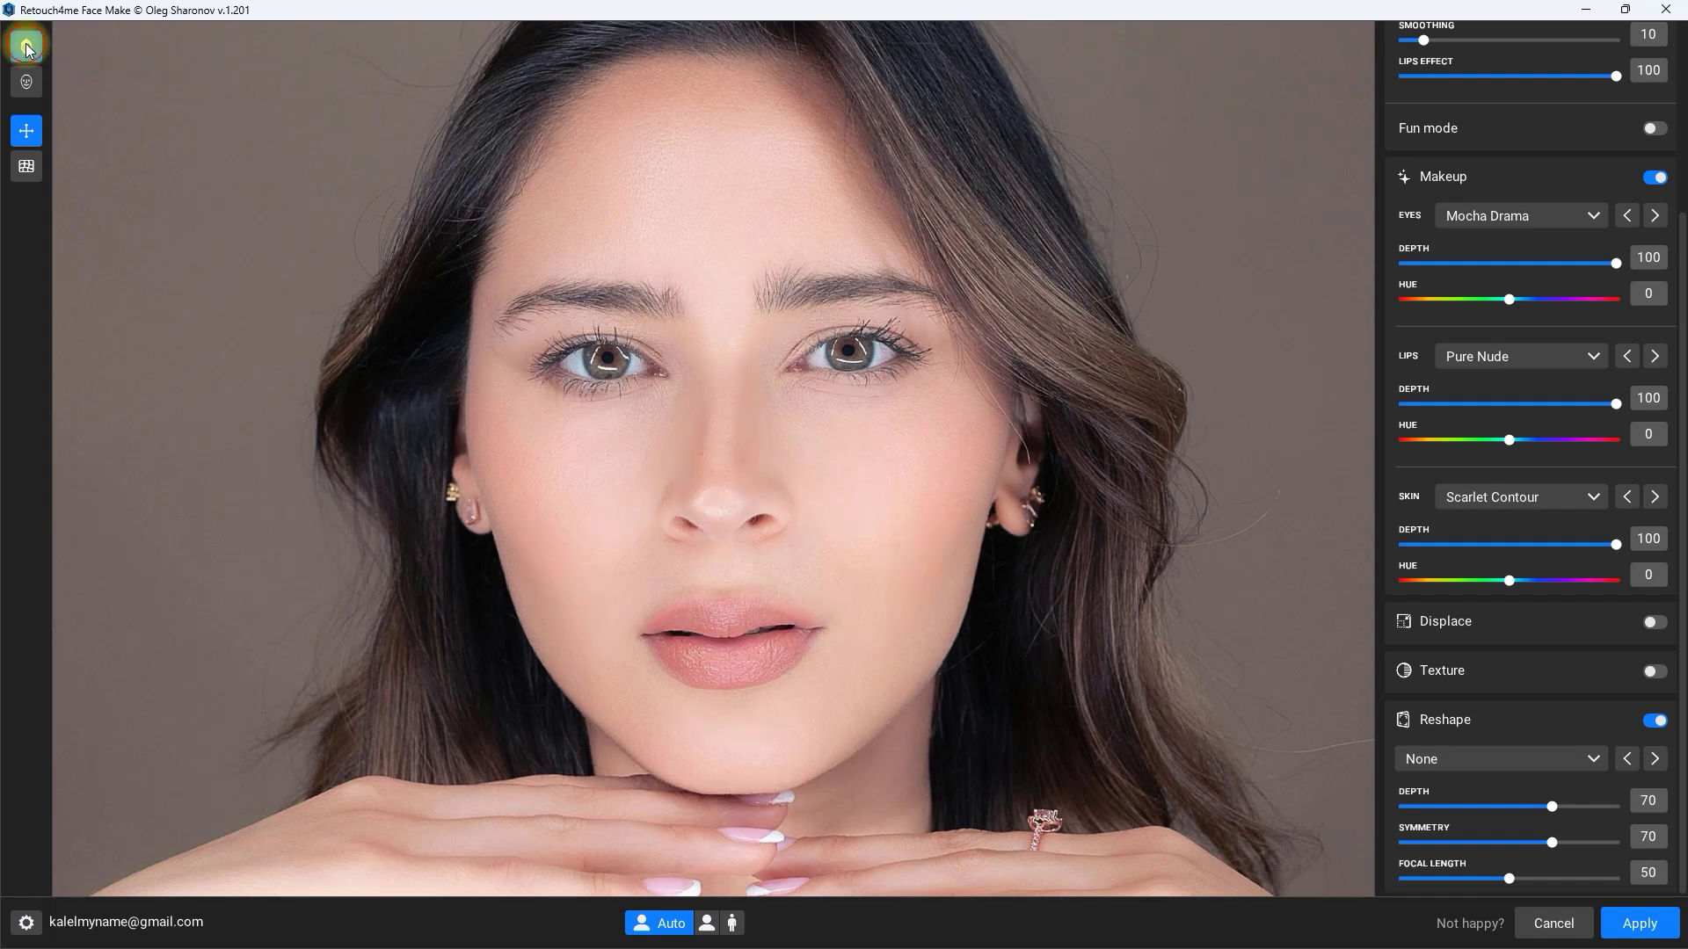
Drop Lips Effect to 0, compare with the original, and apply the retouch.
scroll(1627, 414, "up", 3)
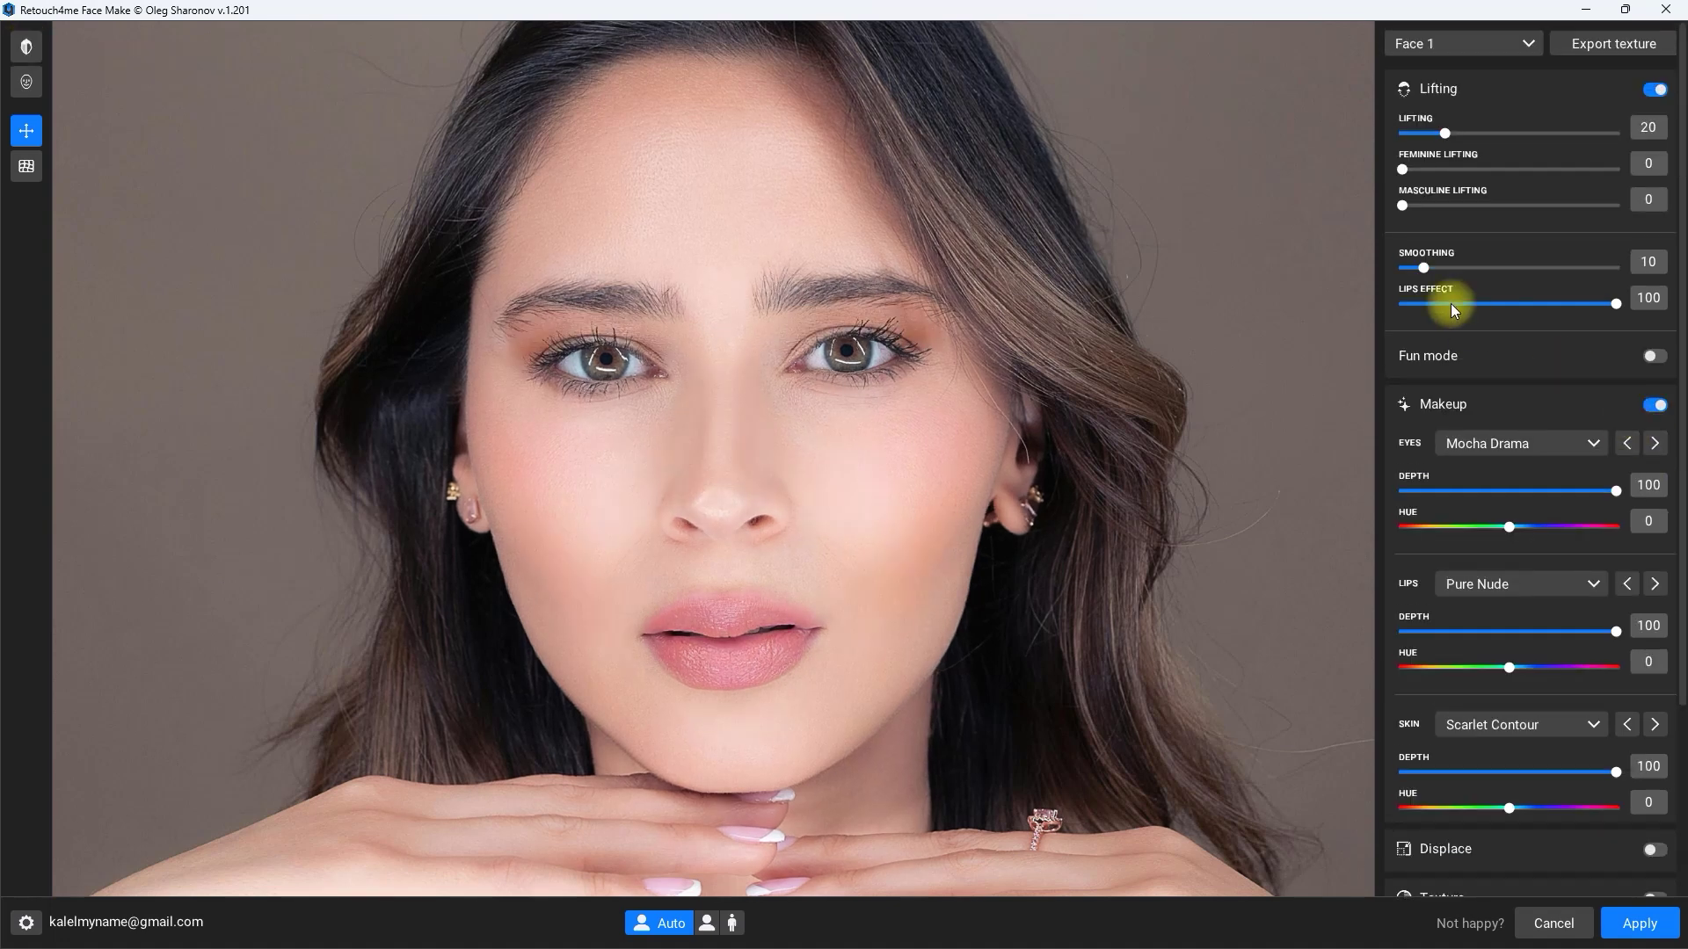
left_click_drag(1615, 303, 1488, 304)
left_click(26, 49)
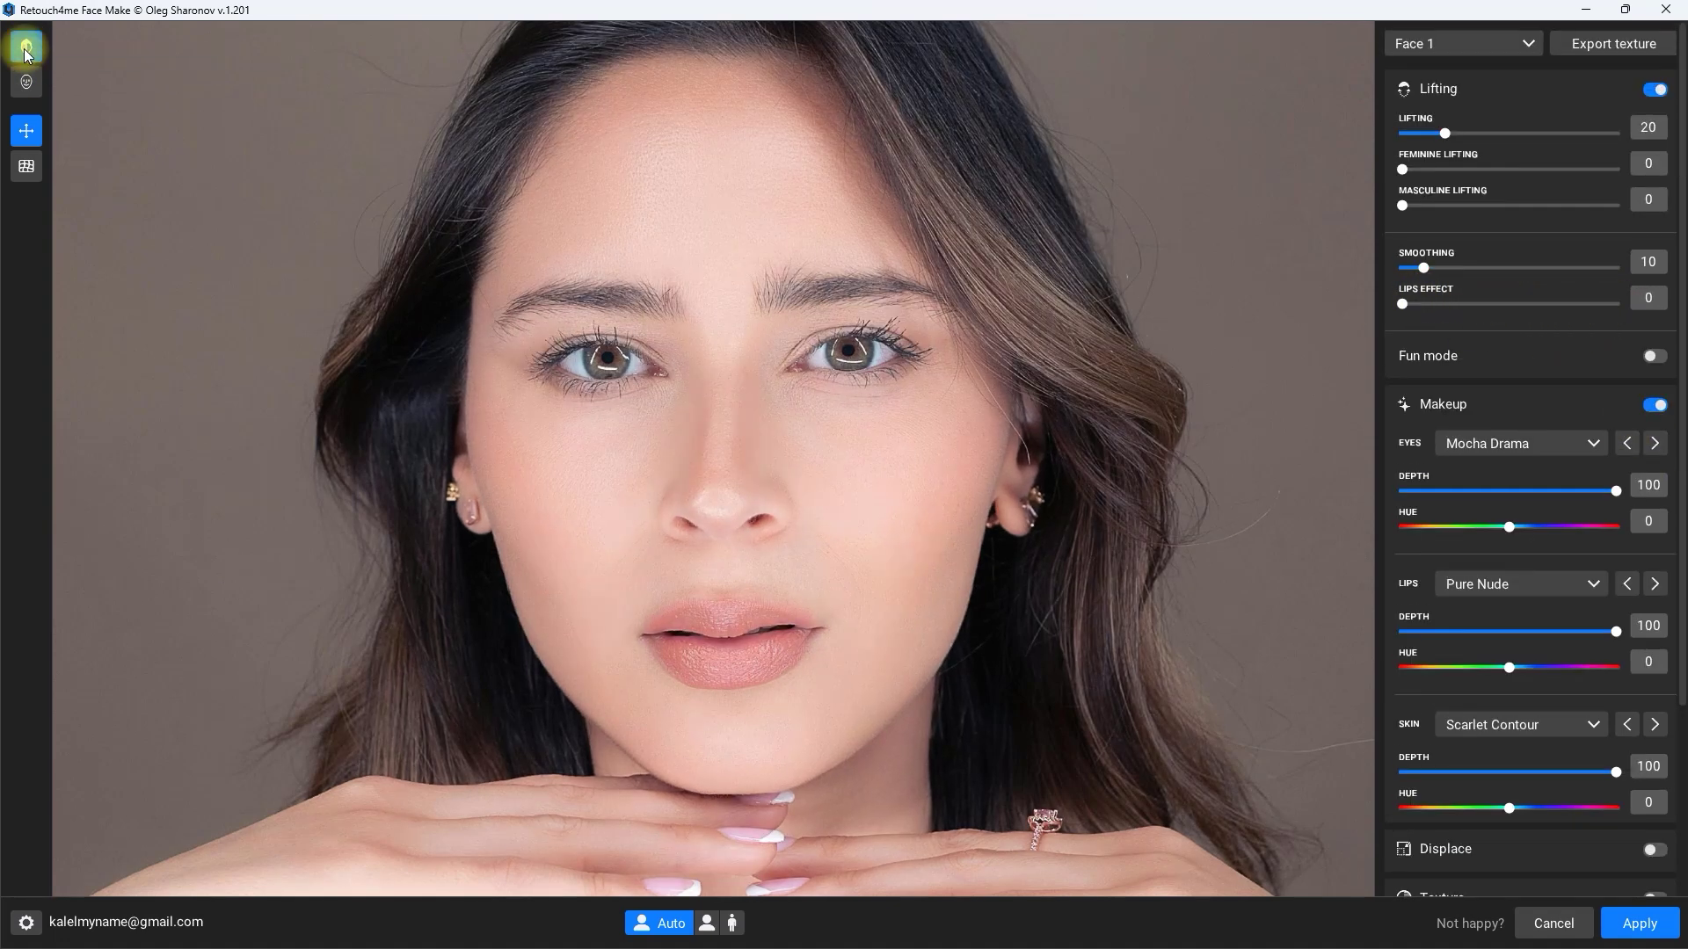
left_click(26, 48)
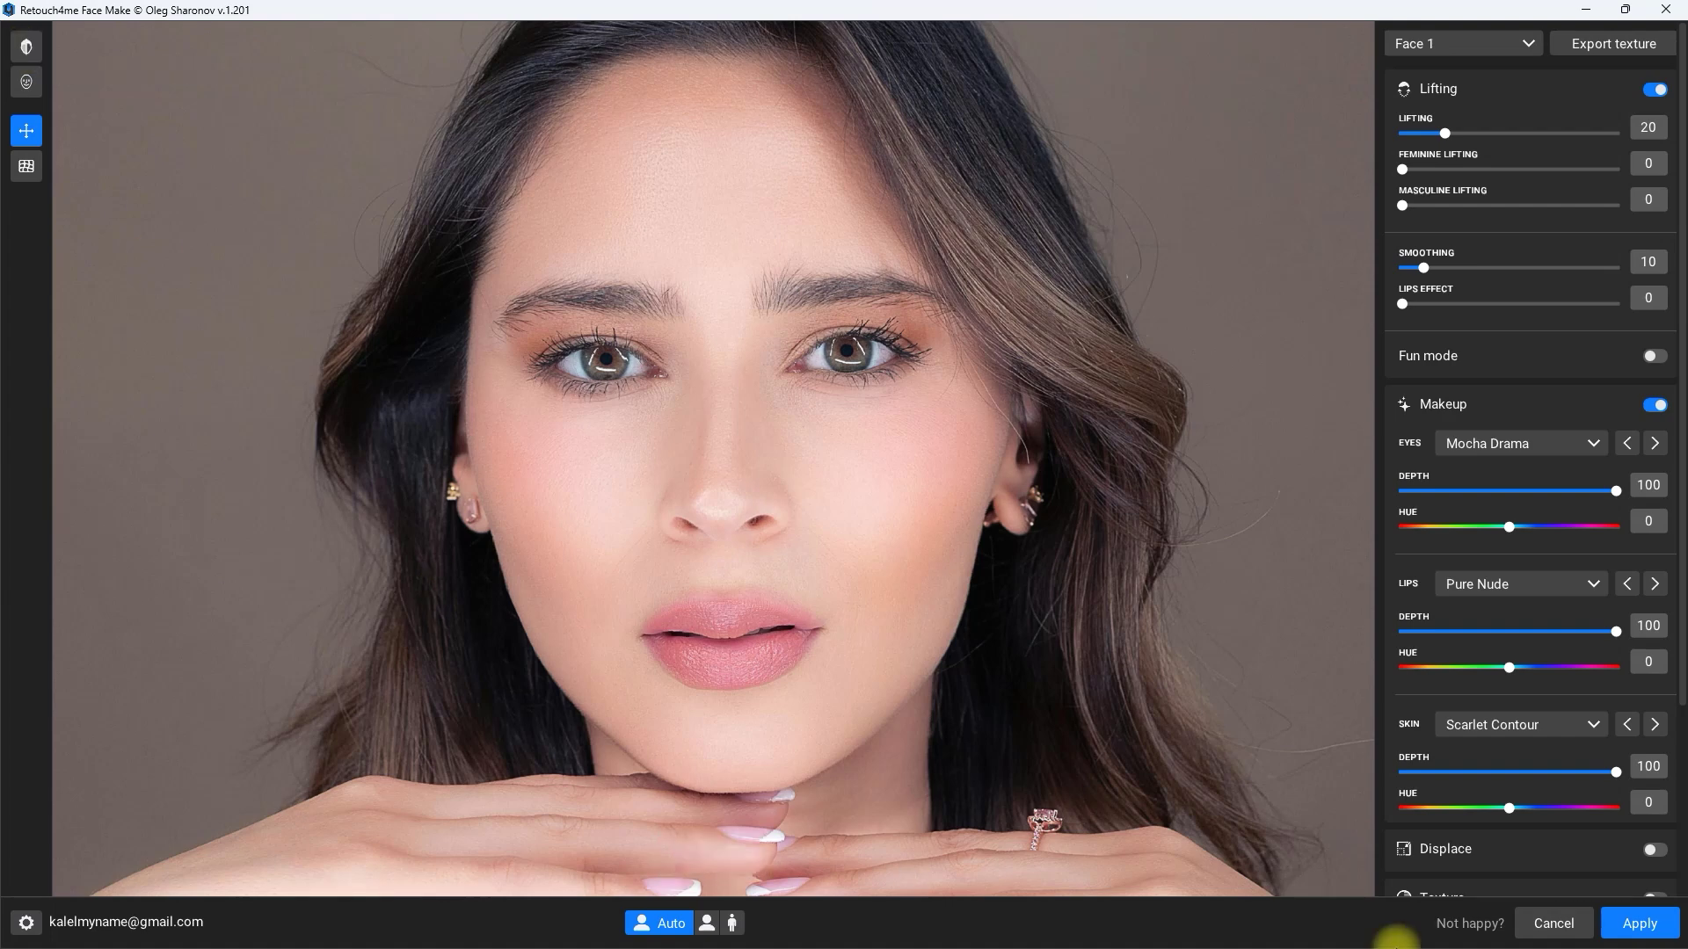
left_click(1670, 927)
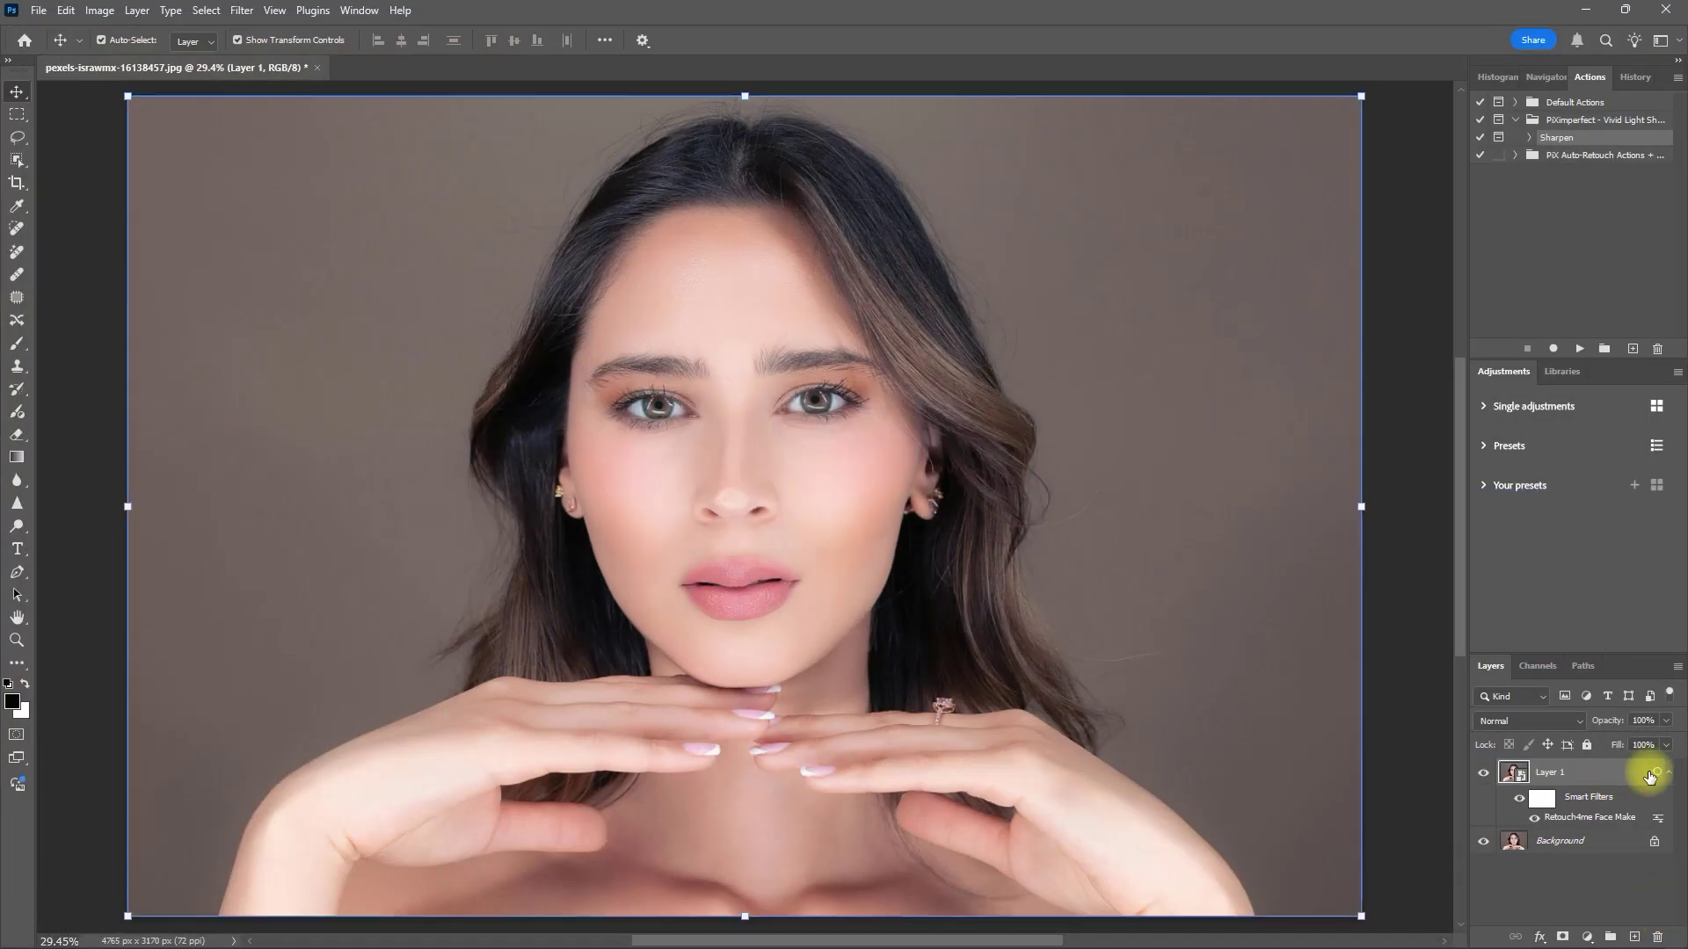
left_click(1484, 772)
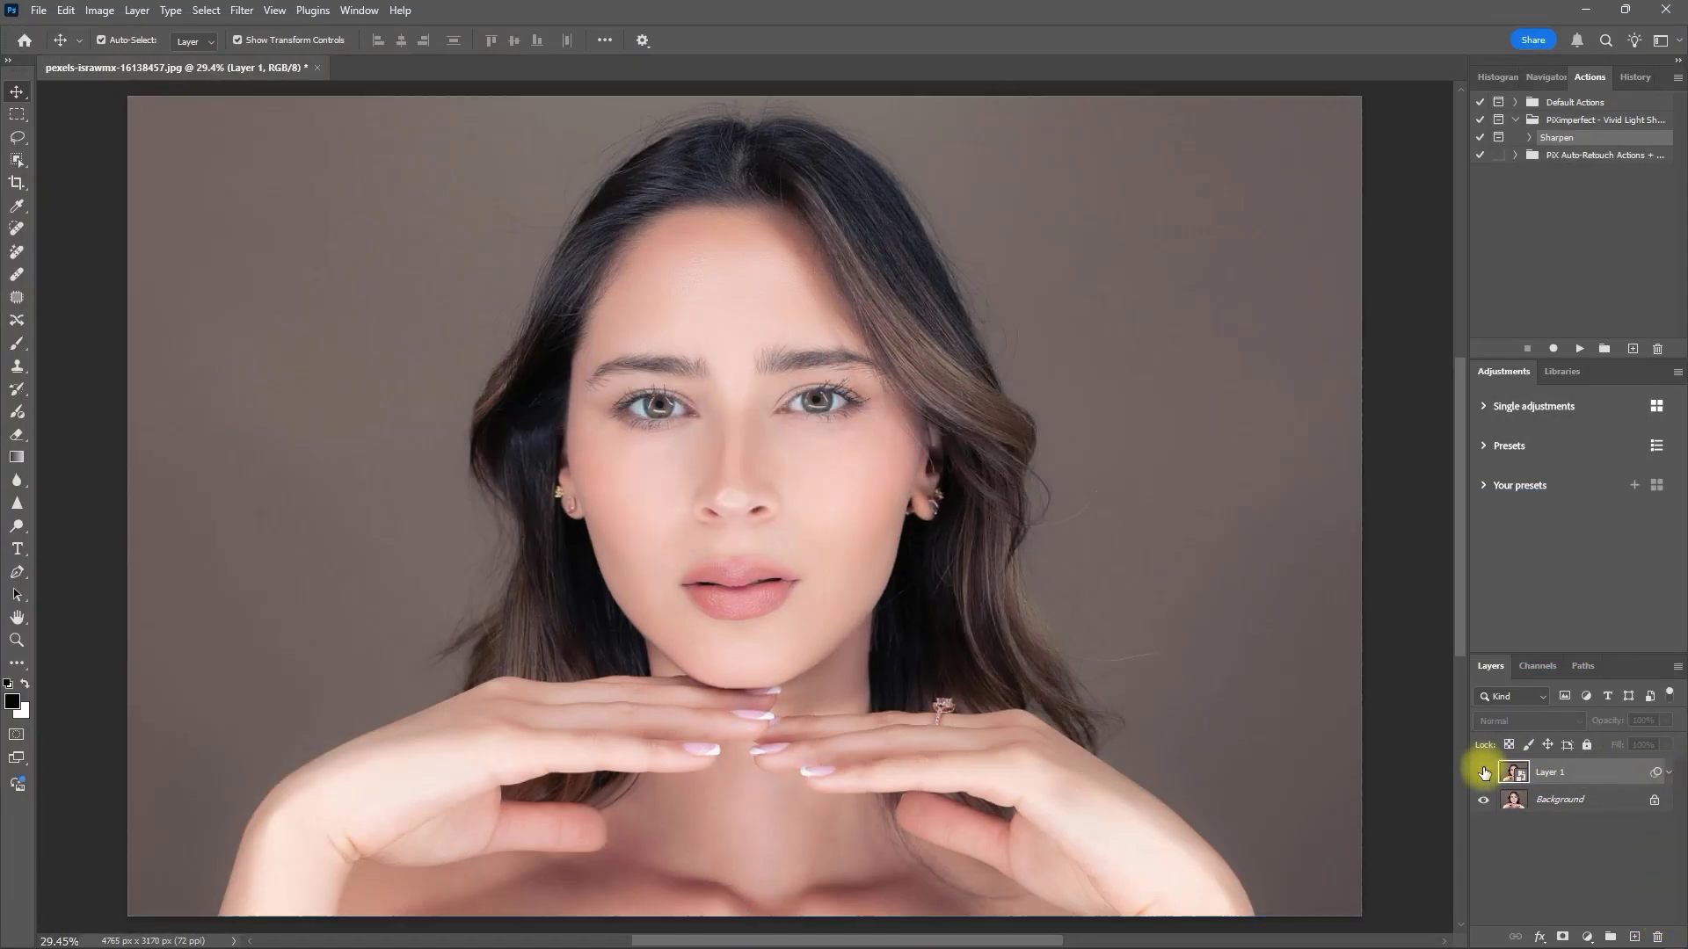
left_click(1484, 772)
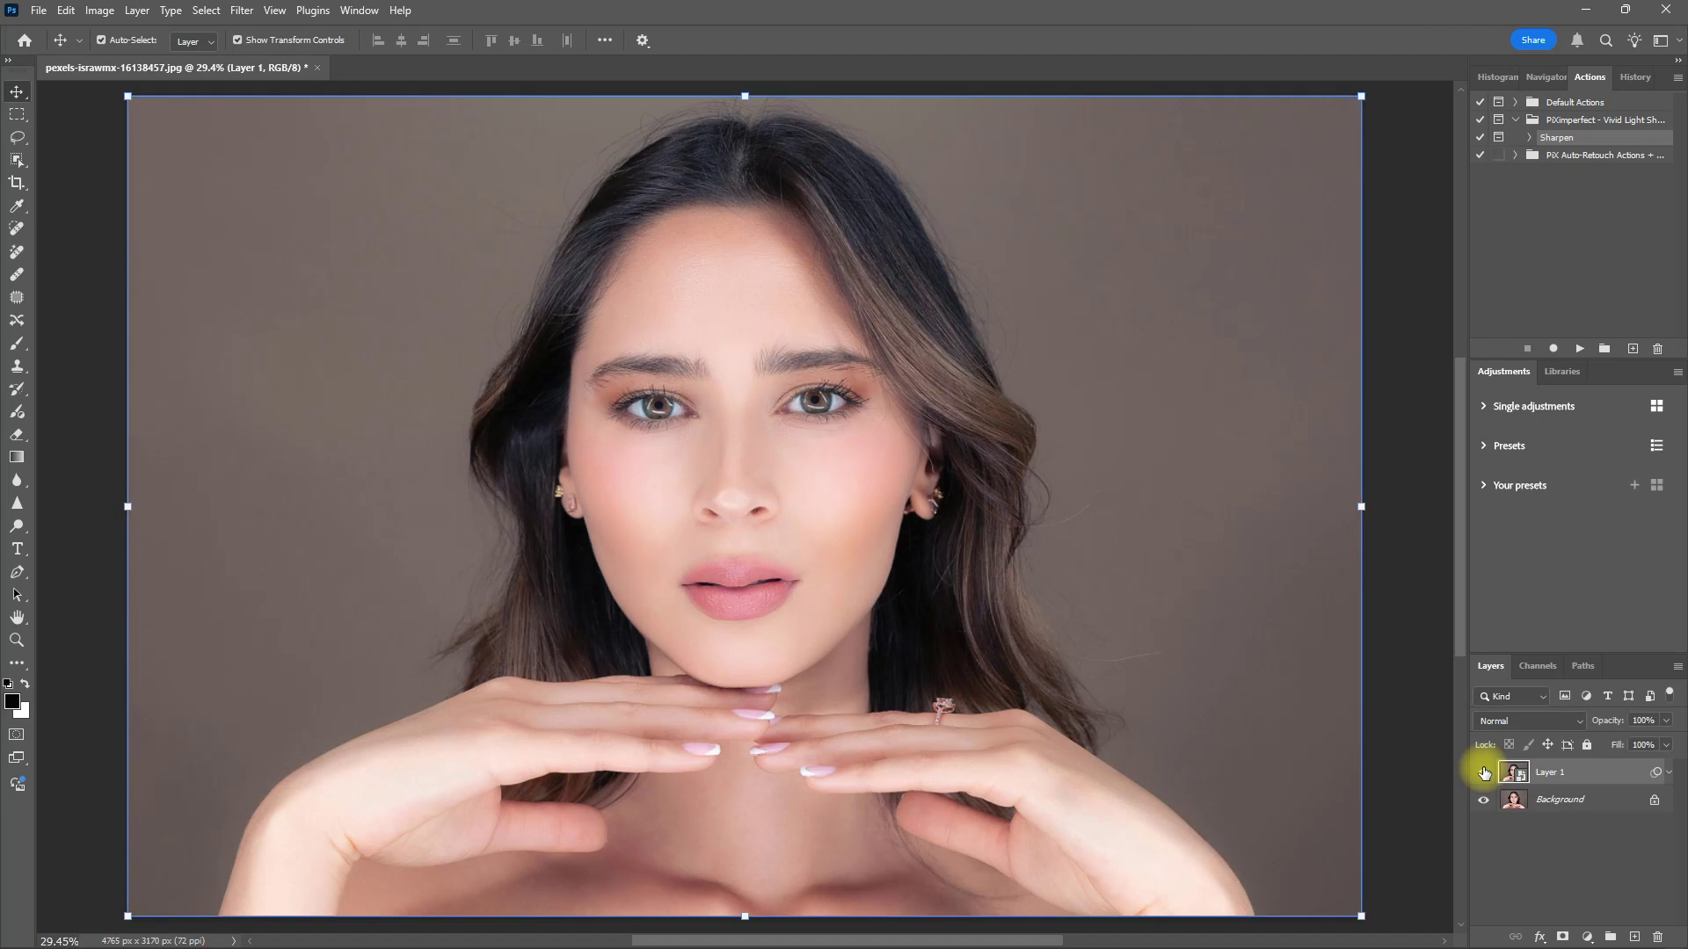
left_click(1484, 772)
left_click(1484, 771)
left_click(1484, 772)
left_click(1484, 772)
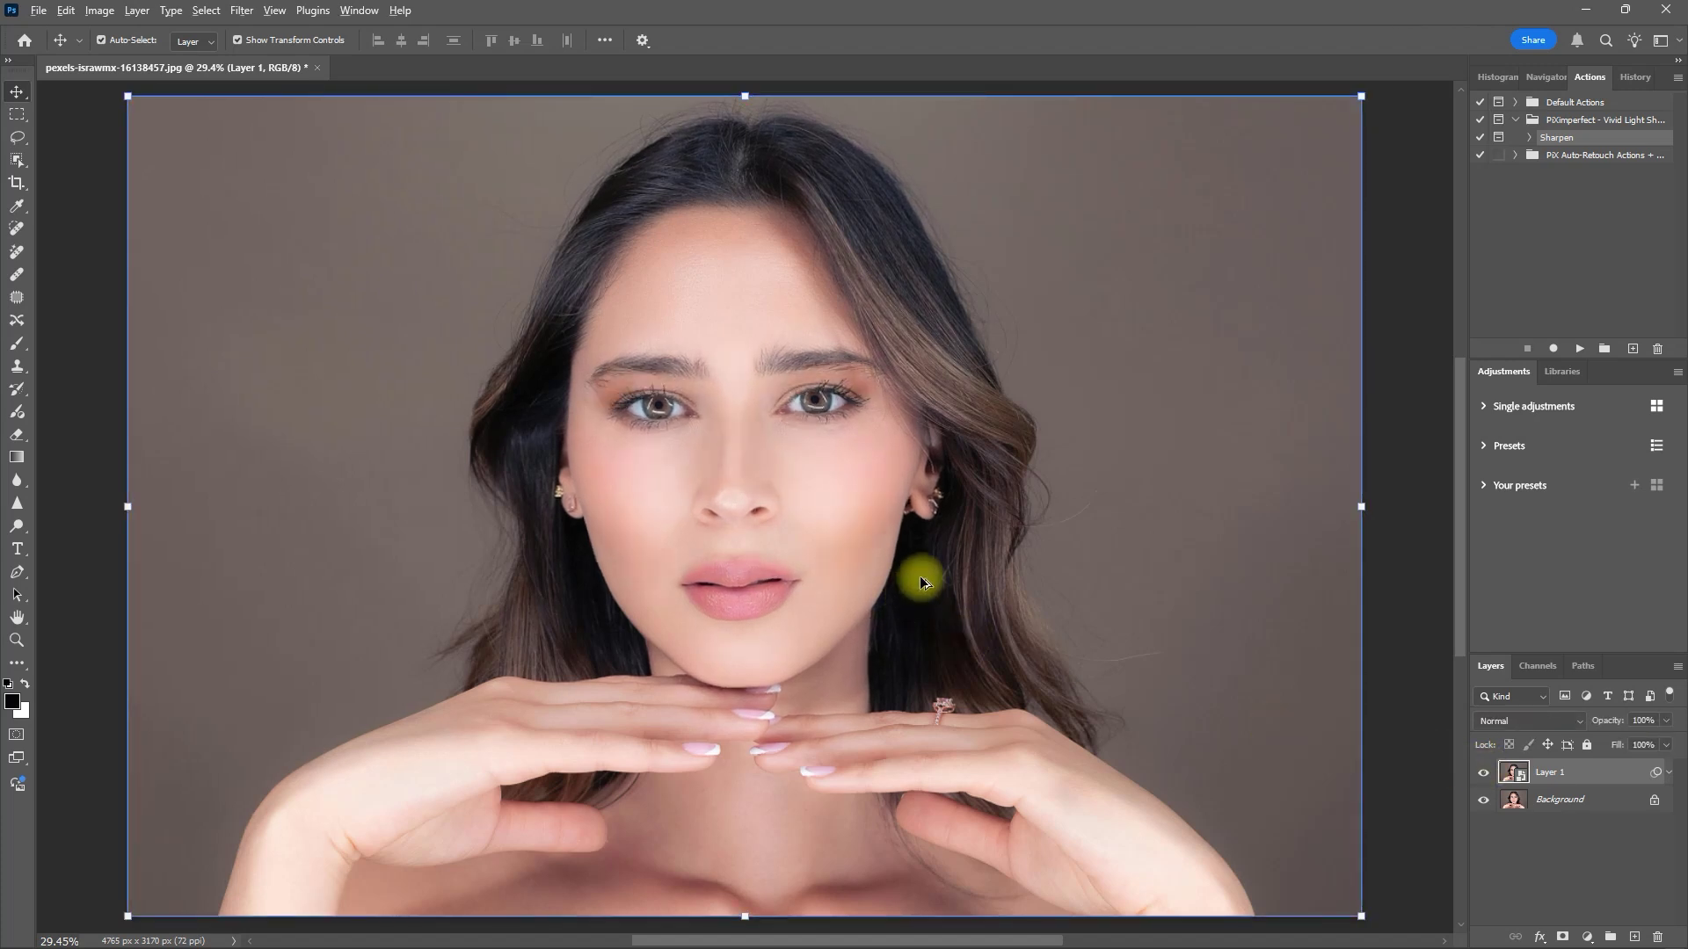
scroll(919, 576, "up", 3)
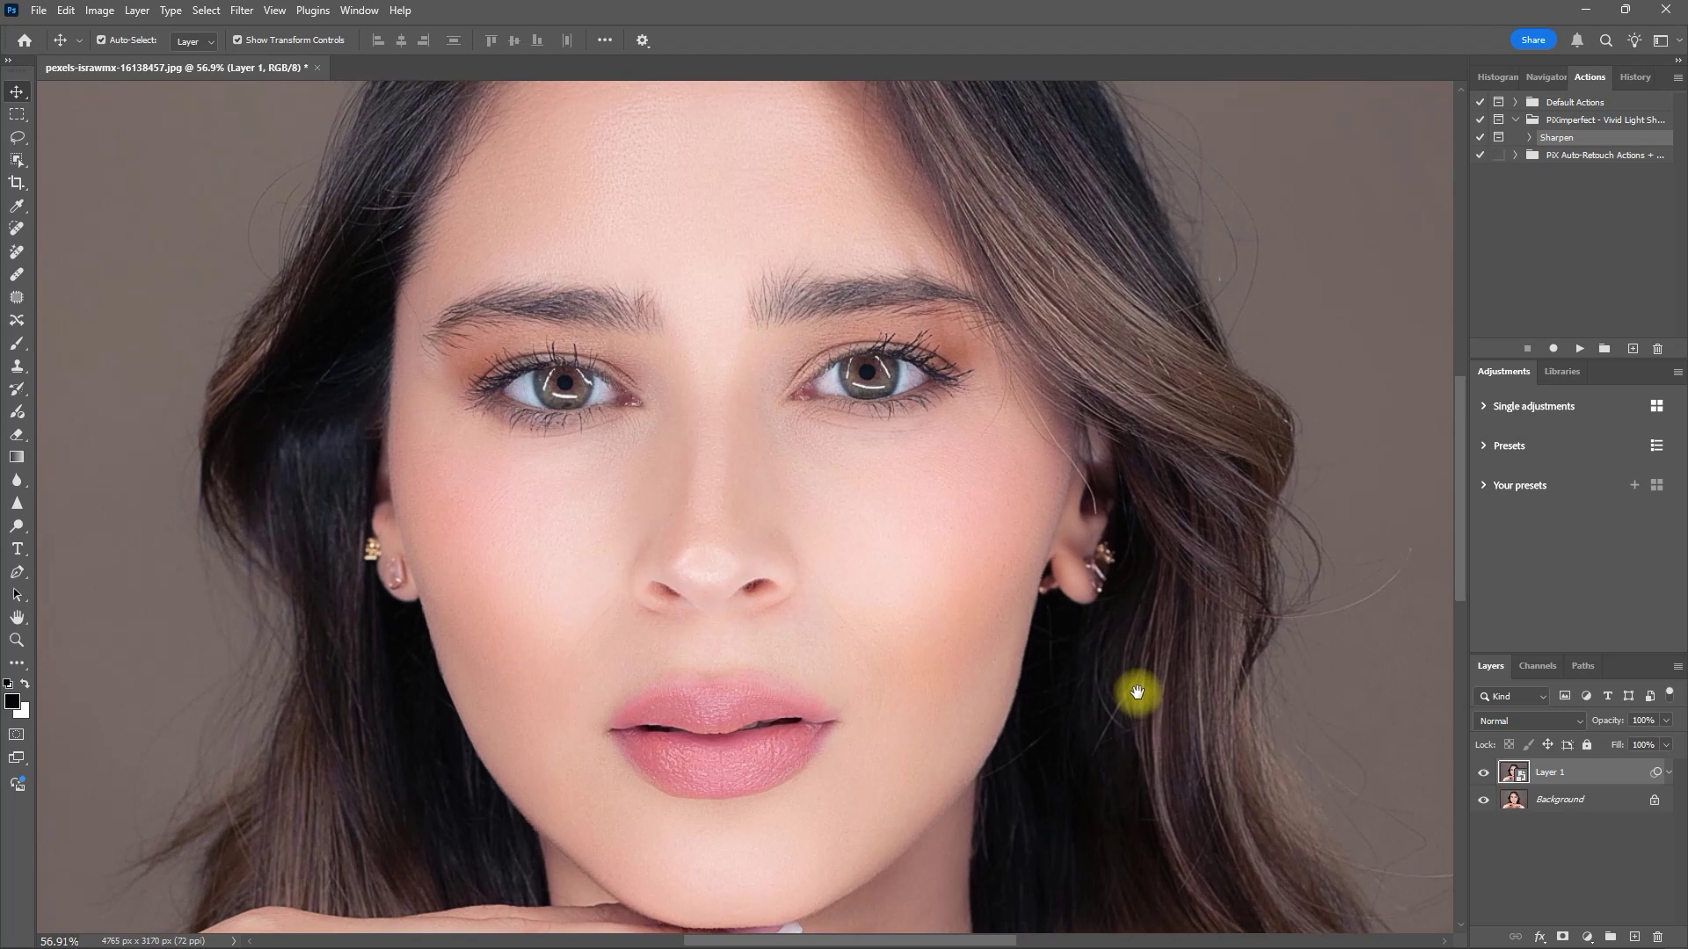
left_click(1483, 773)
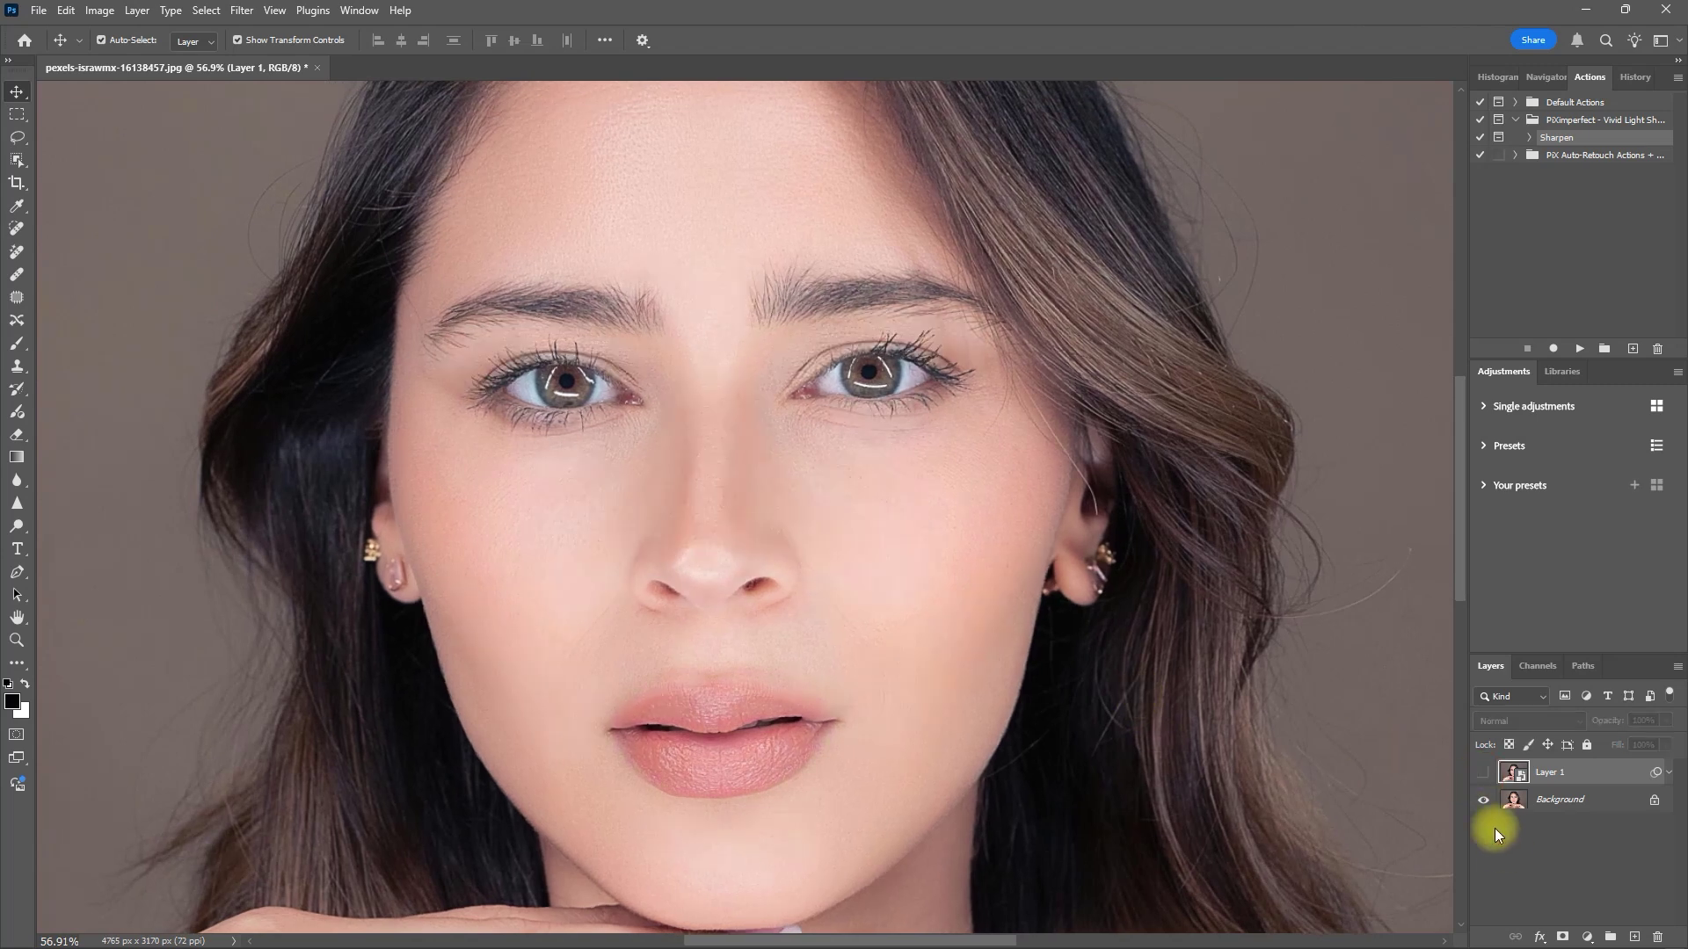
left_click(1483, 772)
left_click(1482, 773)
left_click(1483, 773)
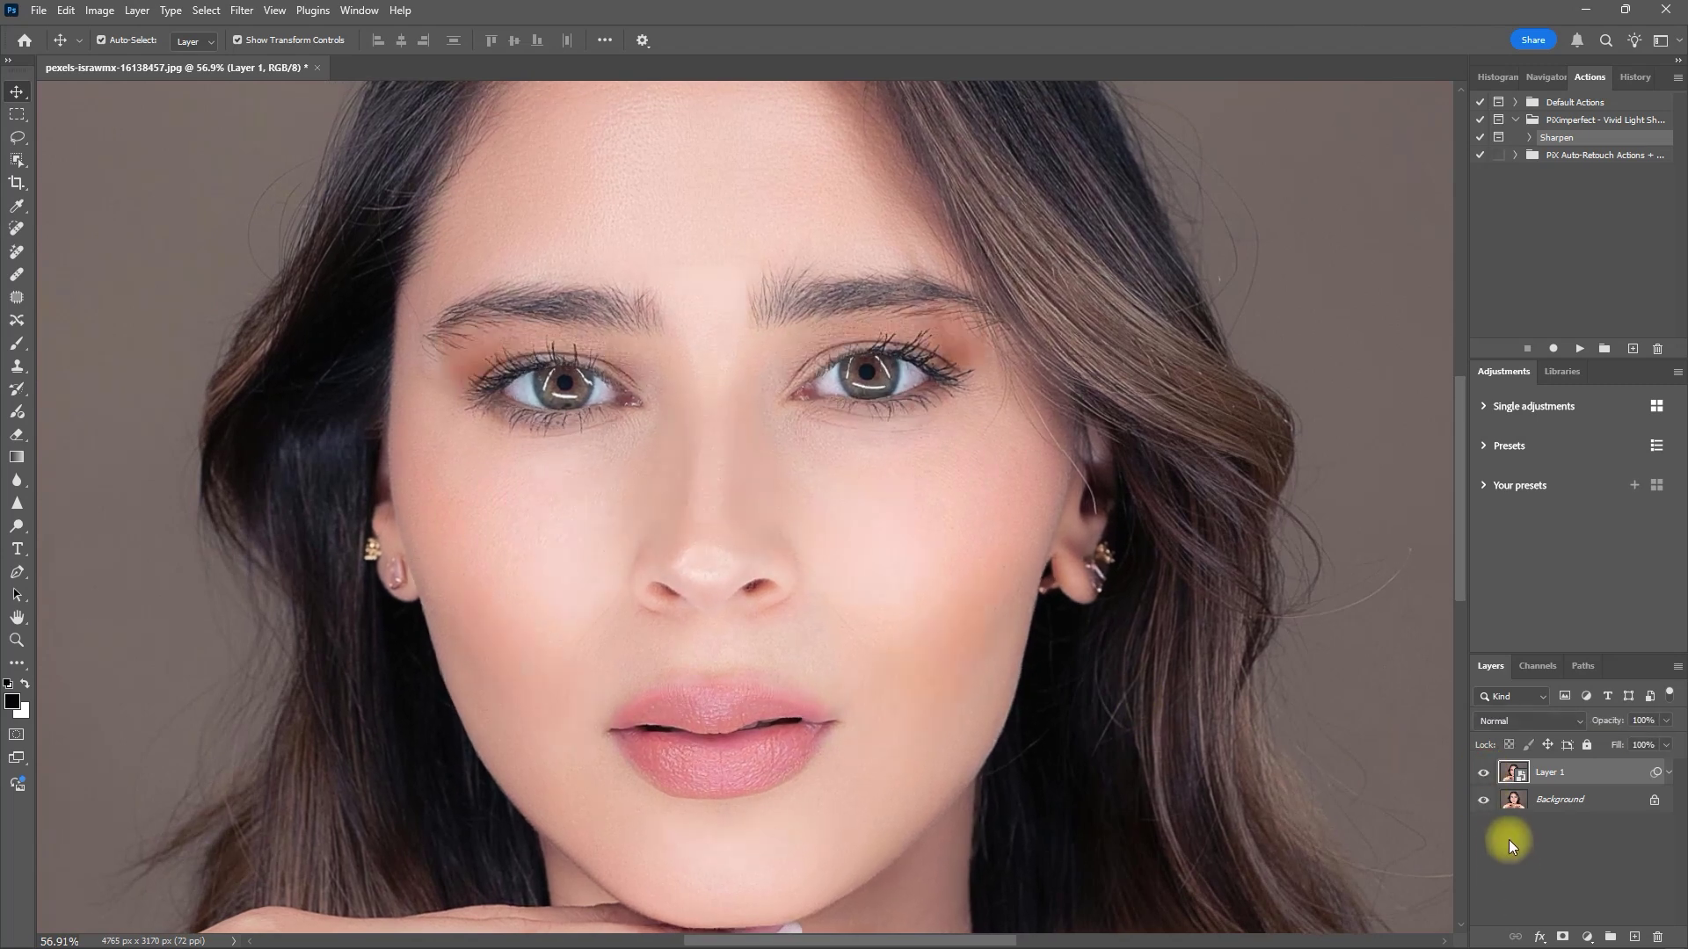
left_click(1483, 773)
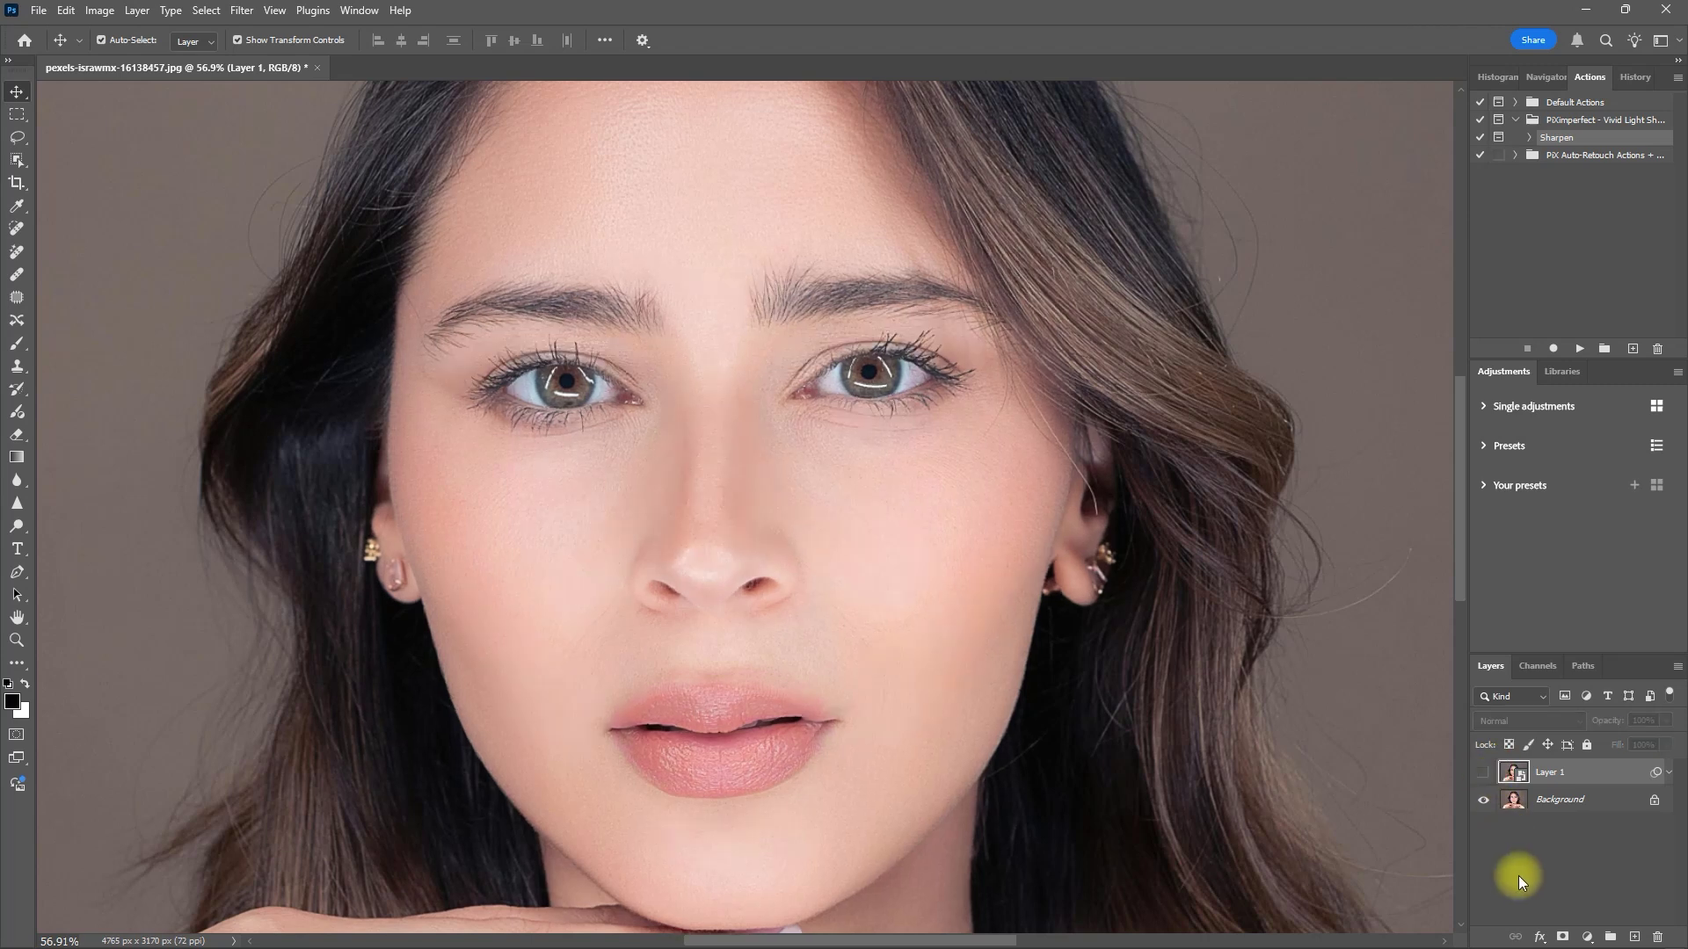
left_click(1484, 773)
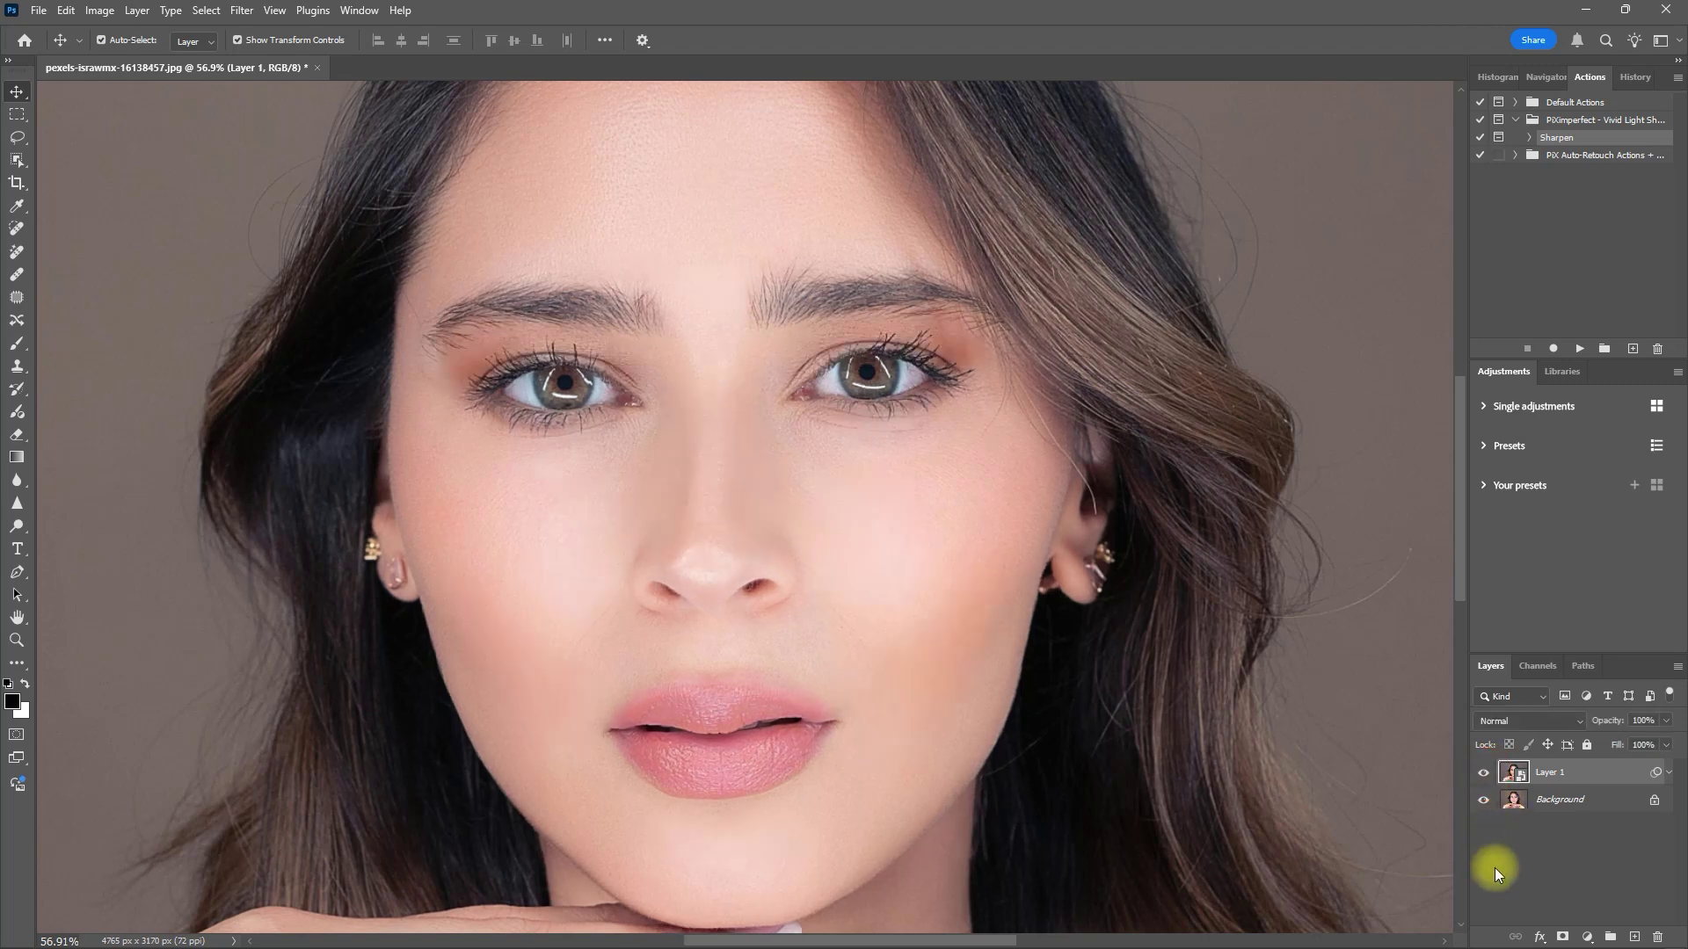
left_click(1484, 774)
left_click(1484, 773)
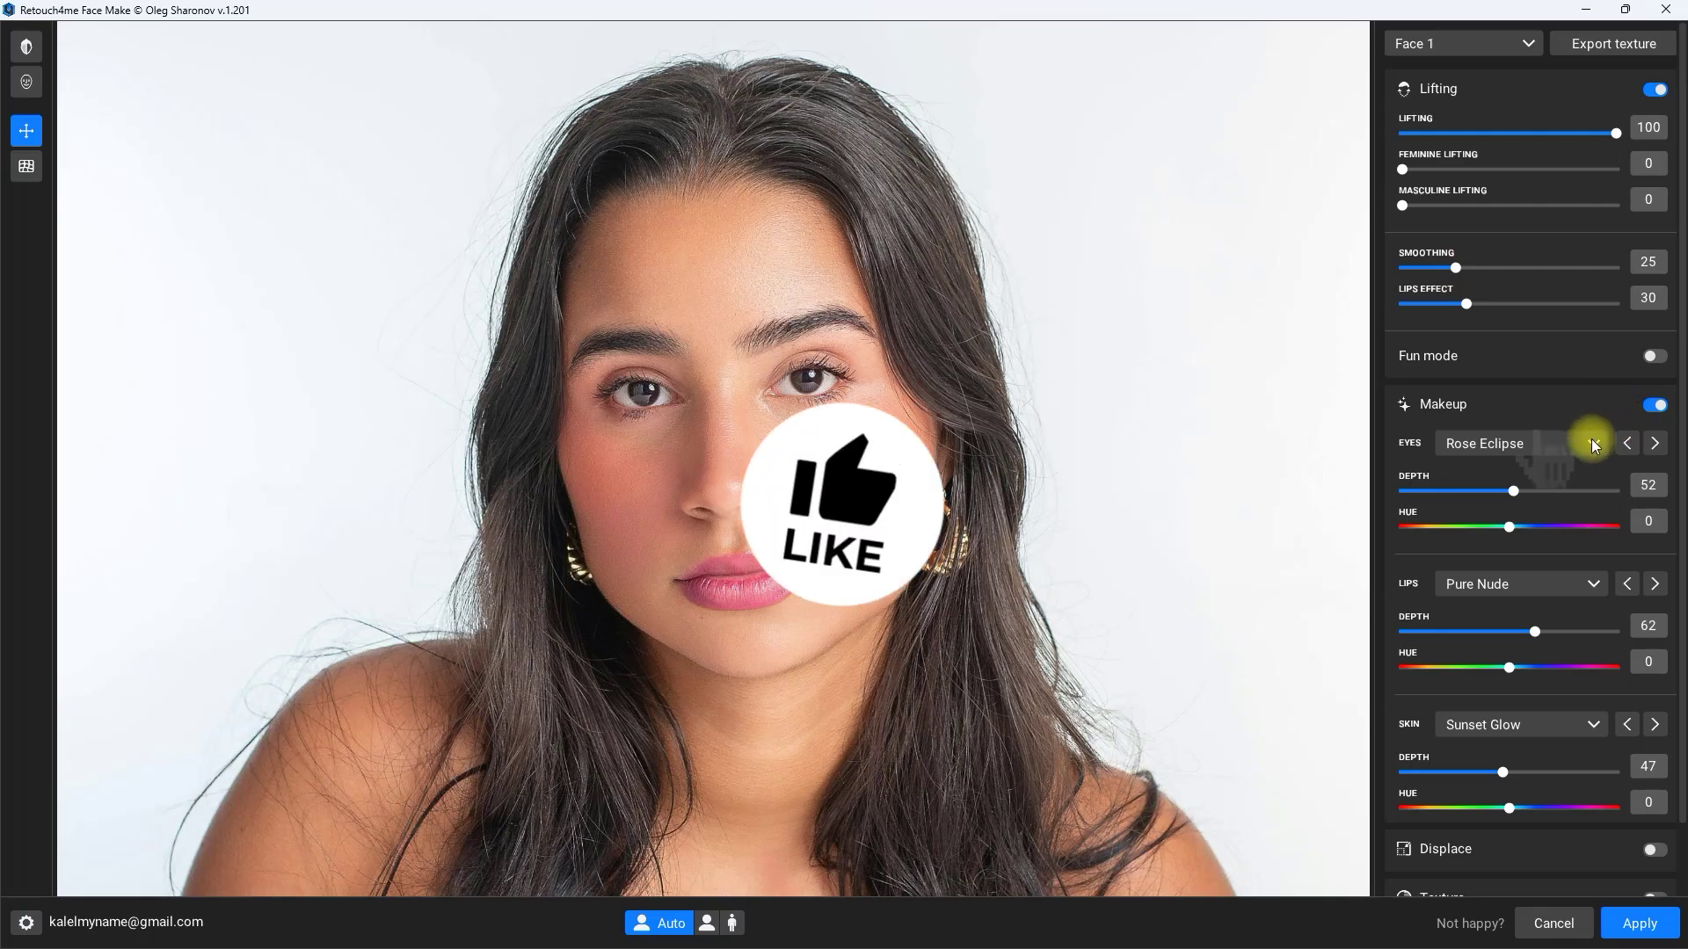
Choose Smoky Drama for the eye makeup and Dark Siren for the lips.
left_click(1590, 439)
left_click(1554, 477)
left_click(1605, 584)
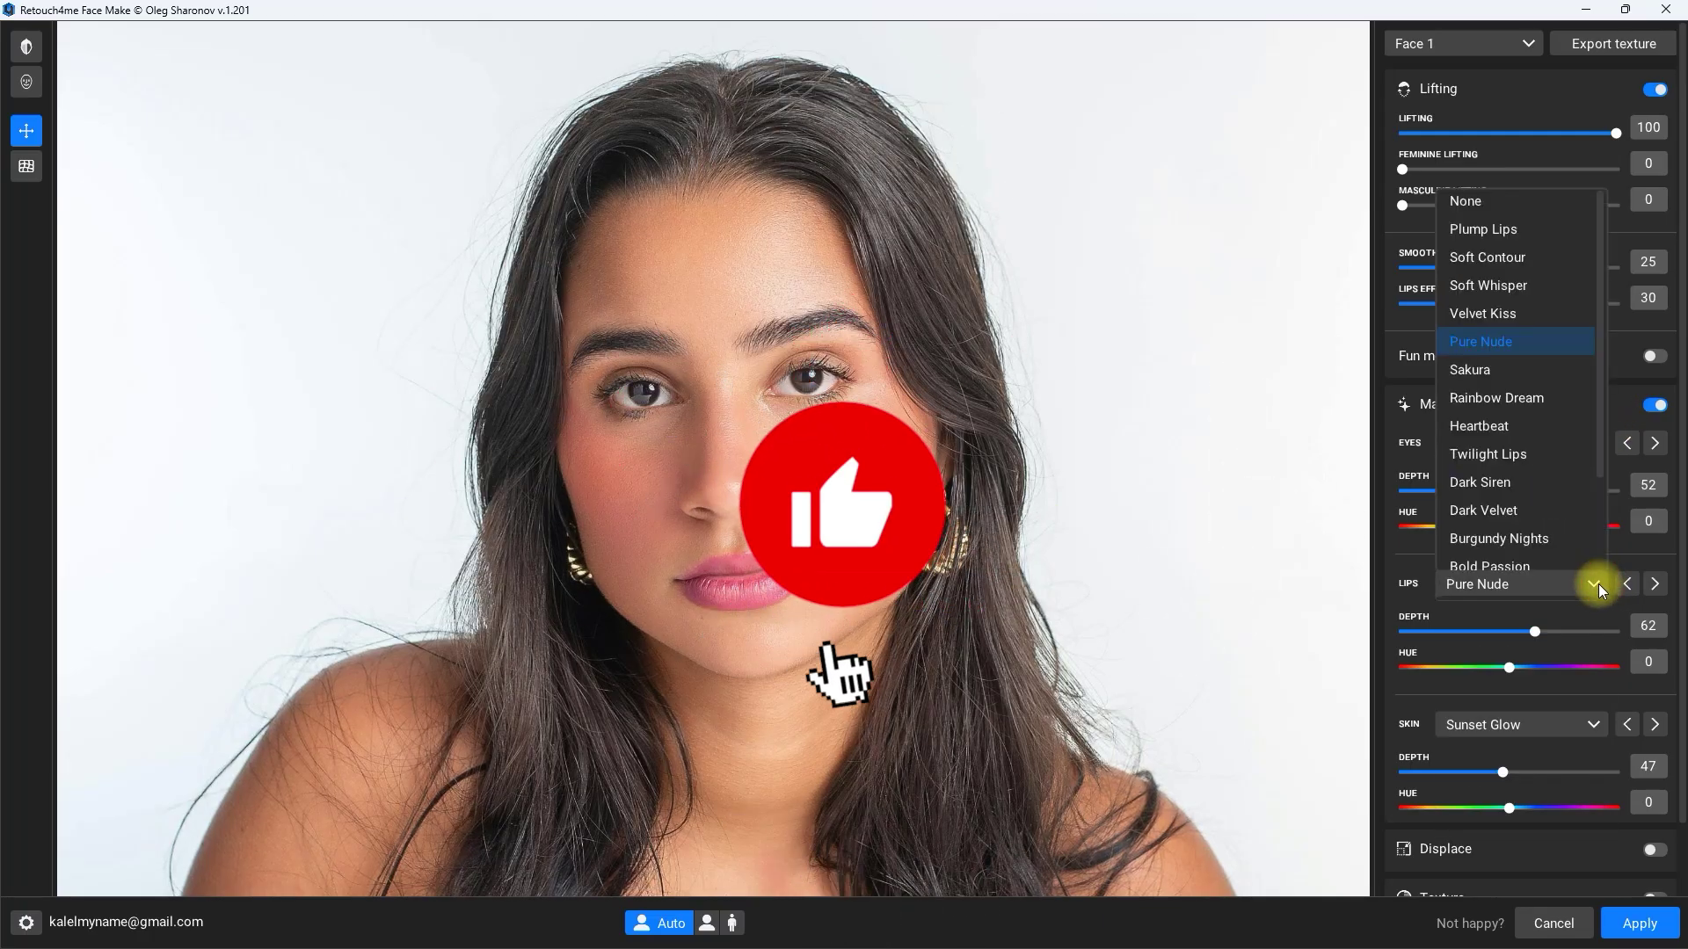
left_click(1542, 484)
Set the skin makeup to Sun-Kissed and turn on Reshape.
left_click(1596, 725)
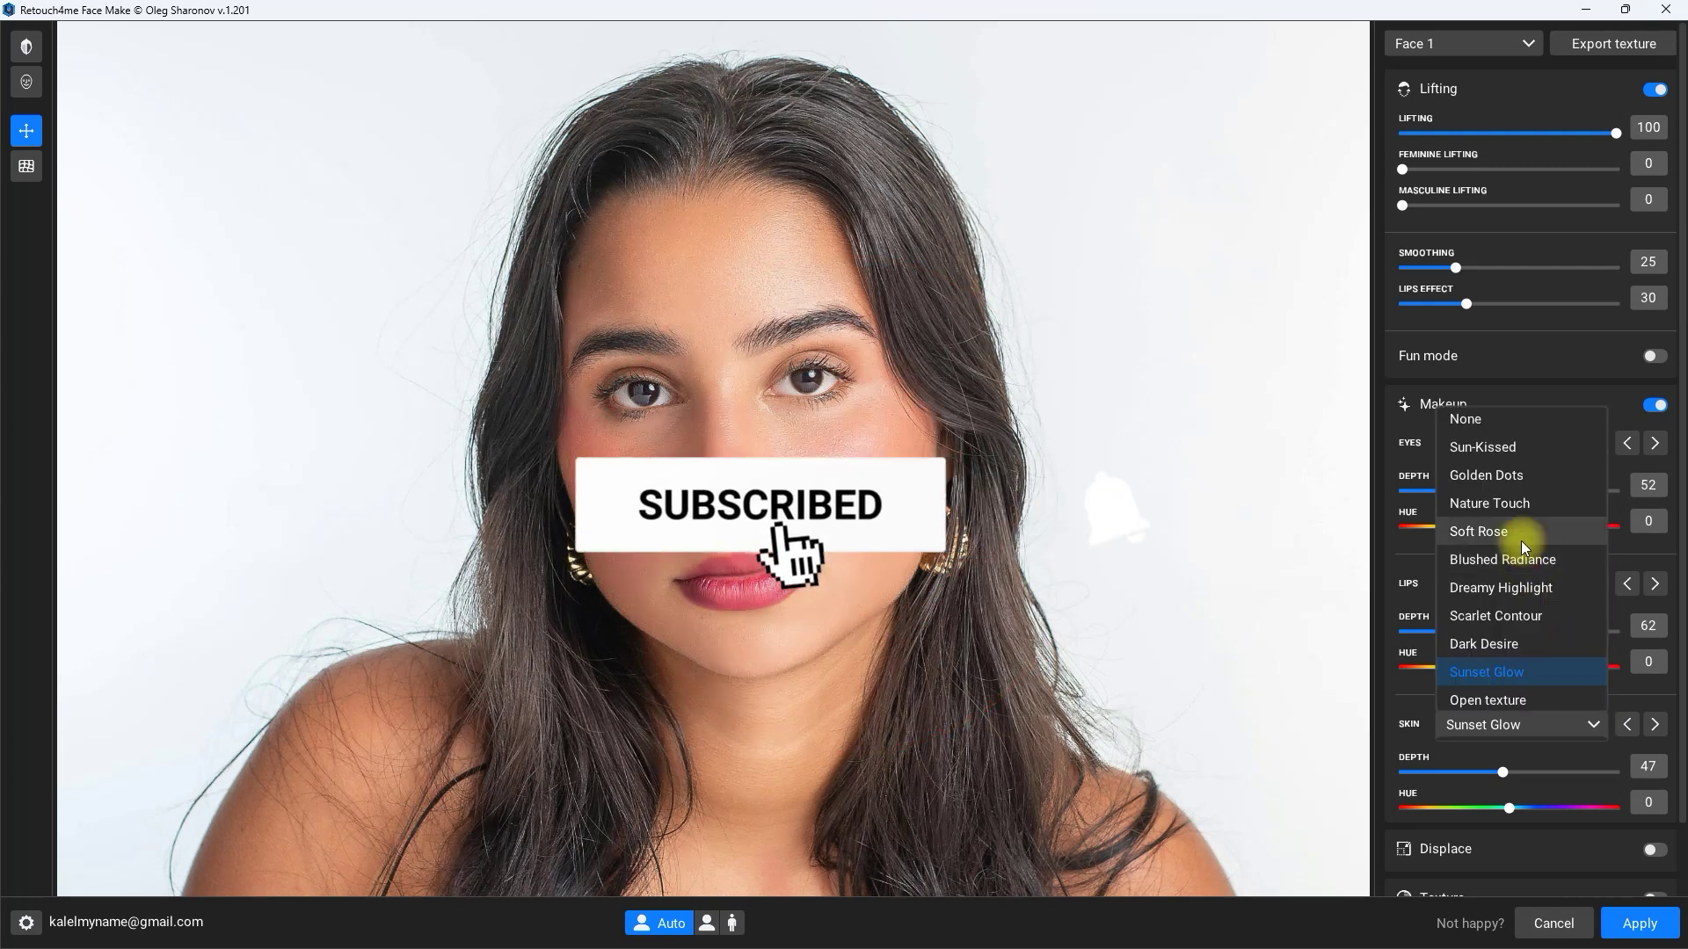
left_click(1531, 616)
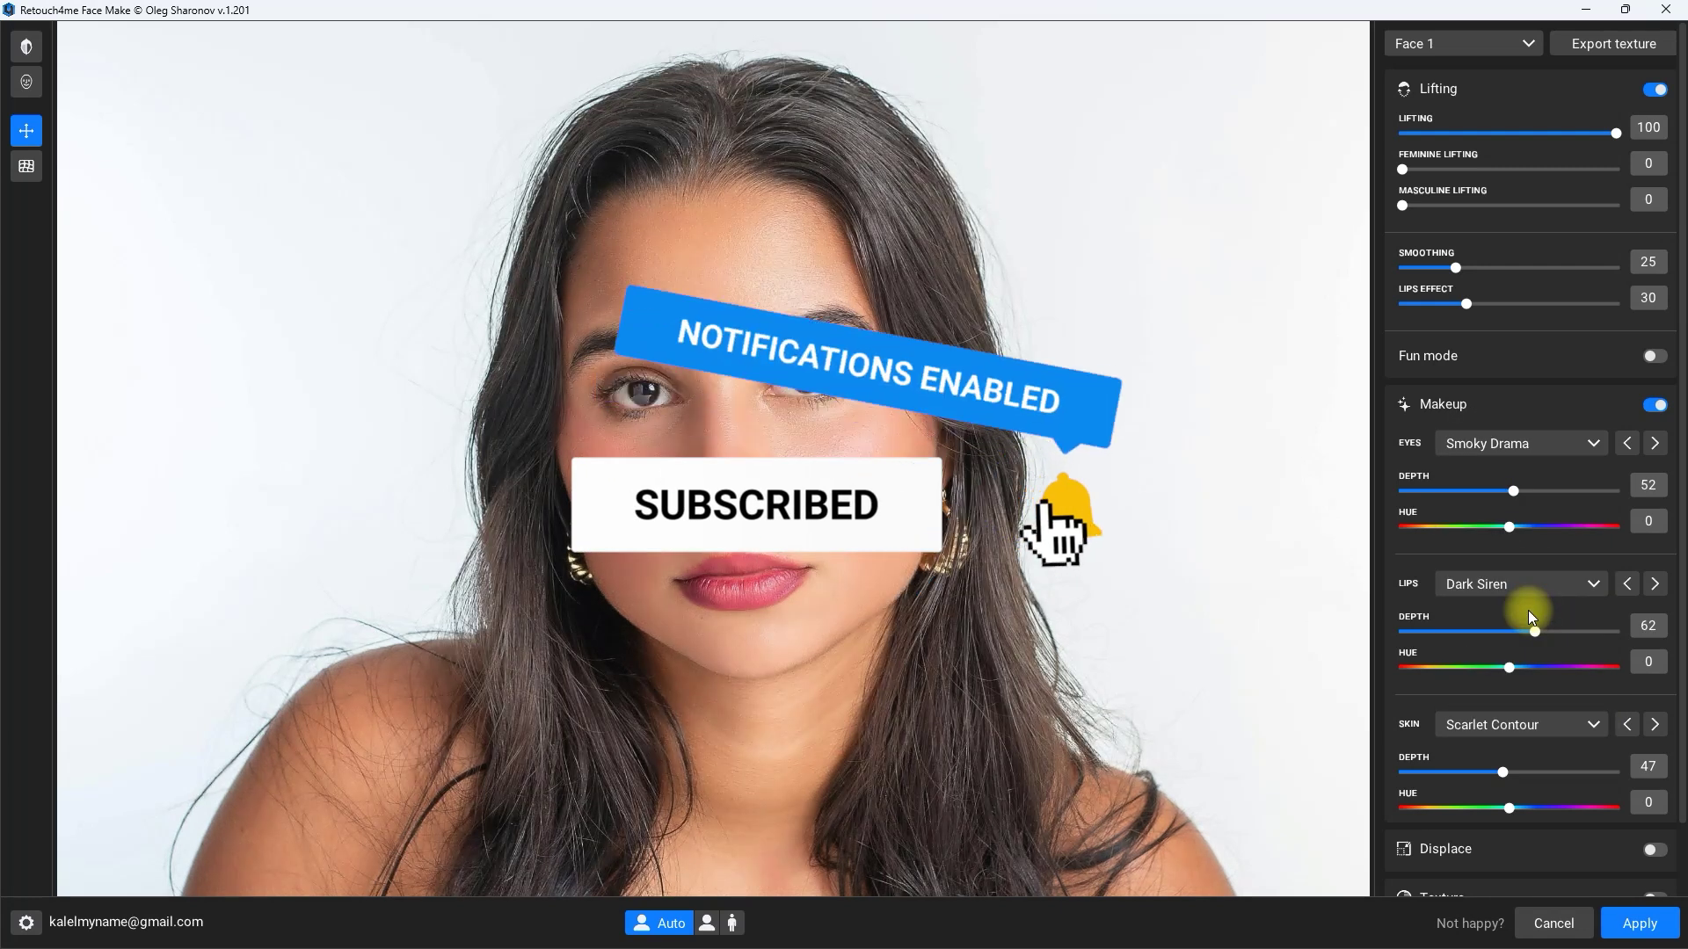
left_click(1573, 724)
left_click(1489, 447)
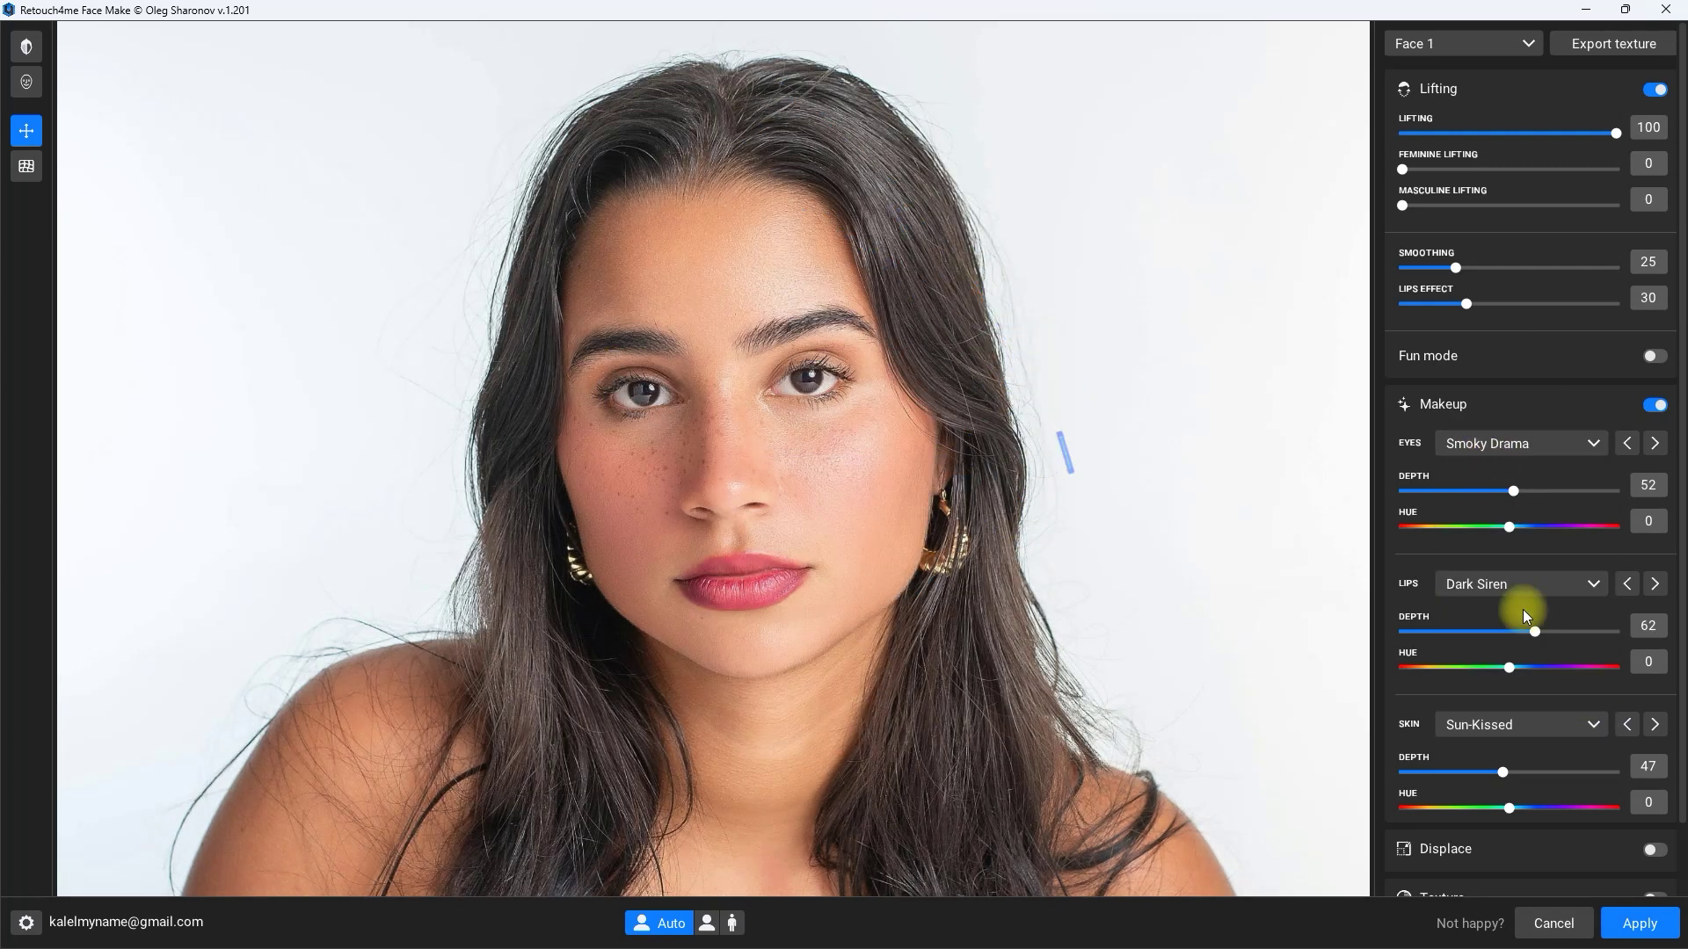
scroll(1541, 693, "down", 1)
left_click(1644, 868)
scroll(1635, 862, "down", 2)
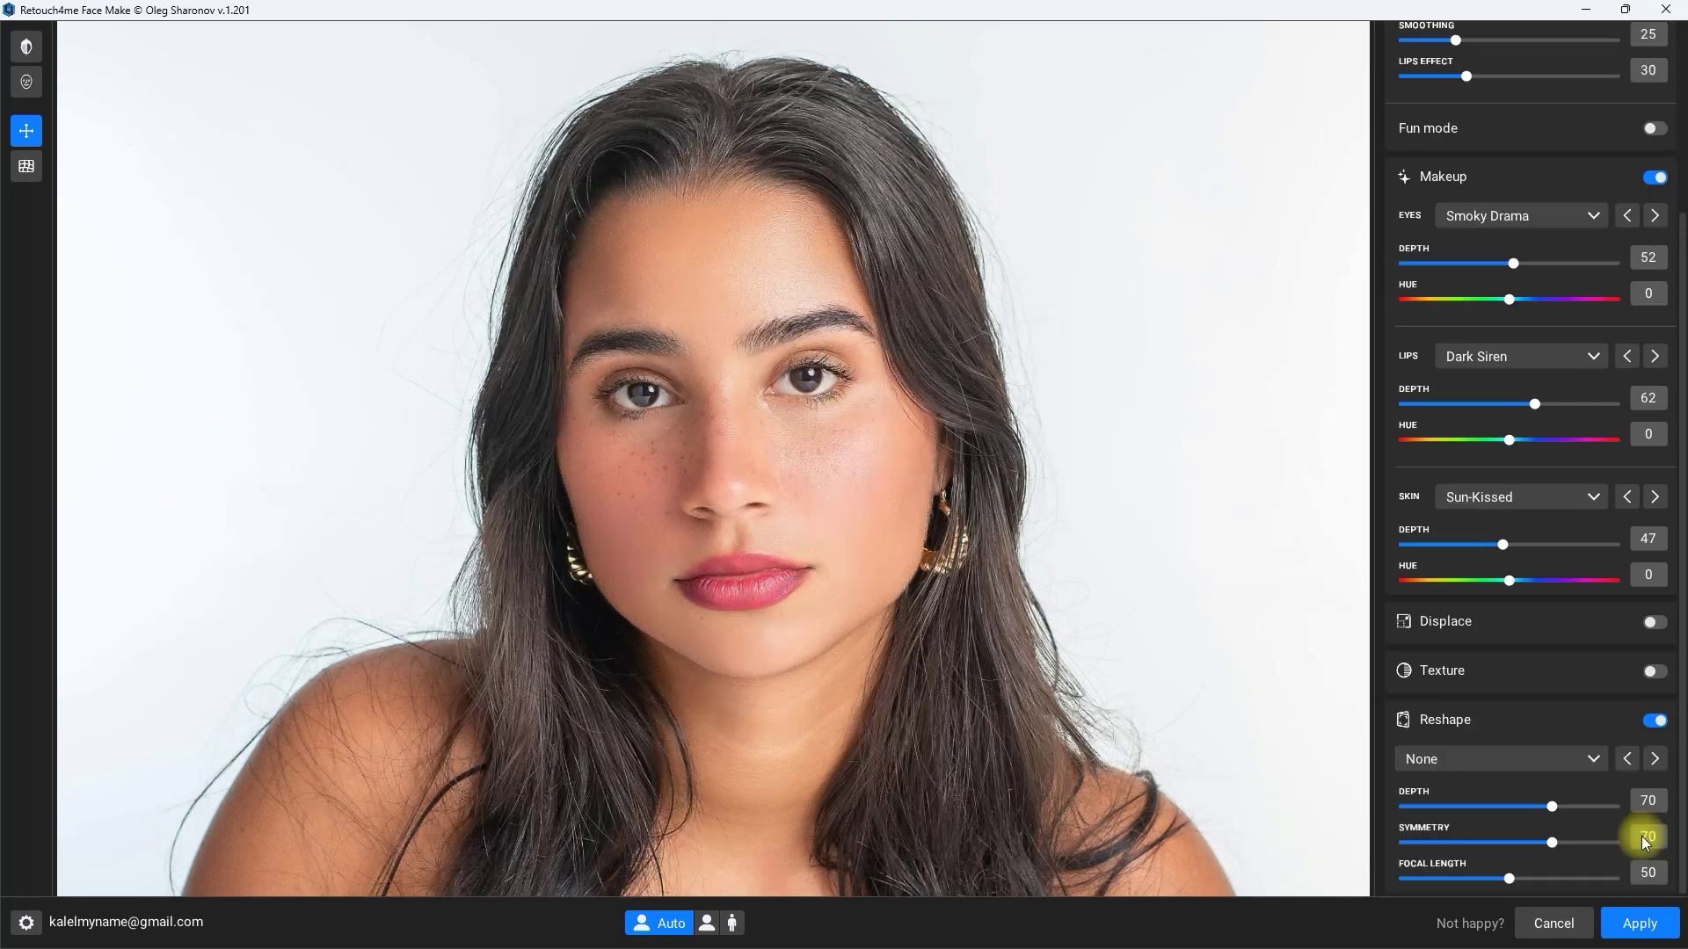